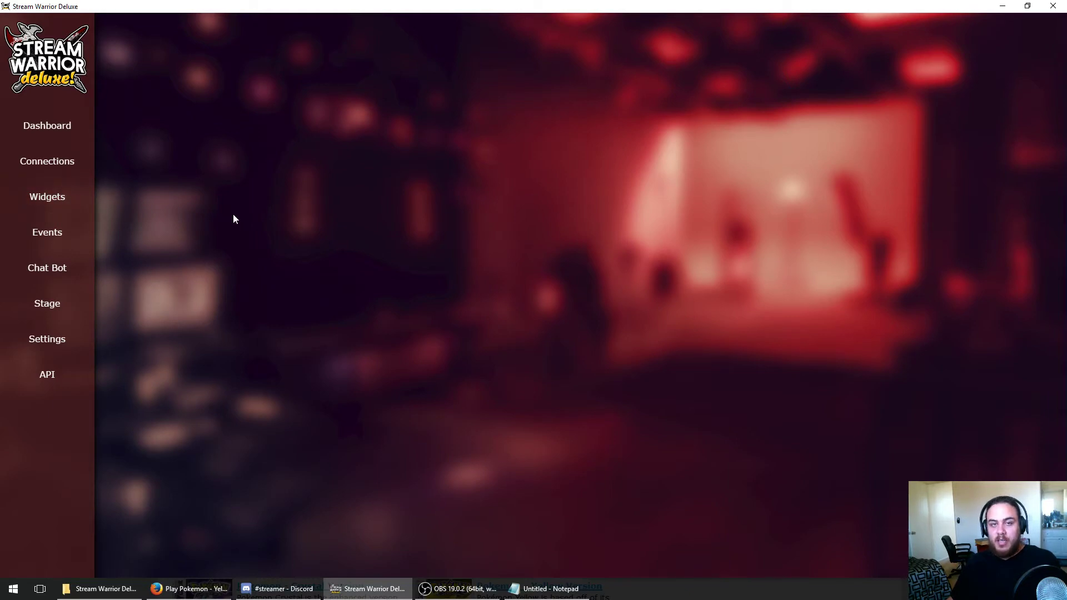
- Open the Connections page to see the linked Twitch, YouTube, Beam and Mixer accounts
left_click(76, 162)
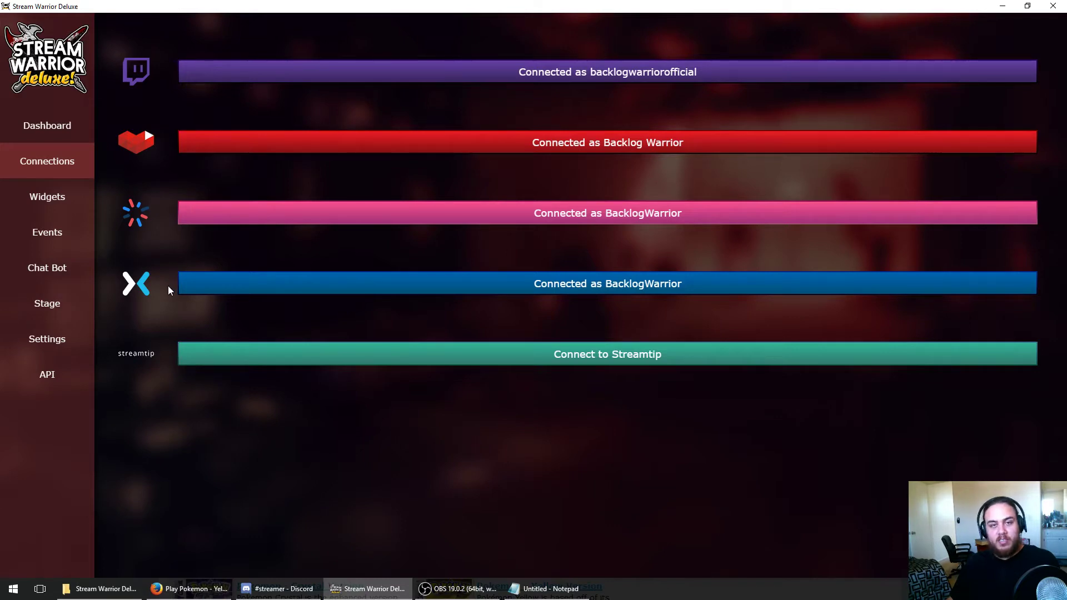
- Set the stage size to 1920 by 1080 and begin adding a new stage element
left_click(48, 176)
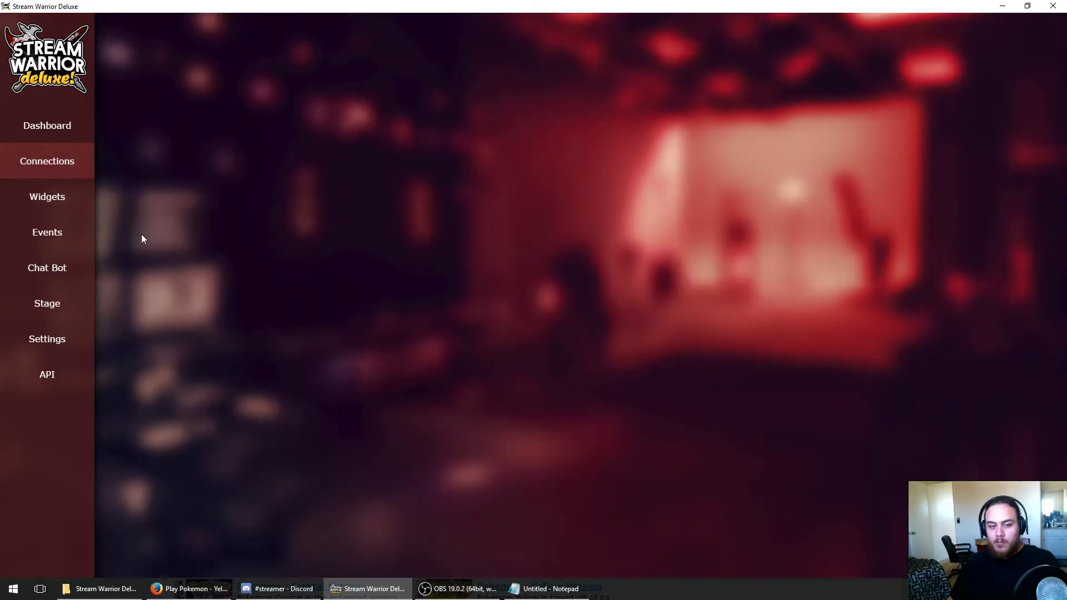
left_click(84, 302)
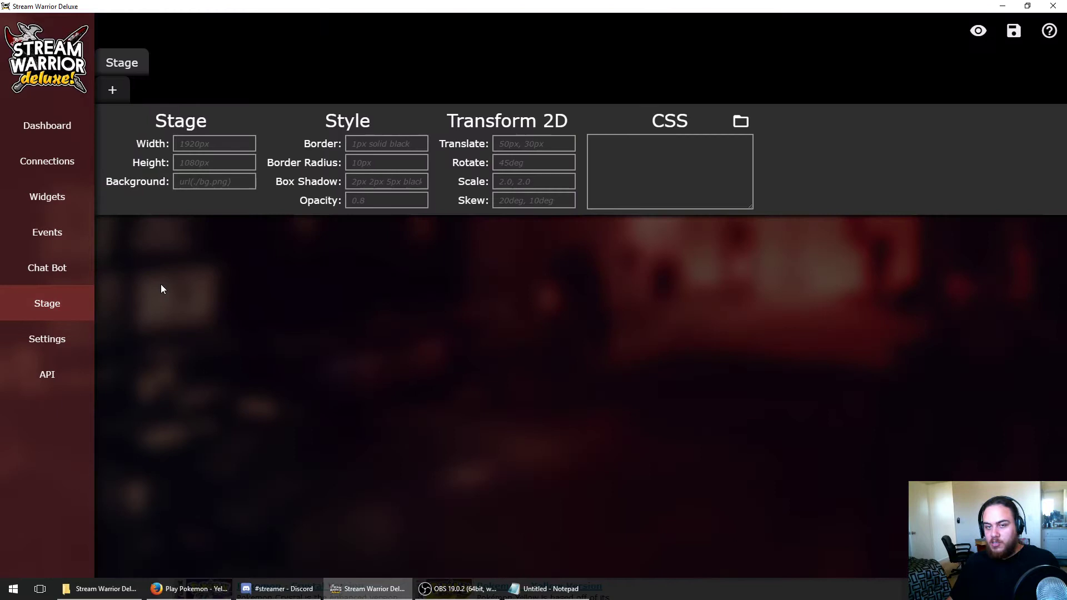
type("1920")
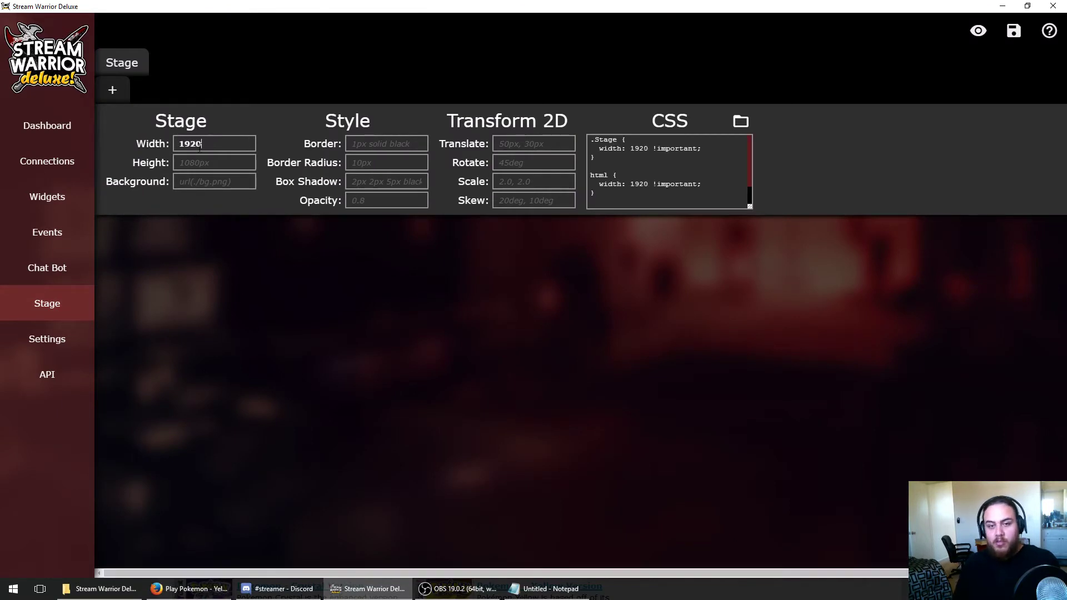
key("Tab")
type("1080")
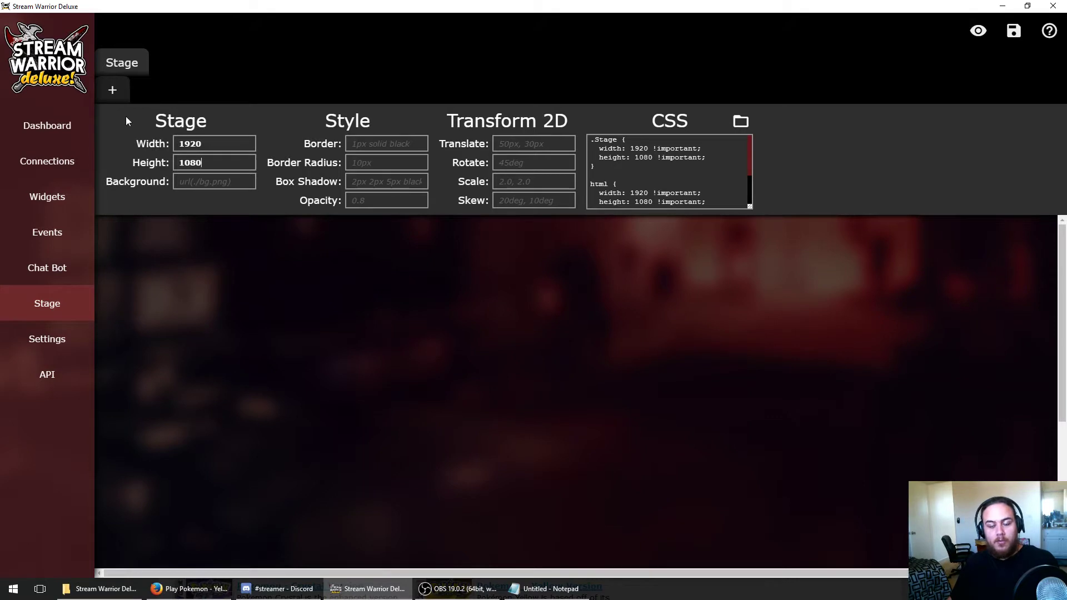
left_click(112, 89)
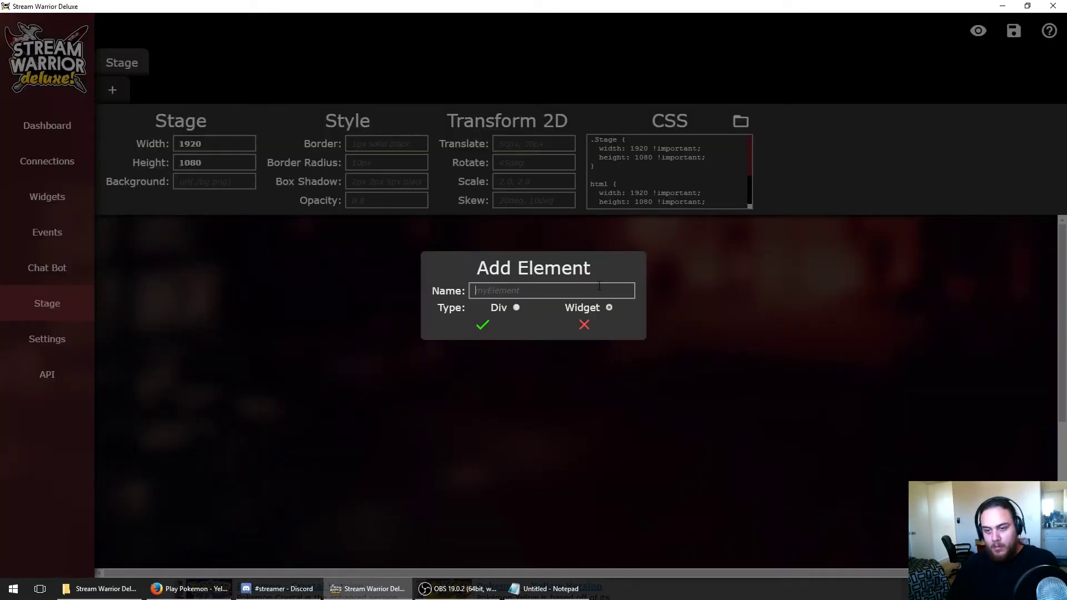
- Create a stage element named Chat and bring up its properties
type("Chat")
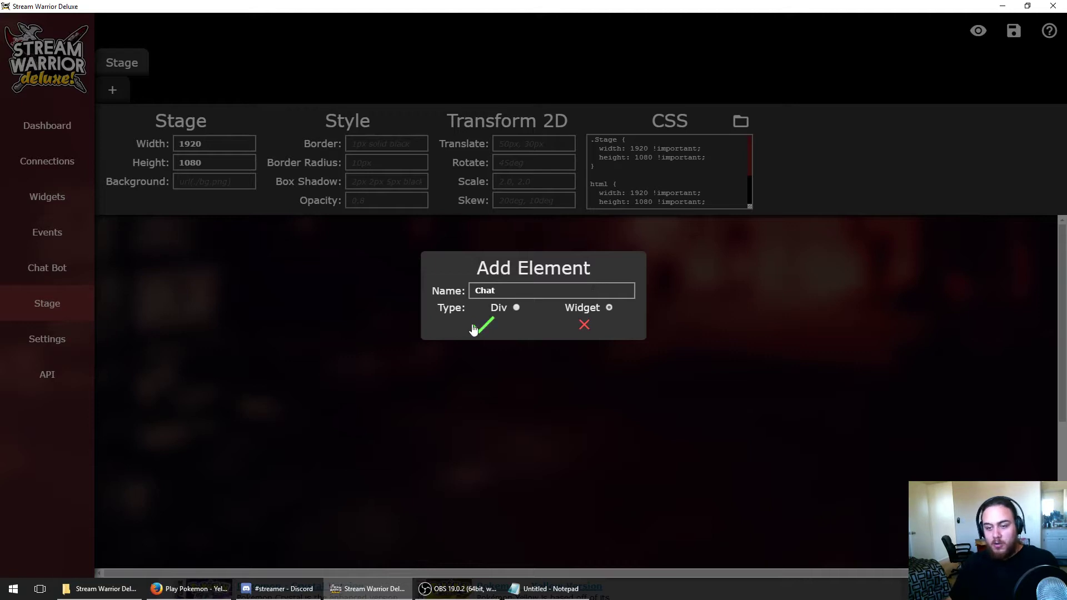
left_click(474, 328)
left_click(114, 90)
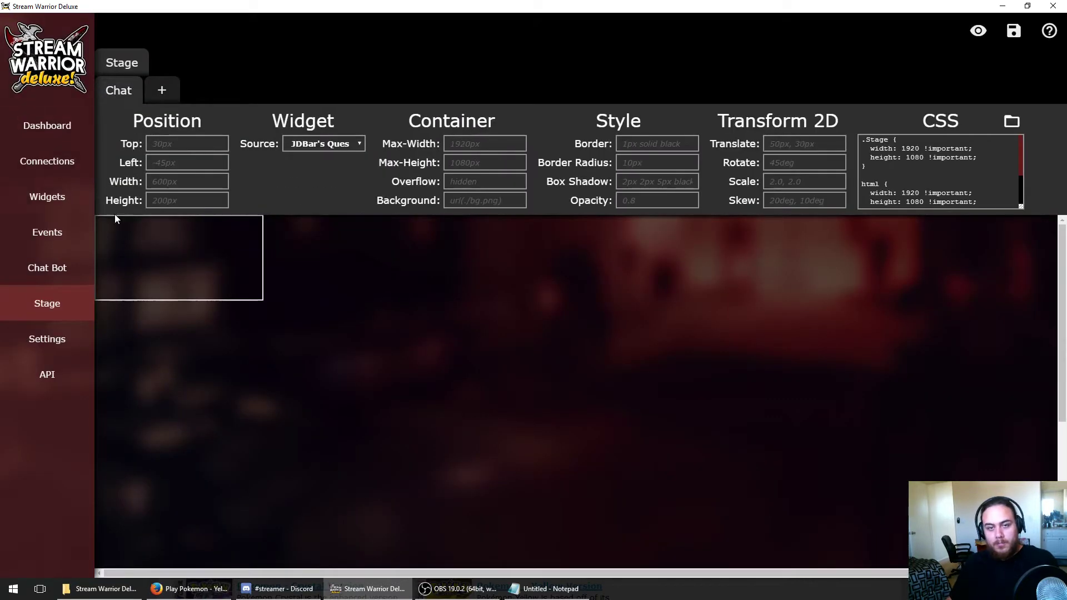
- Give Chat source SW Universal Chat, size 1920×300, background rgba(0, 0, 0, 0.5), border 0, and save
left_click(334, 143)
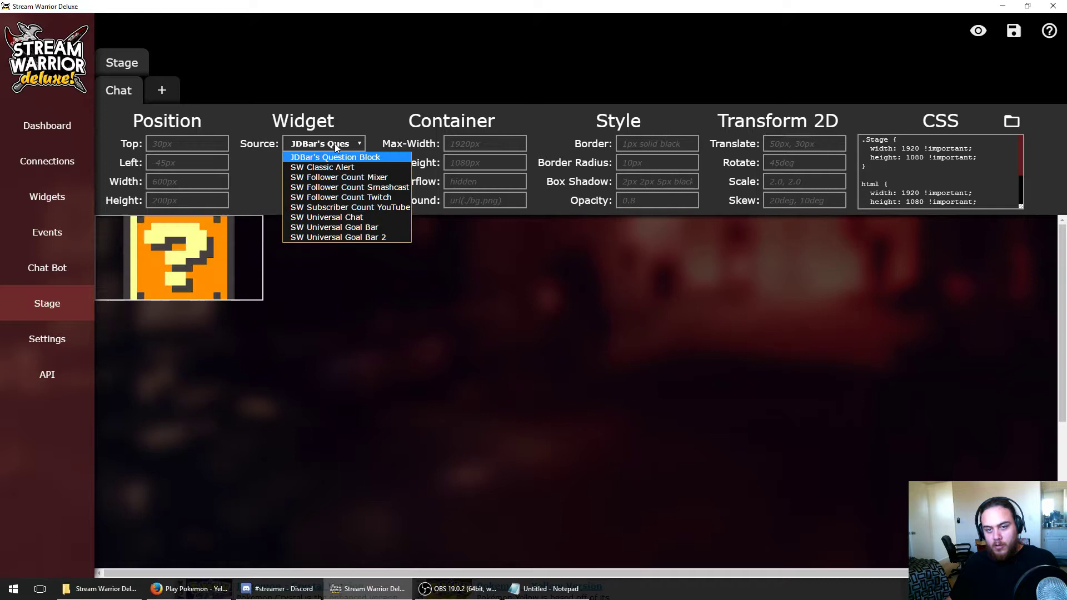
left_click(339, 218)
left_click(190, 145)
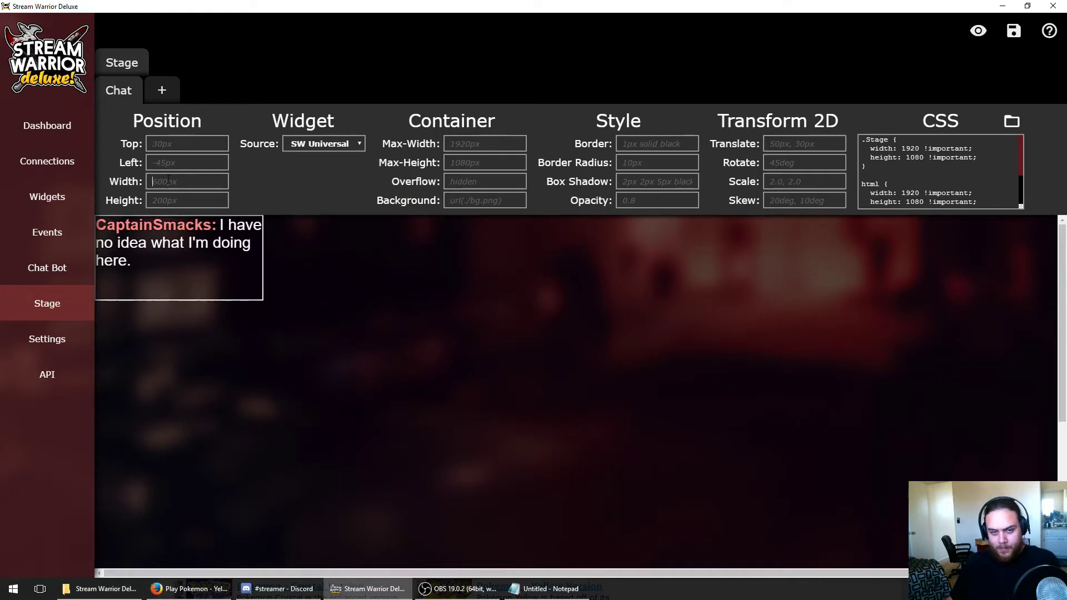
type("1920")
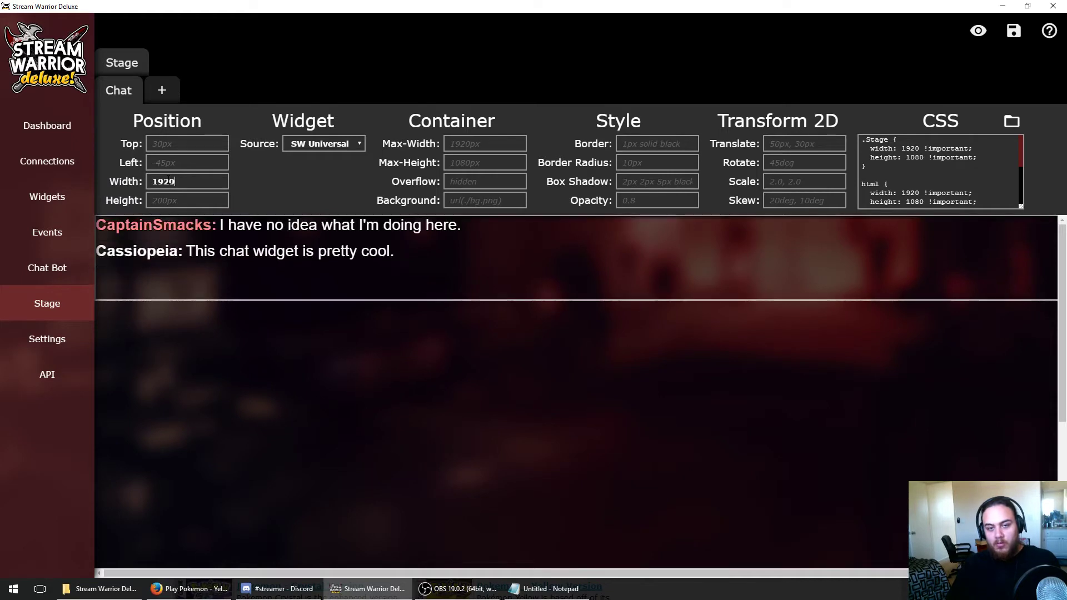
key("Tab")
type("300")
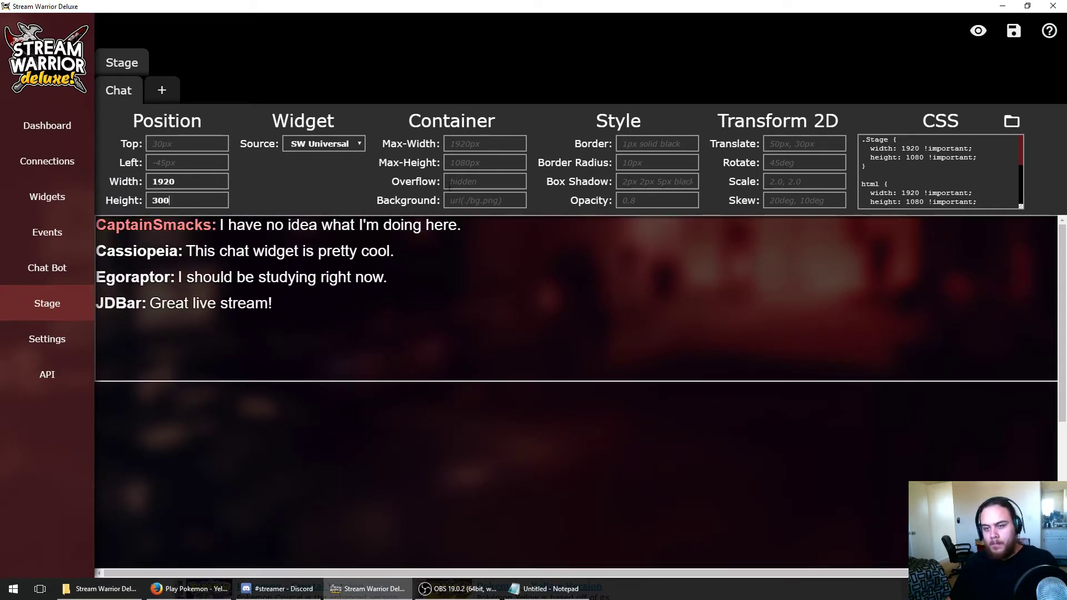
type("rgba(")
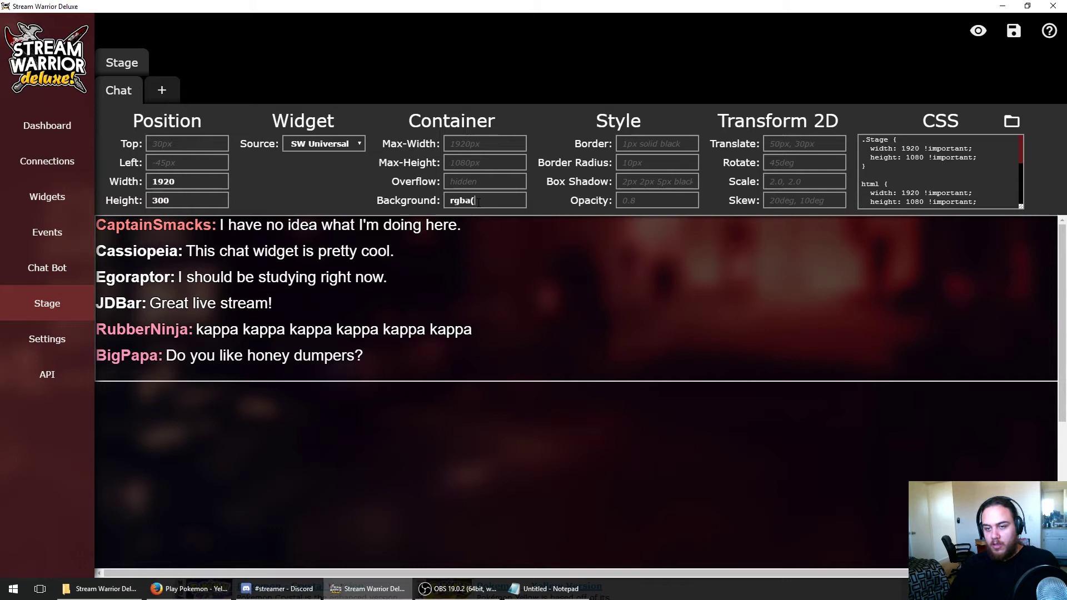
type("0, 0")
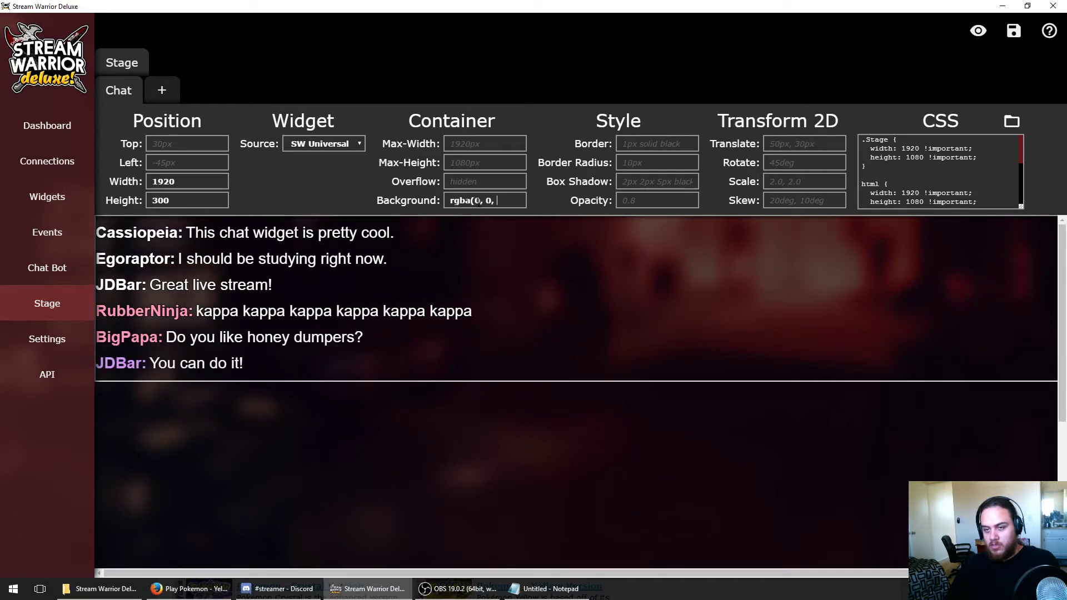
type(", 0,")
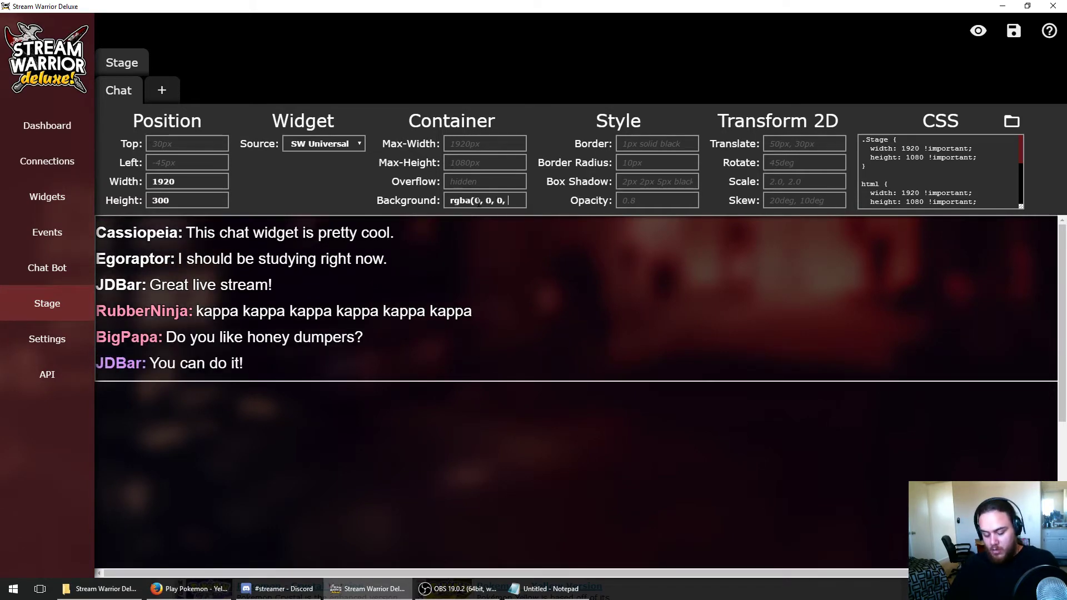
type(" 0.5)")
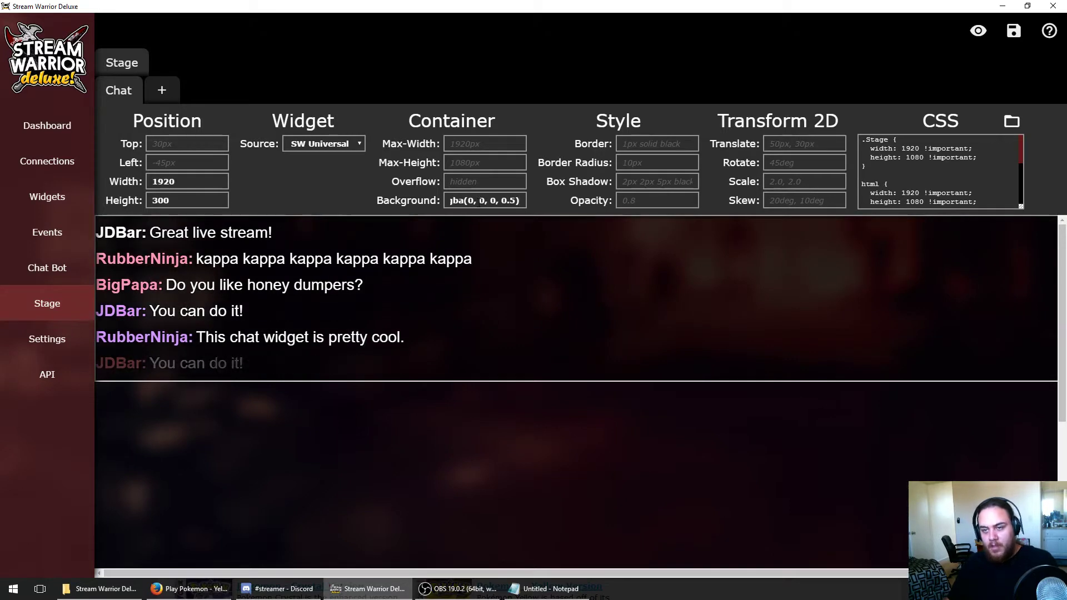
left_click(666, 144)
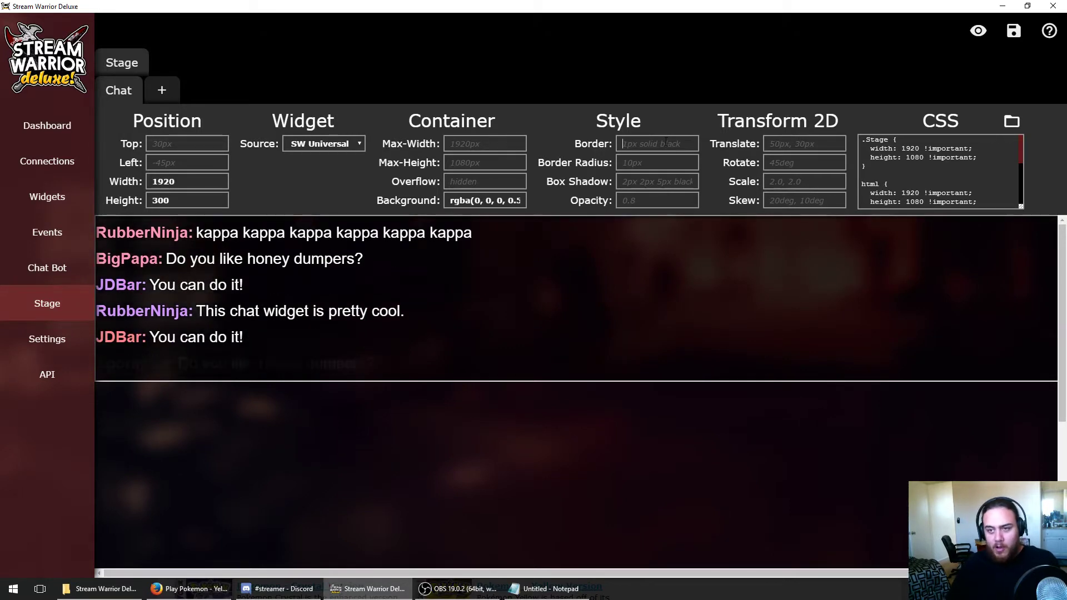
type("0")
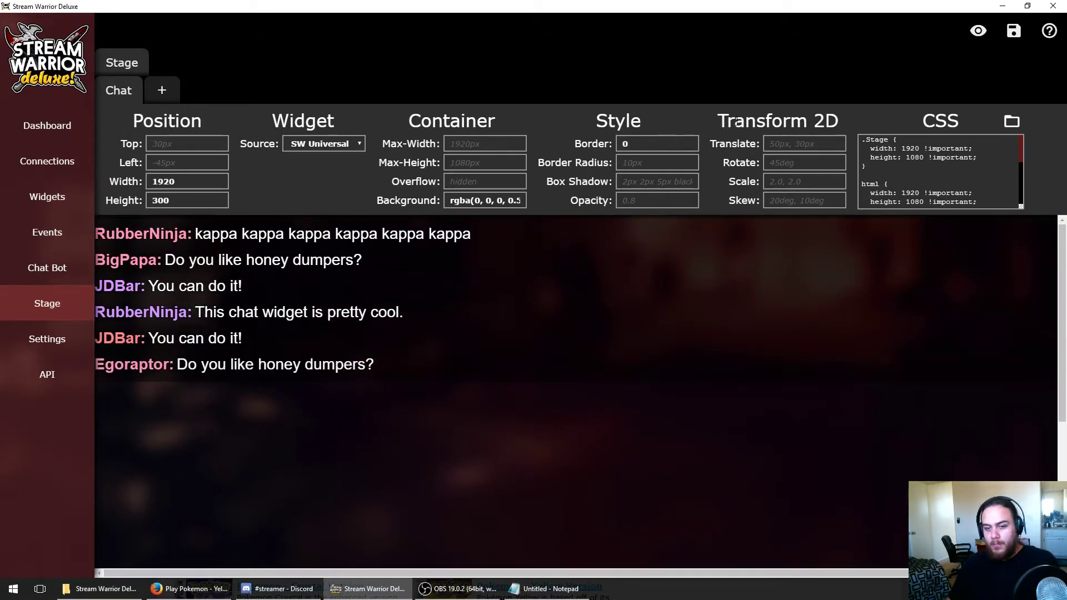
left_click(1013, 31)
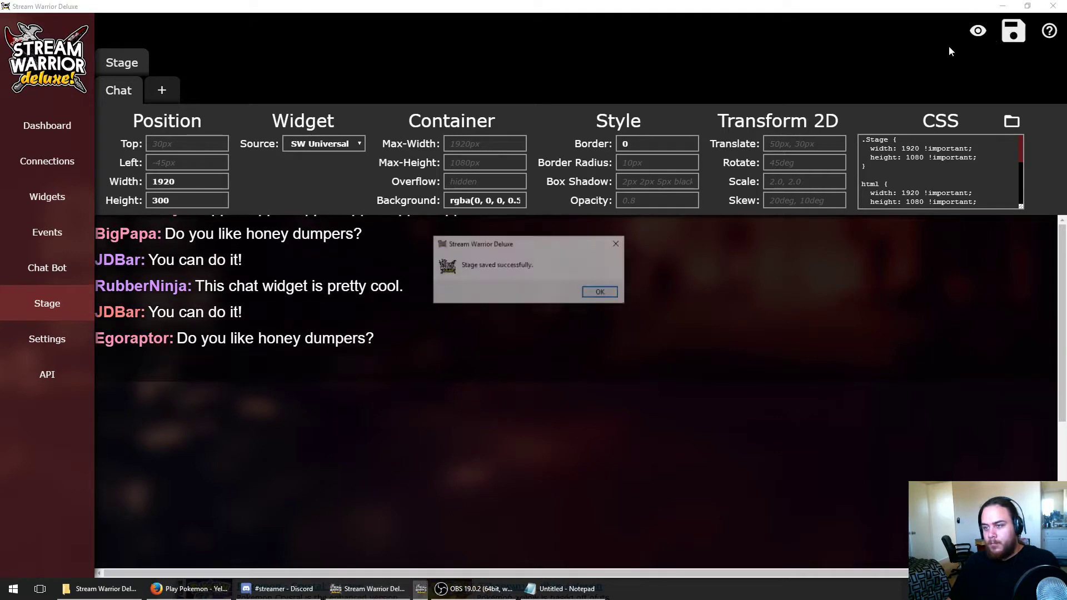
- Dismiss the save confirmation and copy the stage URL from the dashboard
left_click(601, 293)
left_click(55, 129)
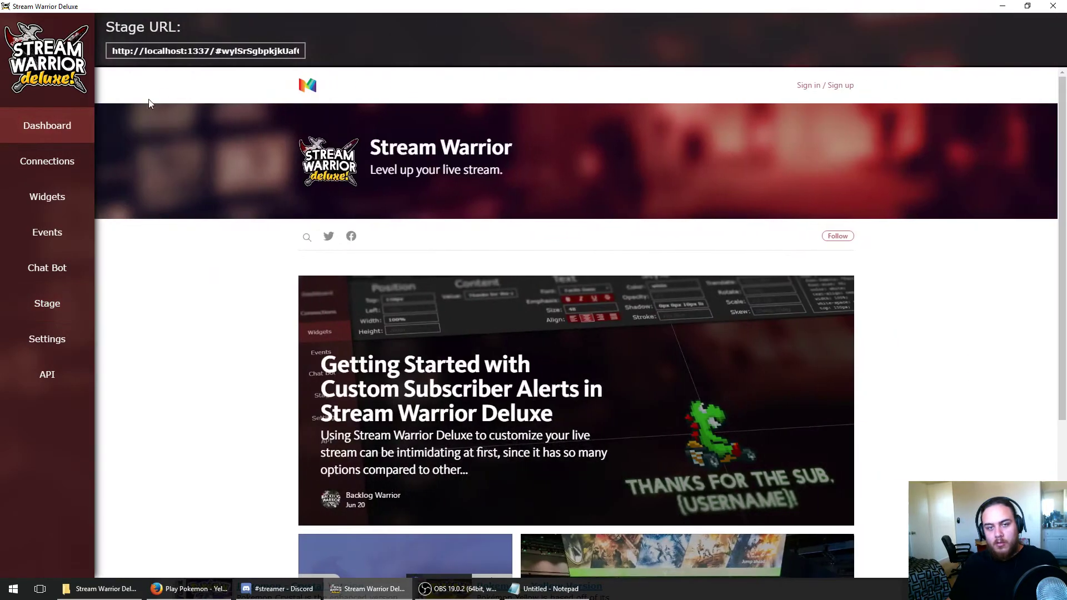
left_click(198, 51)
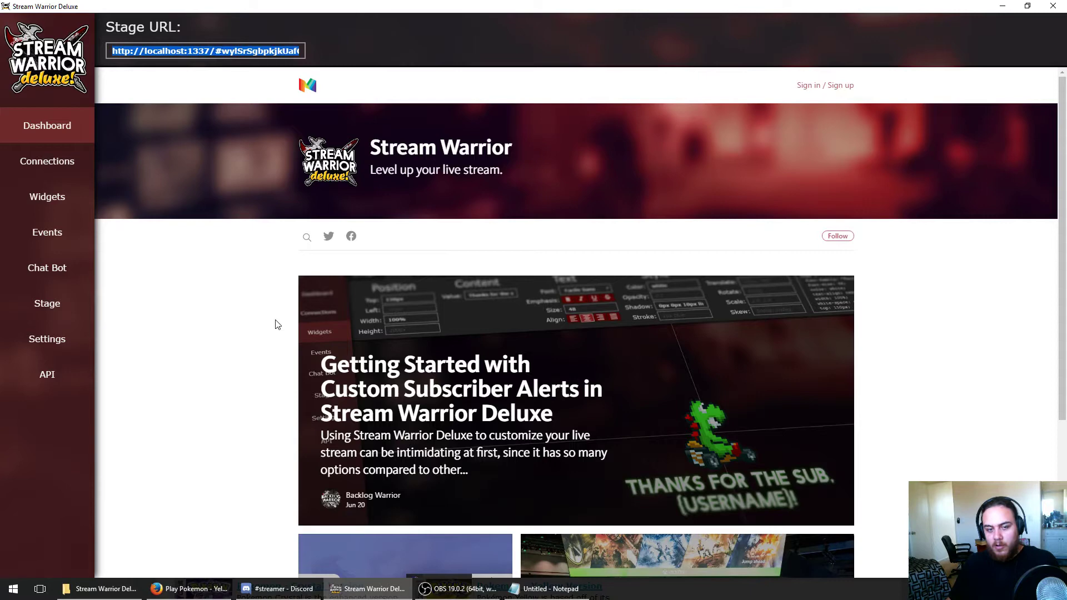
- Add a new browser source to the OBS Studio scene
left_click(441, 586)
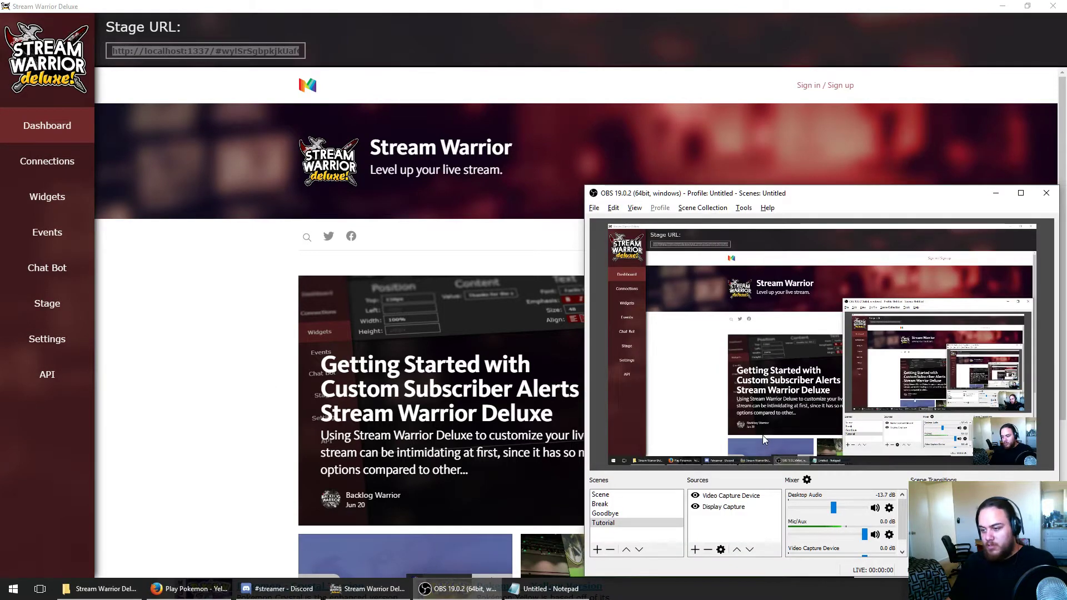
left_click(698, 550)
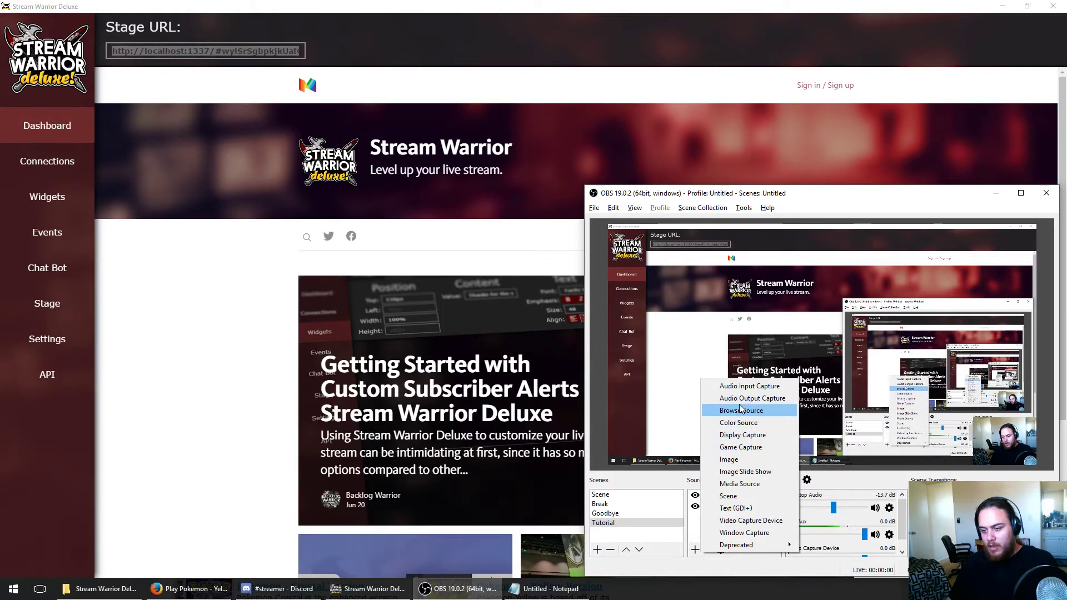
left_click(758, 412)
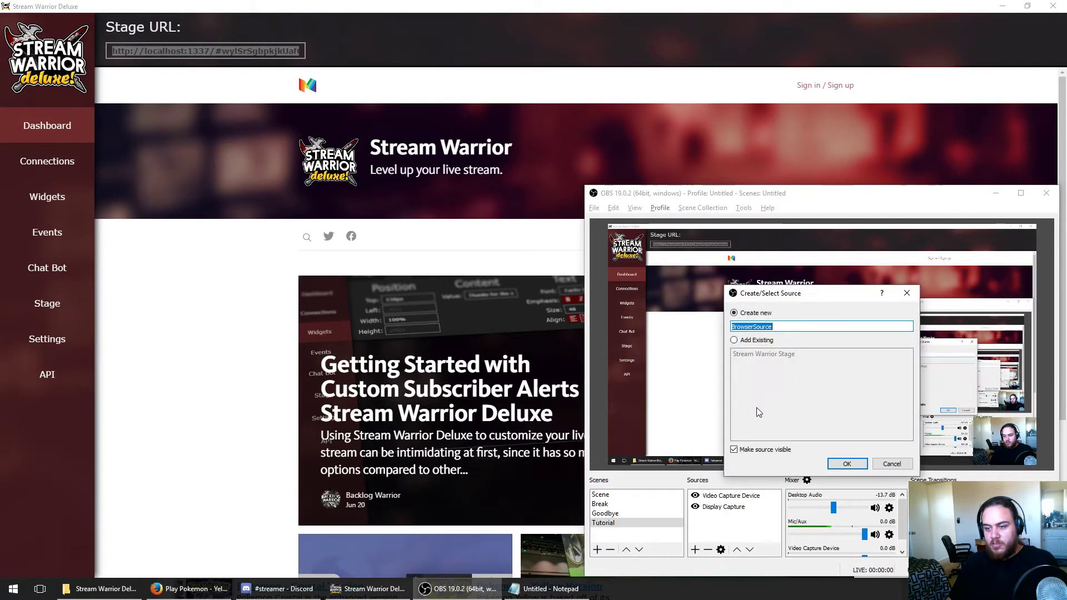
left_click(841, 463)
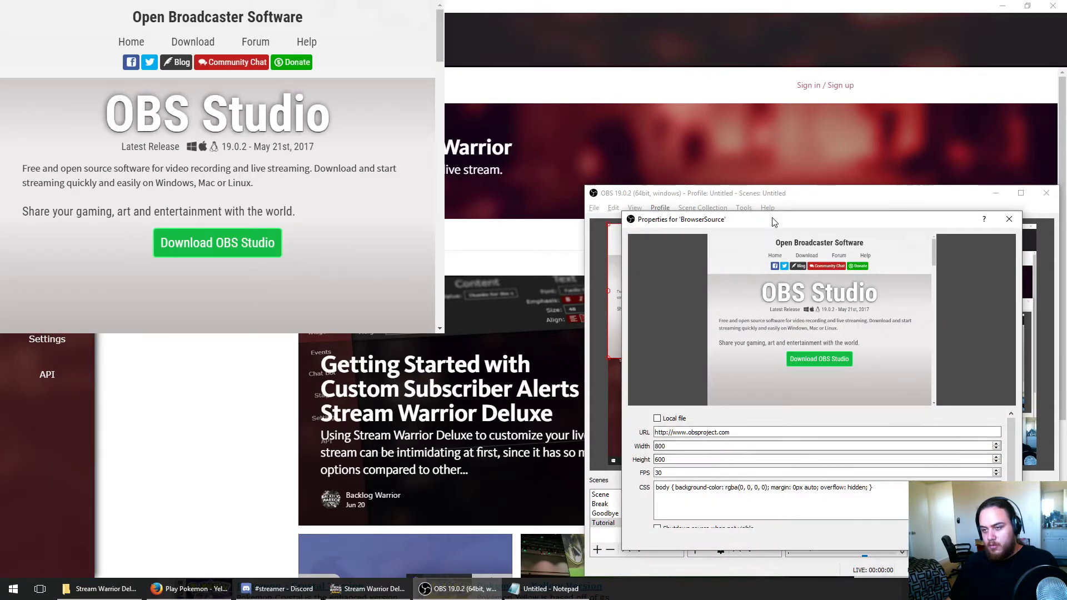
- Replace the browser source's URL with the pasted stage address
left_click_drag(774, 219, 503, 88)
triple_click(481, 302)
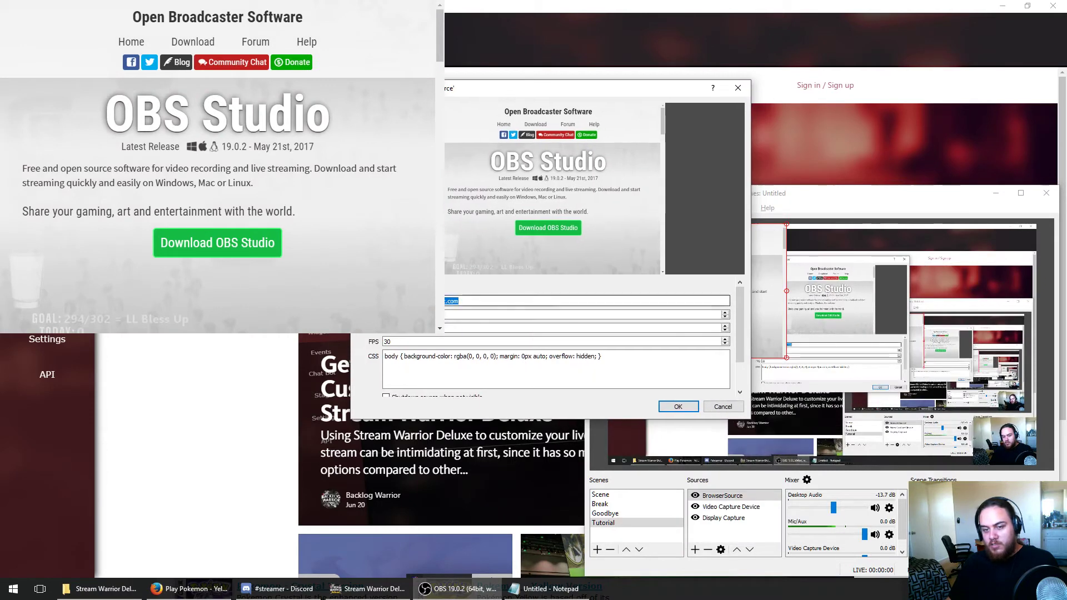
key("ctrl+v")
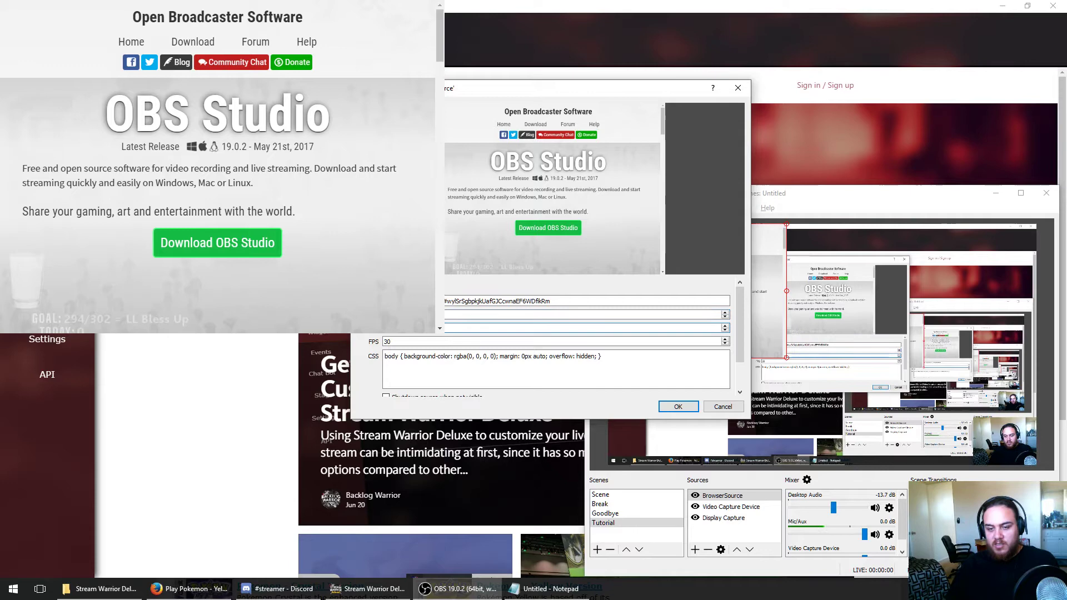
scroll(741, 357, "down", 1)
scroll(741, 356, "down", 2)
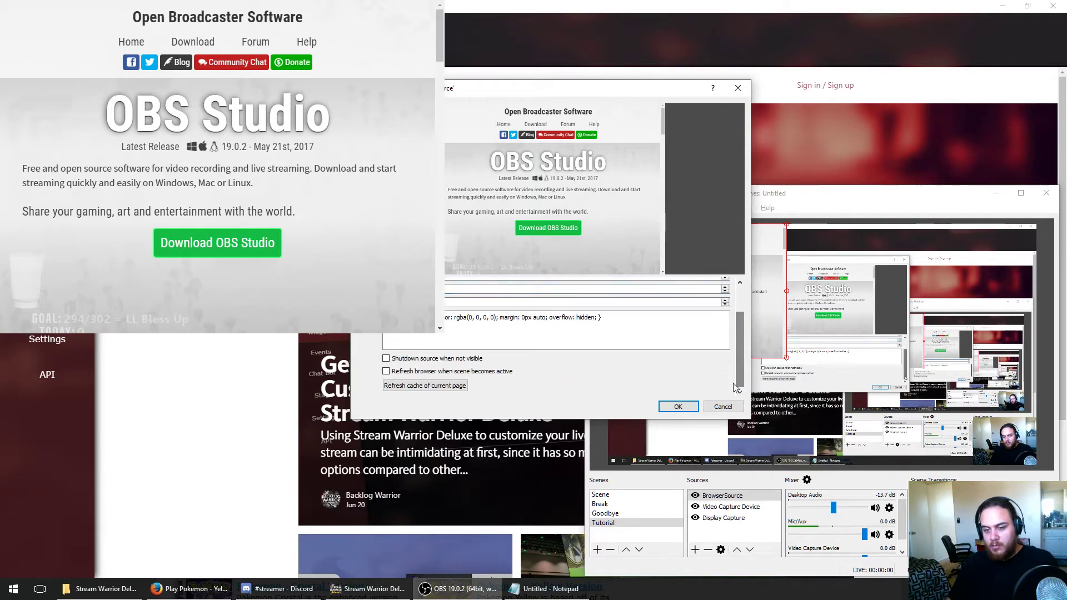
- Confirm the browser source settings so the test chat messages show in the overlay
left_click(678, 406)
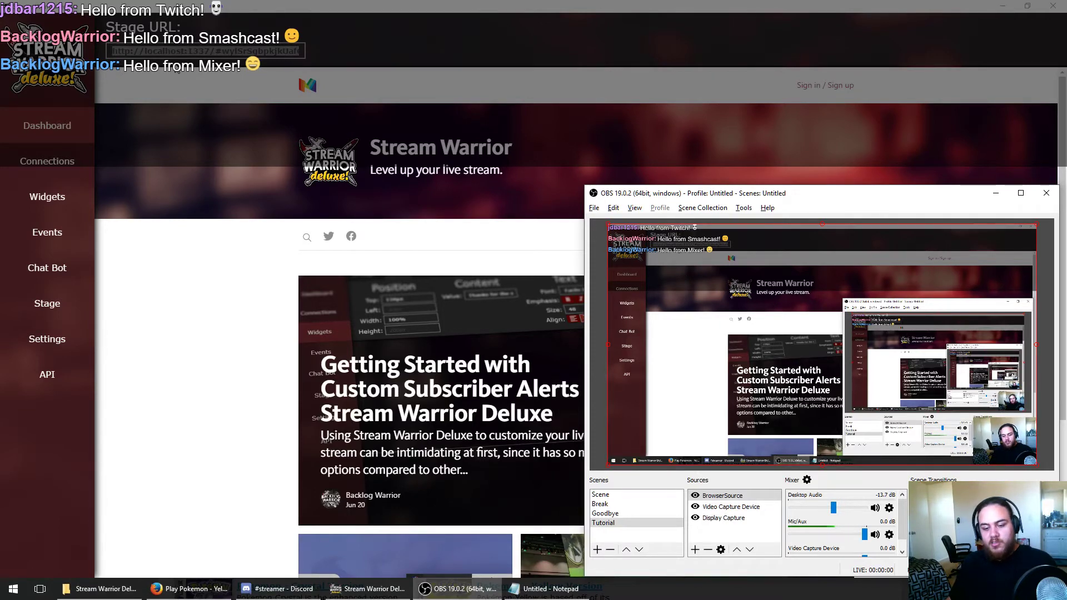
- In the Pokemon Yellow page, walk the player down and up around the room
left_click(189, 588)
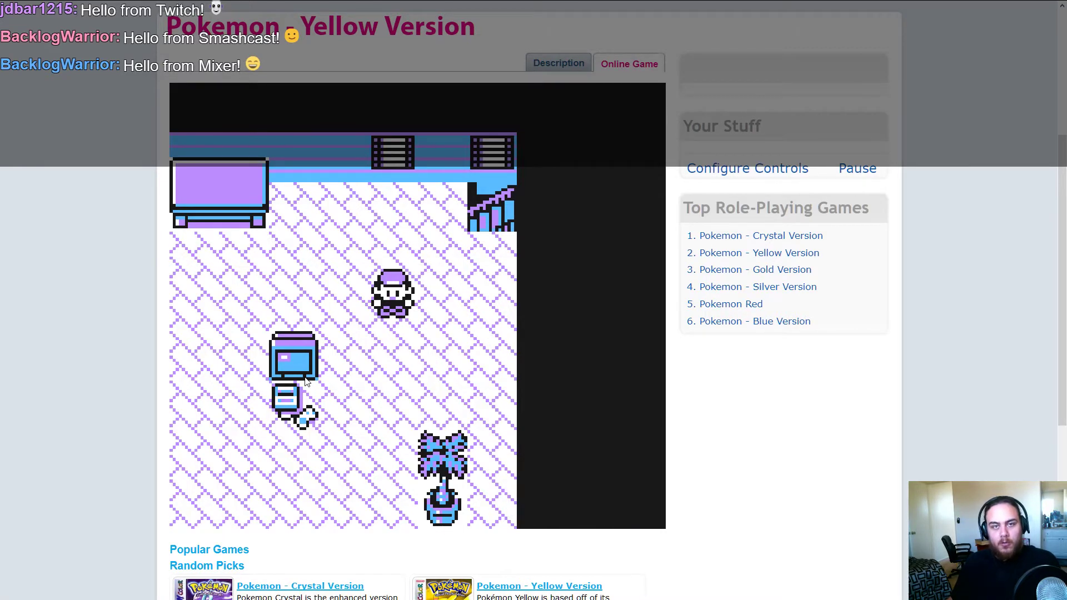
key("Down")
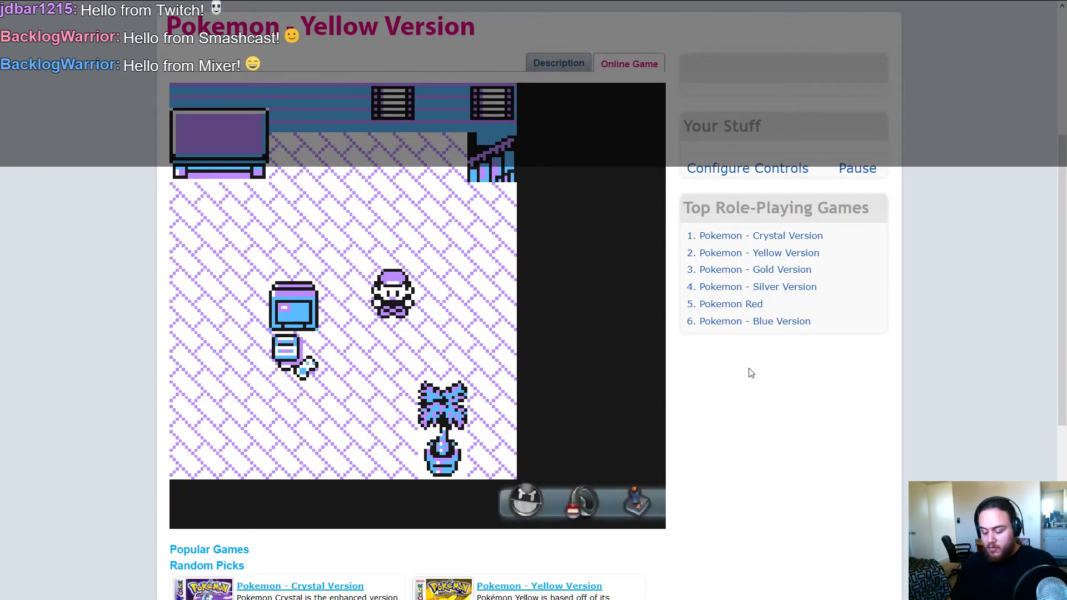
key("Up")
key("Down")
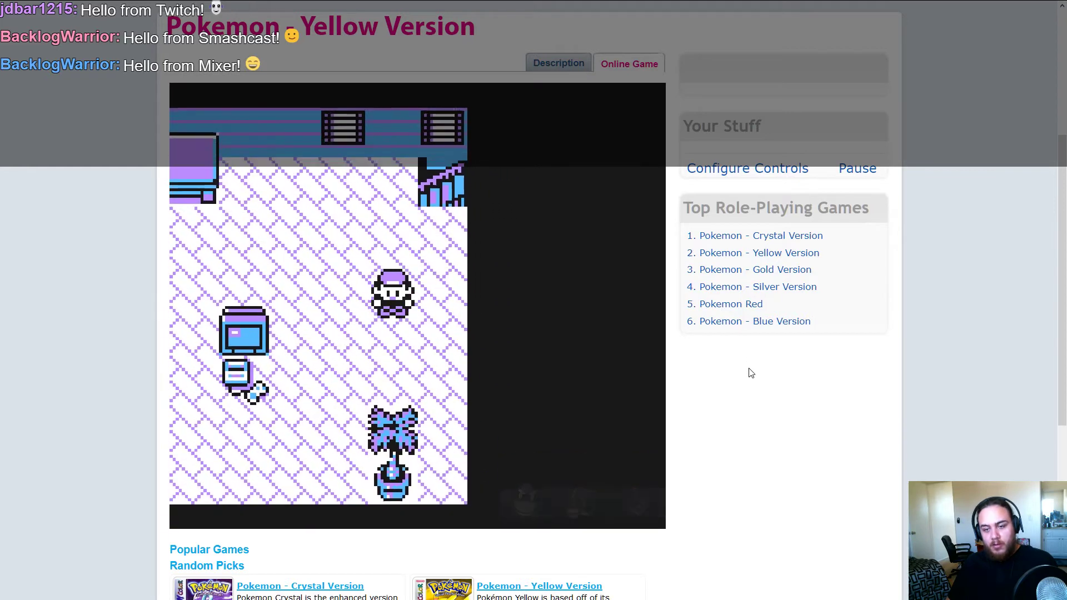
key("Down")
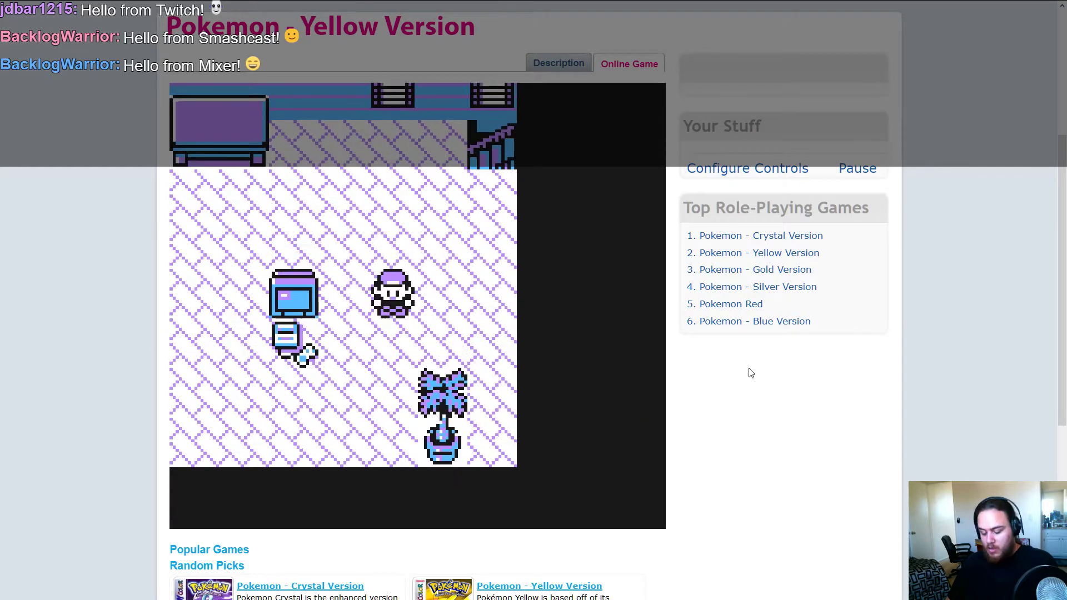
- Open the game's start menu, browse POKéMON and SAVE, close it, and return to Stream Warrior
key("Return")
key("Up")
key("Up")
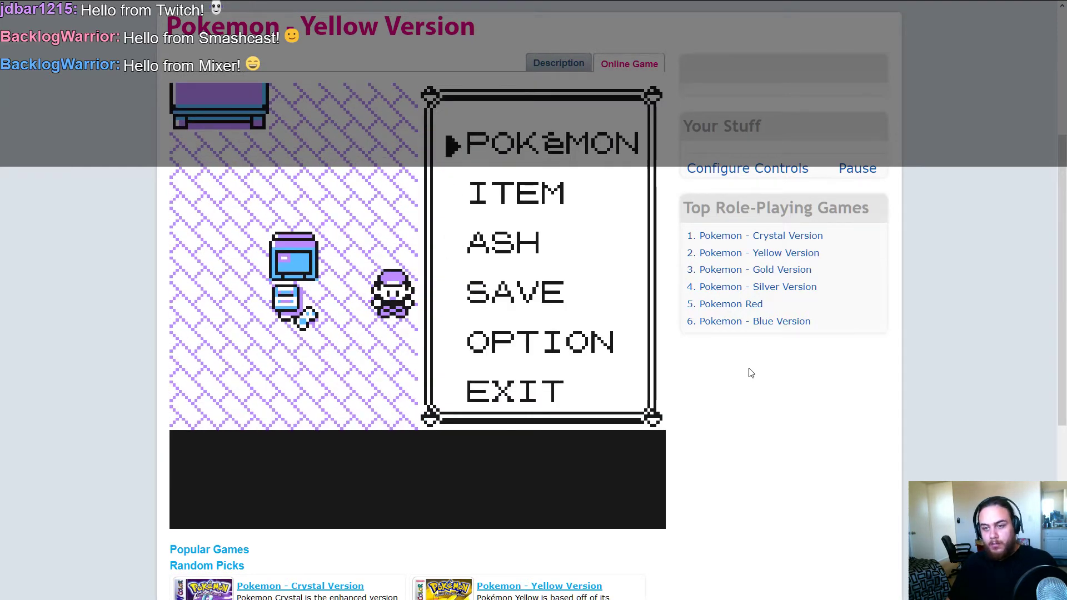
key("Up")
key("Down")
key("Down")
key("Down")
key("Down")
key("Down")
key("Down")
key("x")
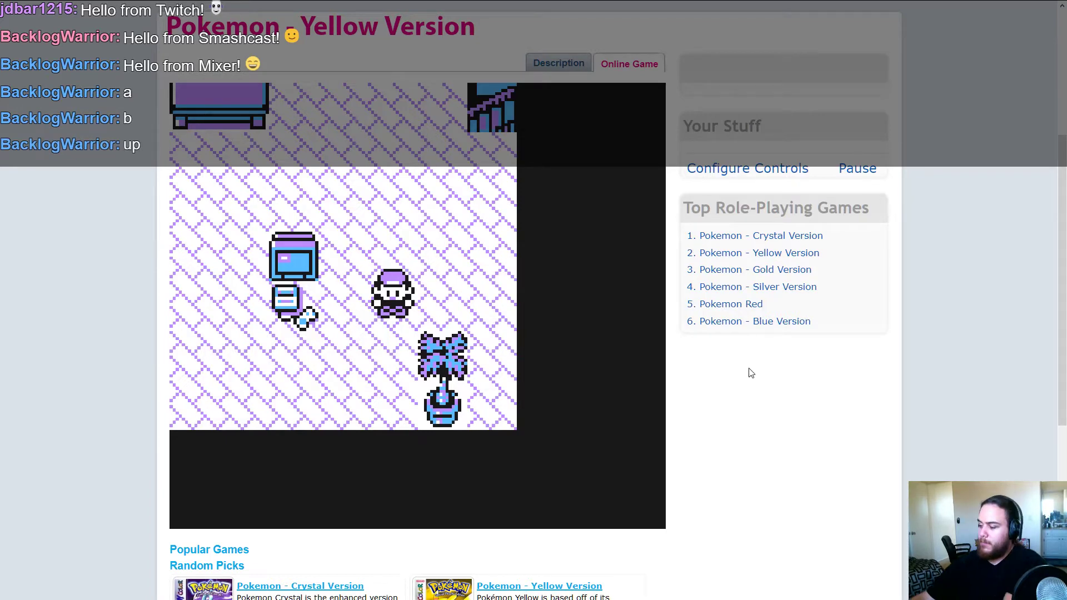
key("alt+Tab")
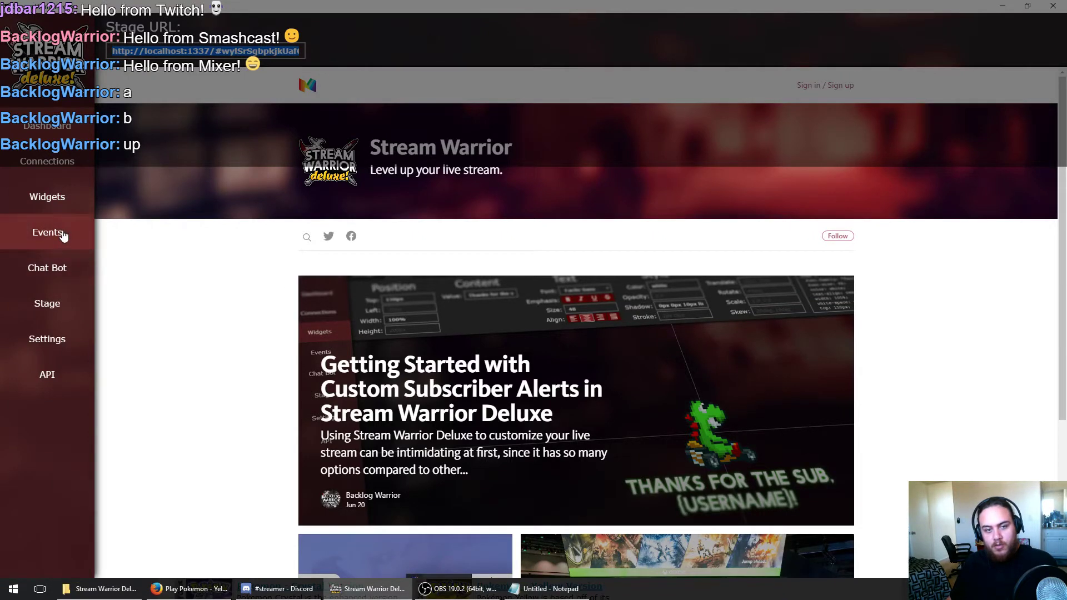
- Open the Chat Bot page listing the owner and everybody roles
left_click(58, 269)
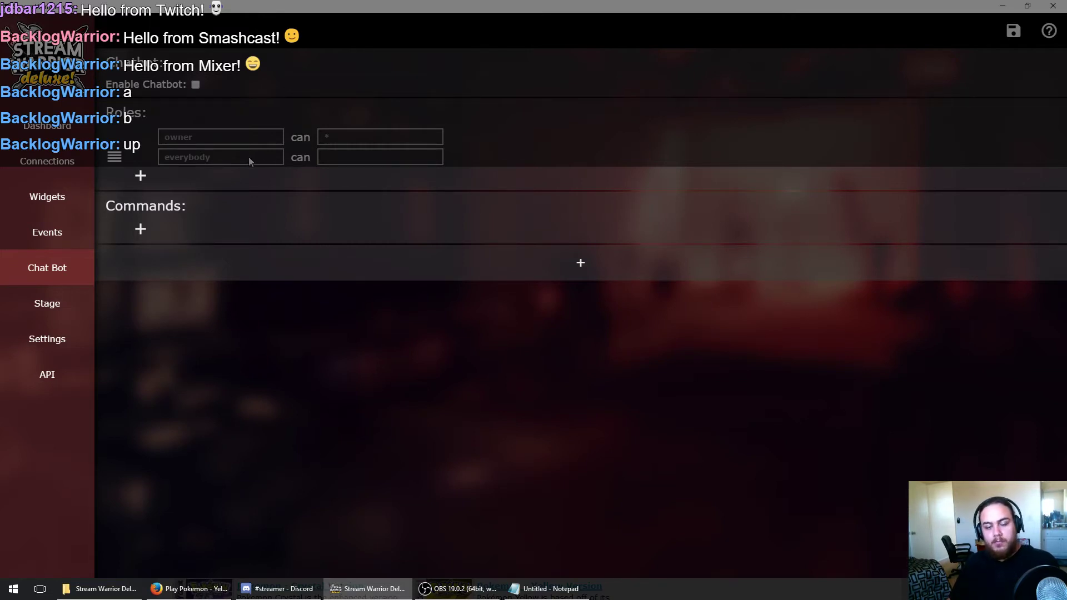
- Add a chatbot command named up, leaving its args empty
left_click(140, 228)
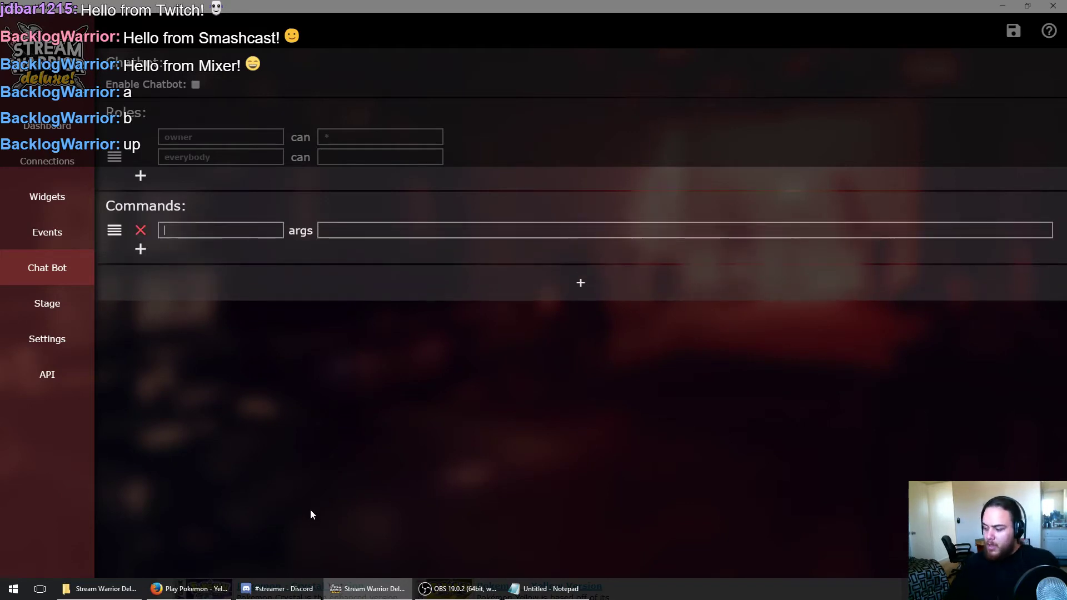
type("up")
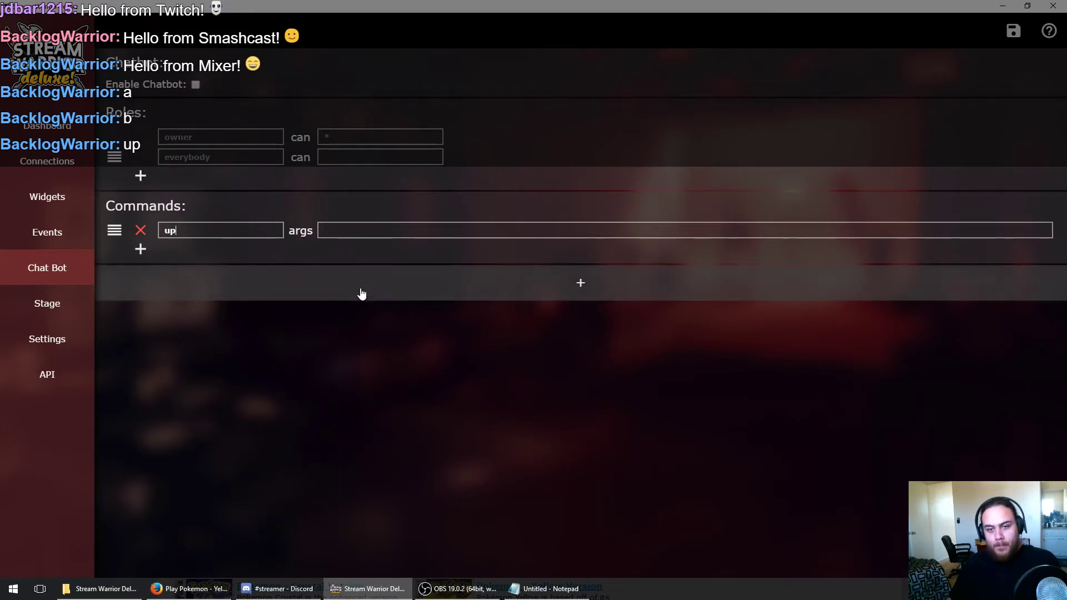
key("Tab")
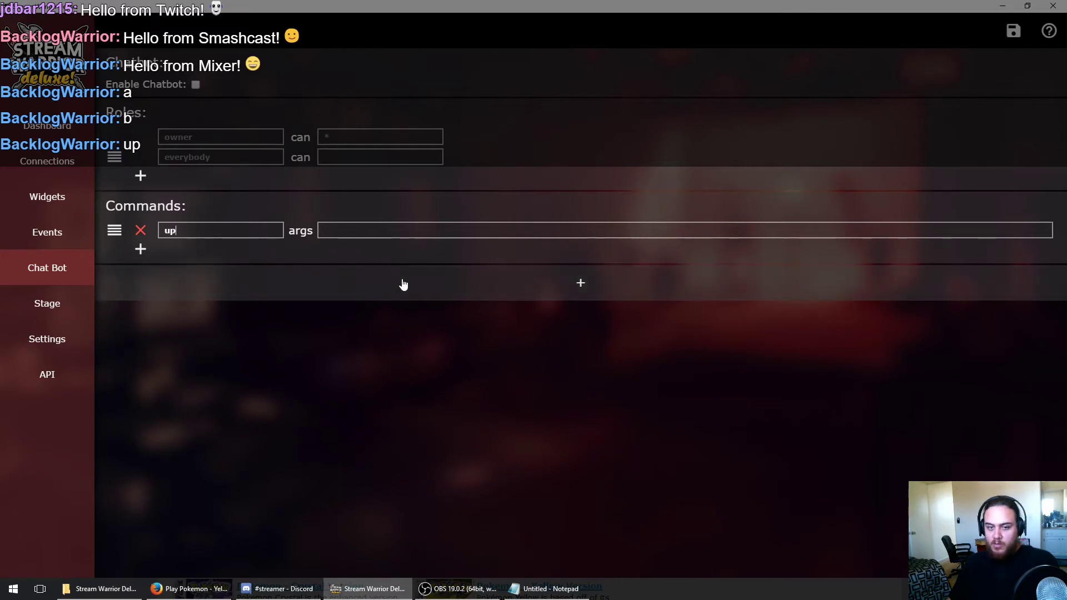
- Add a rule mapping chat command up to a keyTap of up, and save the chatbot
left_click(524, 295)
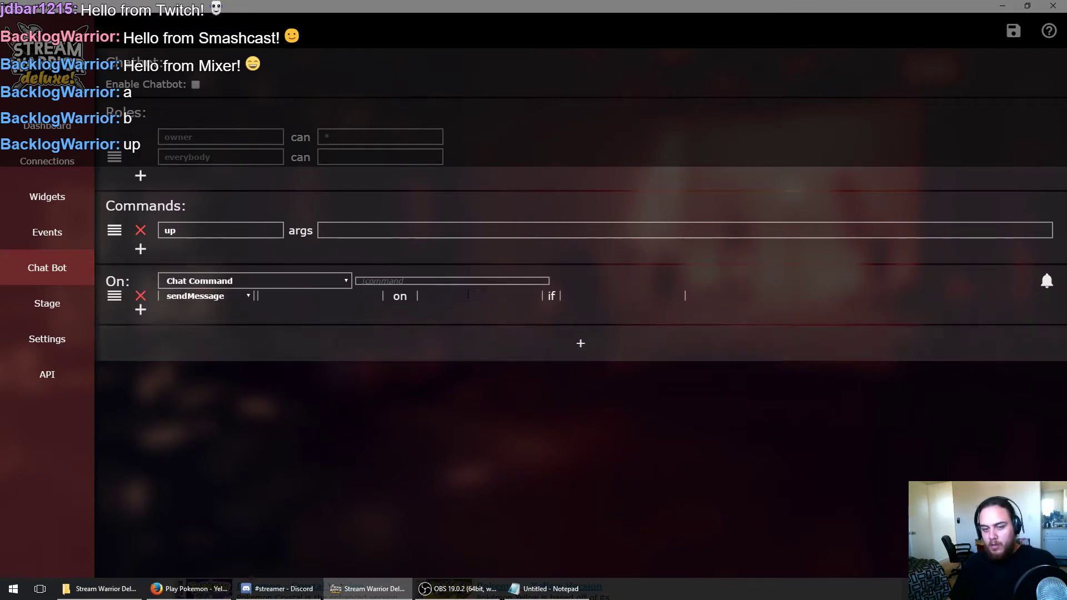
left_click(415, 281)
type("up")
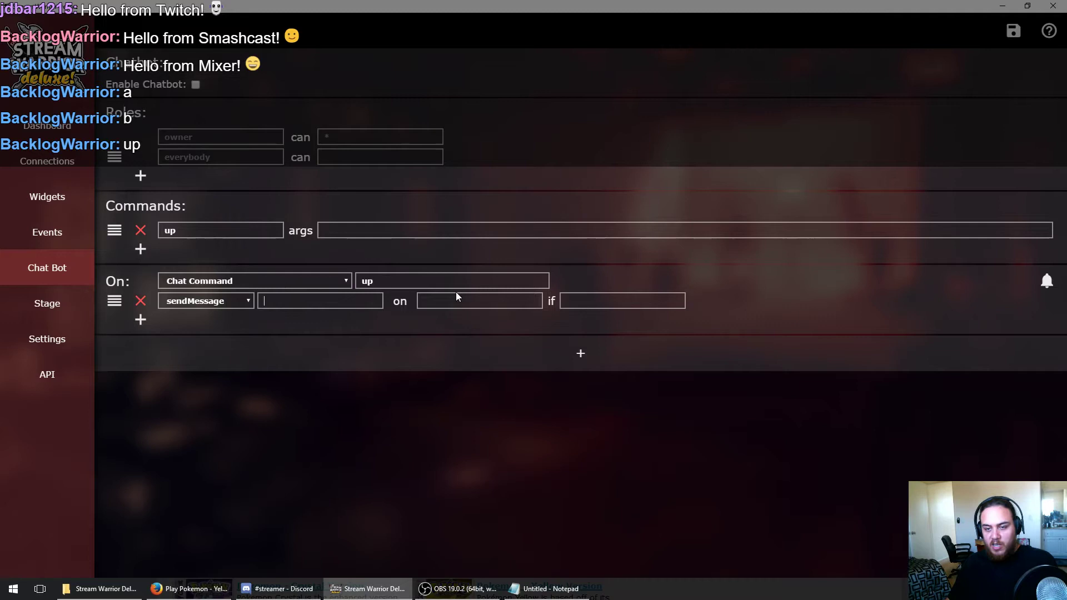
left_click(234, 302)
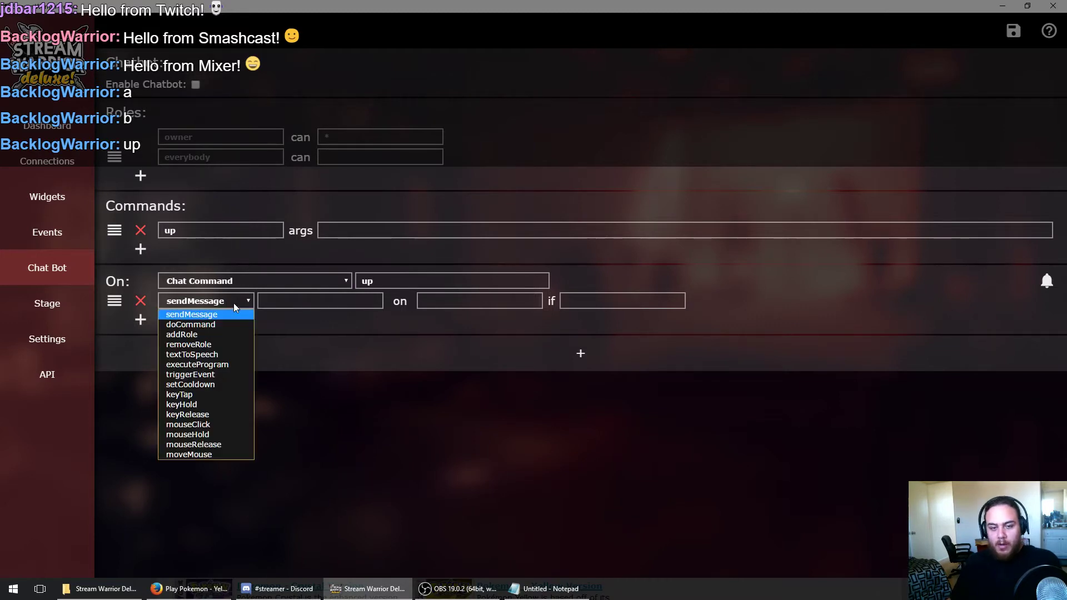
left_click(204, 395)
left_click(272, 301)
type("up")
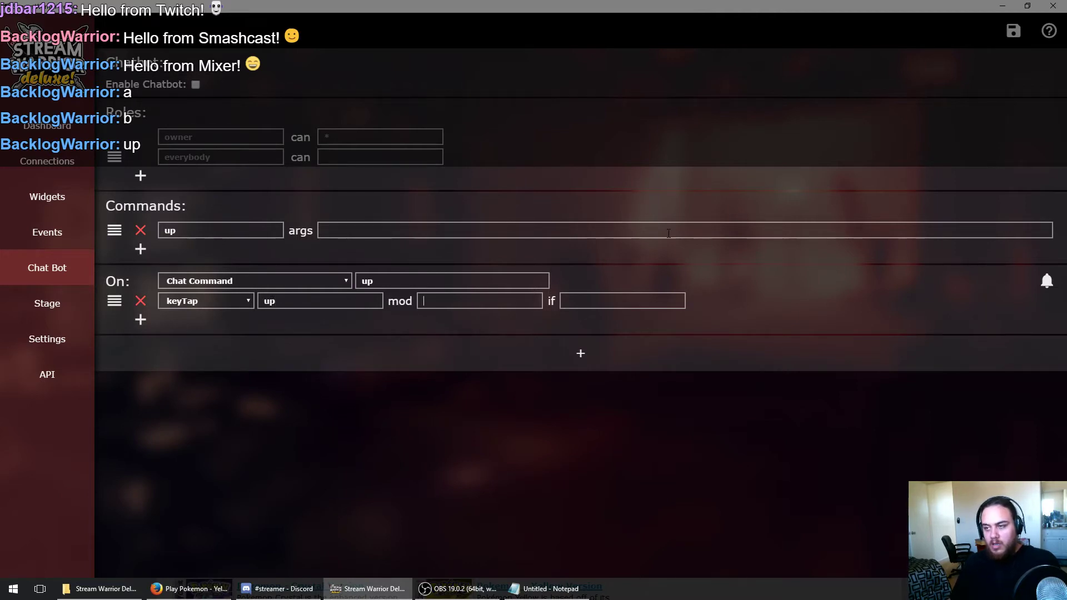
left_click(1013, 31)
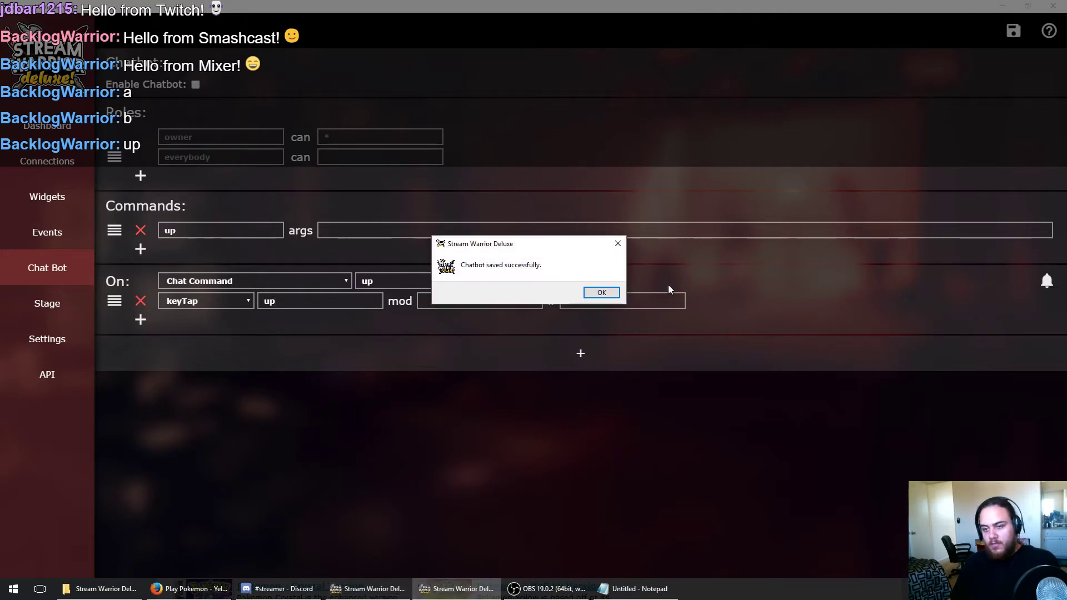
left_click(611, 292)
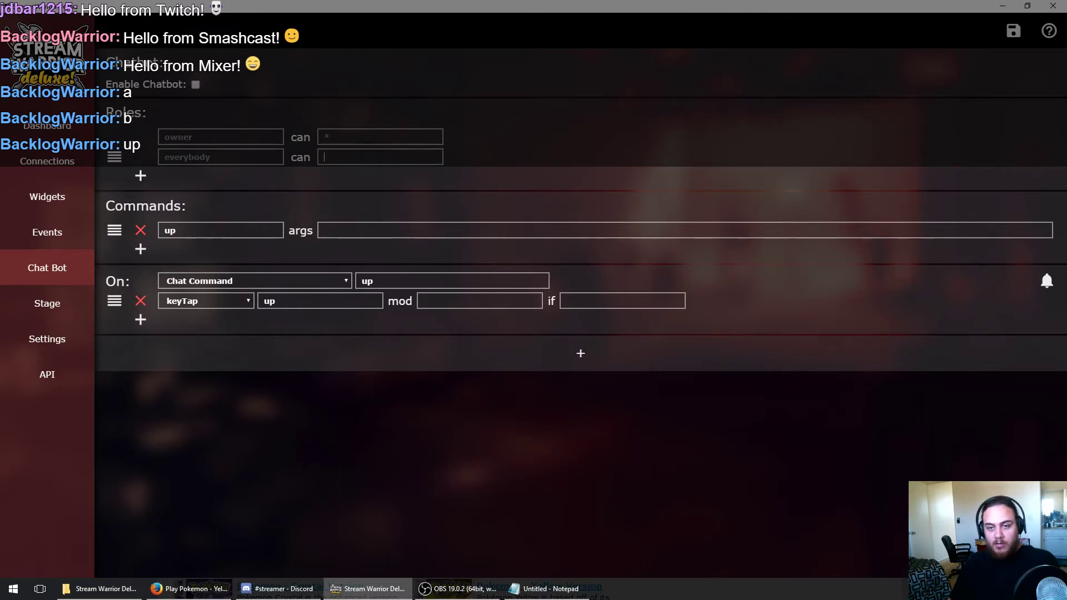
- Add a donators role with up permission above everybody, then clear and delete it
left_click(140, 176)
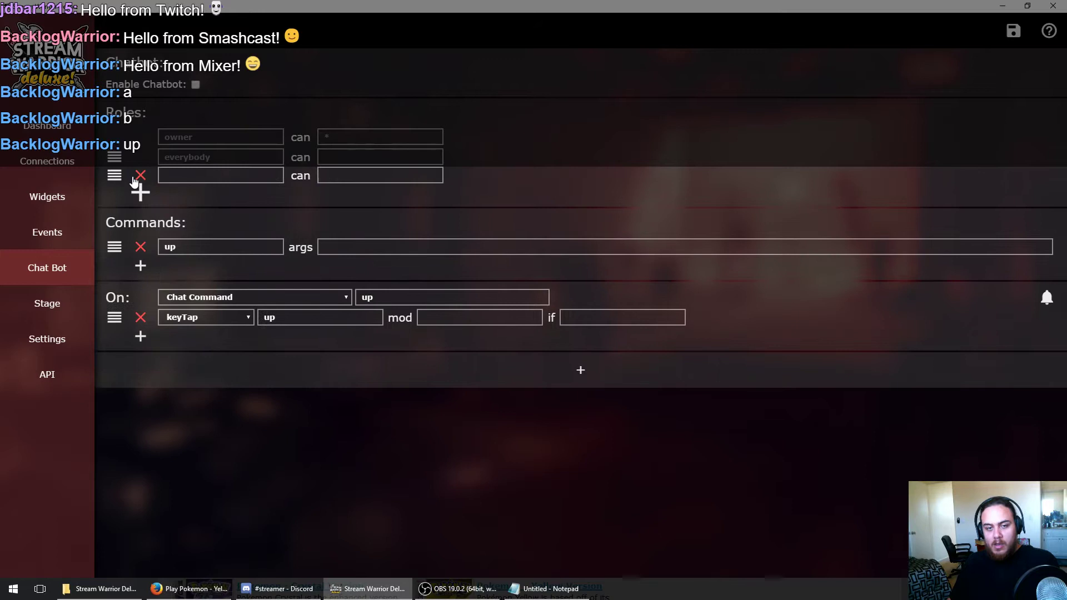
left_click_drag(114, 177, 114, 156)
type("donators")
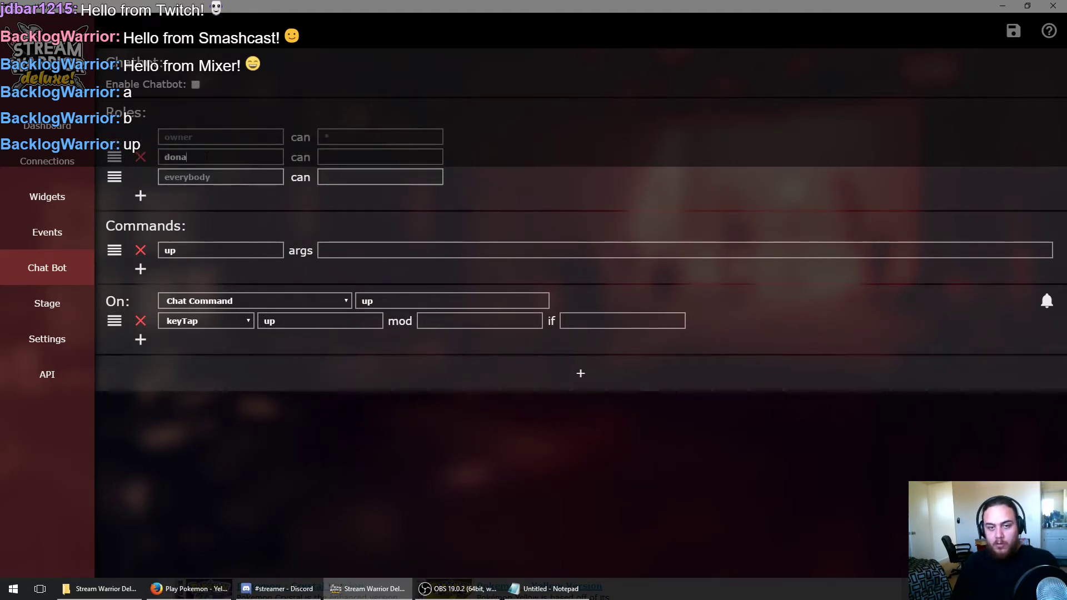
key("Tab")
type("up")
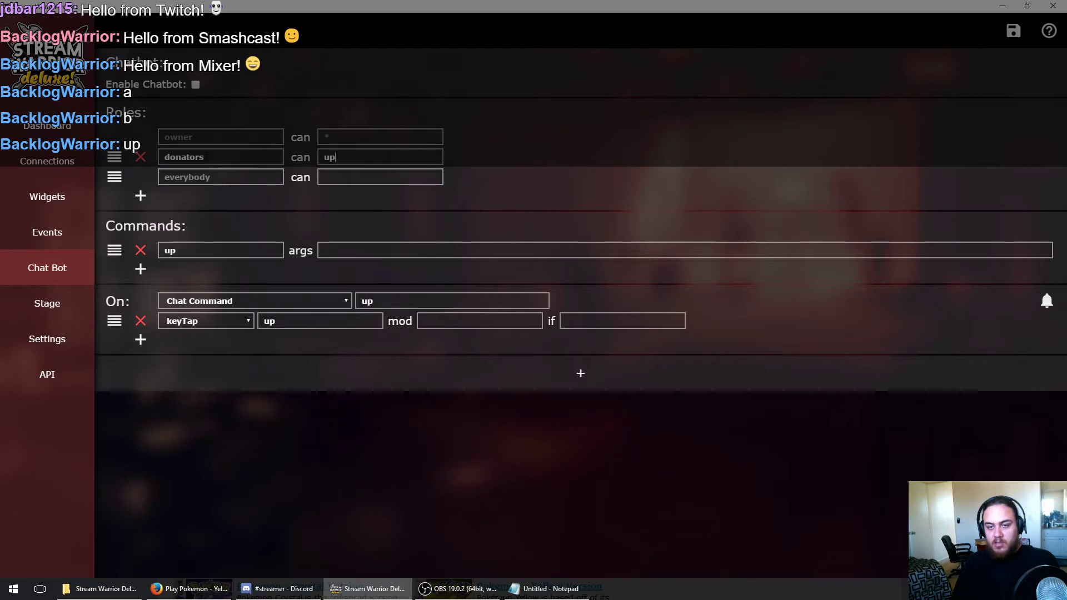
key("BackSpace")
key("BackSpace")
left_click(141, 156)
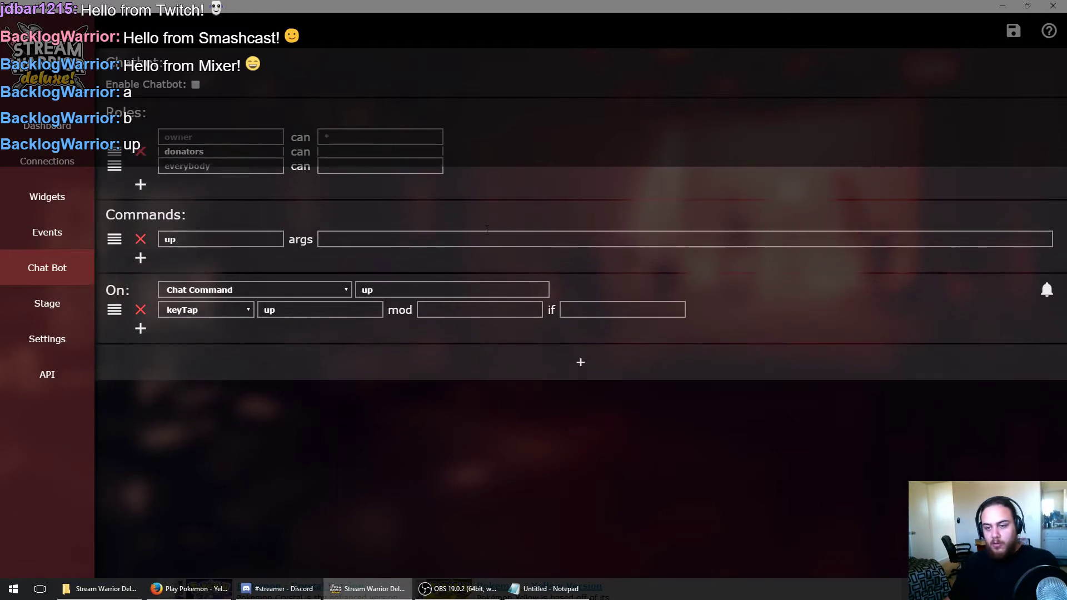
- Allow the everybody role the up command, enable the chatbot, and save the settings
type("up")
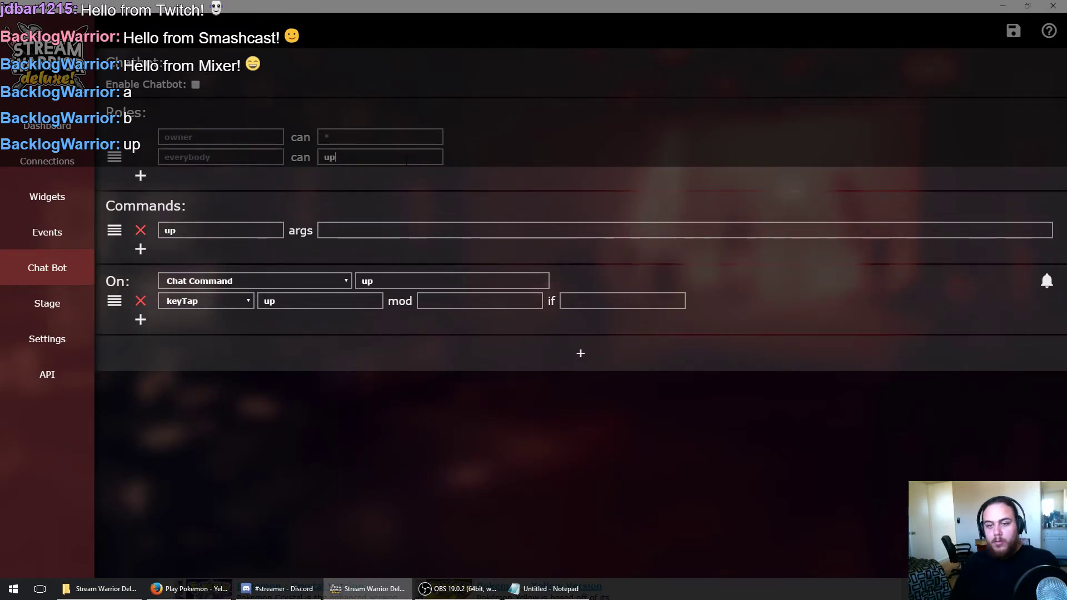
left_click(1013, 32)
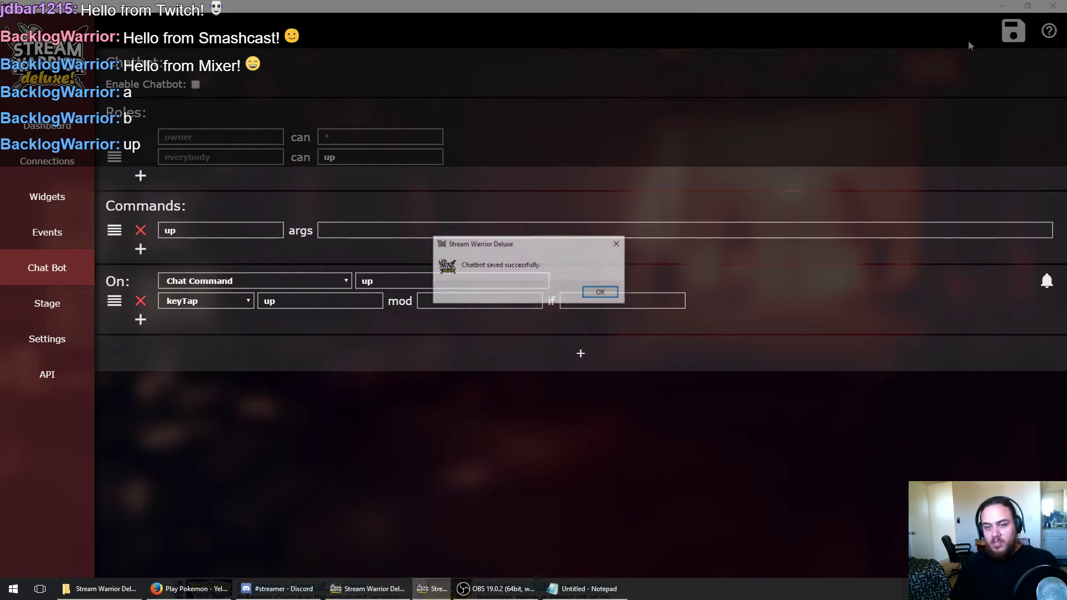
left_click(599, 293)
left_click(195, 85)
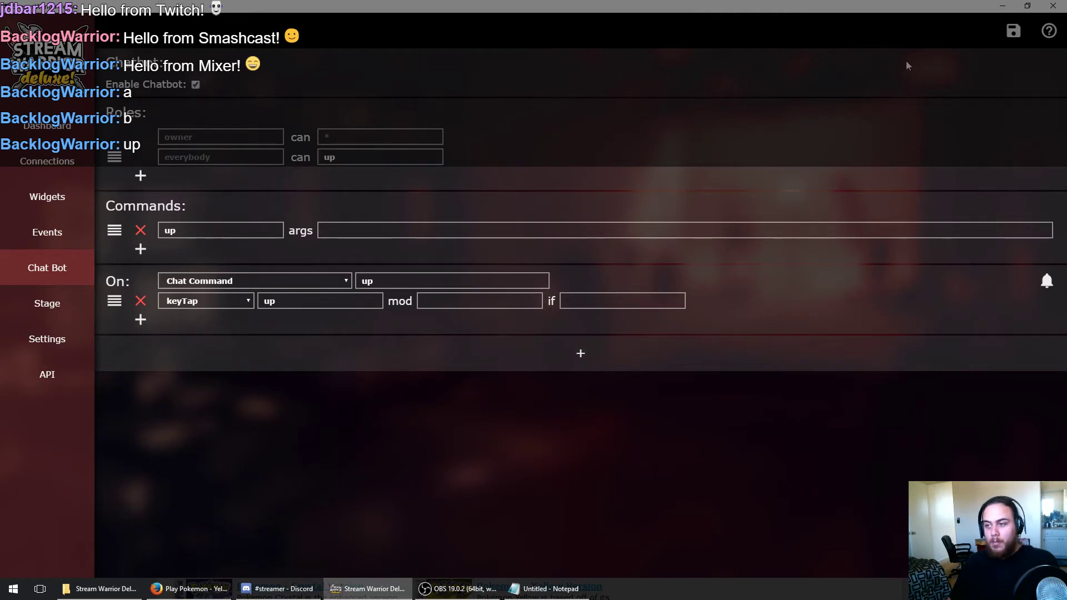
left_click(1013, 31)
left_click(601, 293)
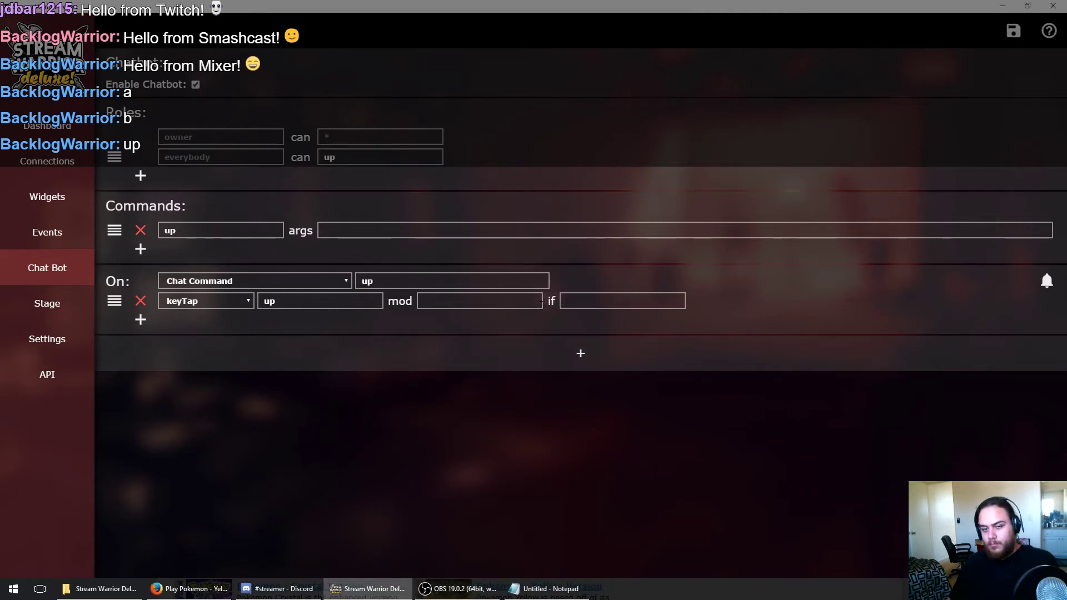
left_click(189, 589)
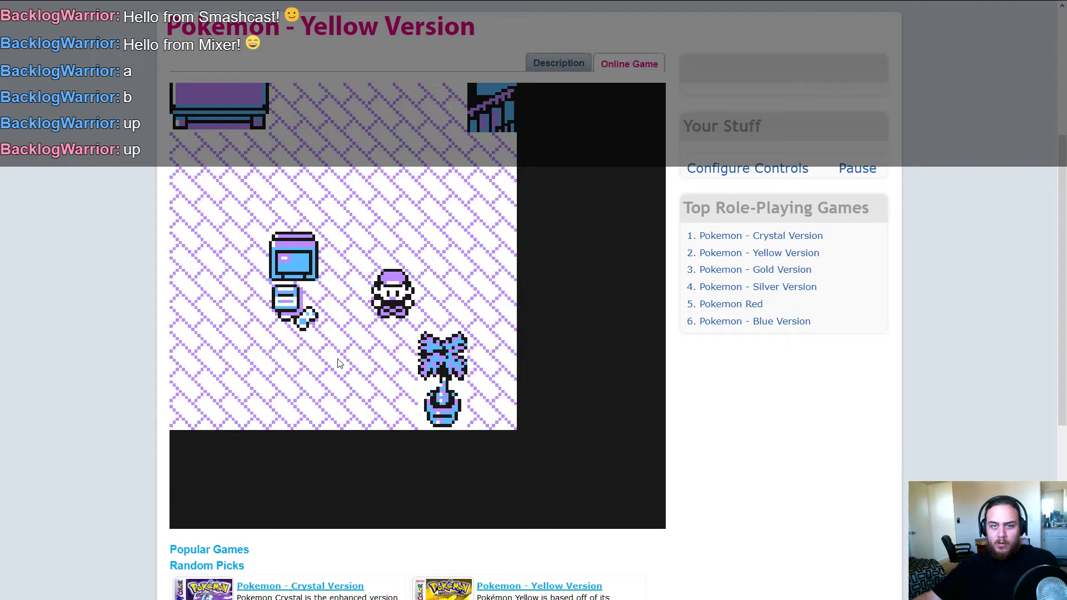
mouse_move(456, 331)
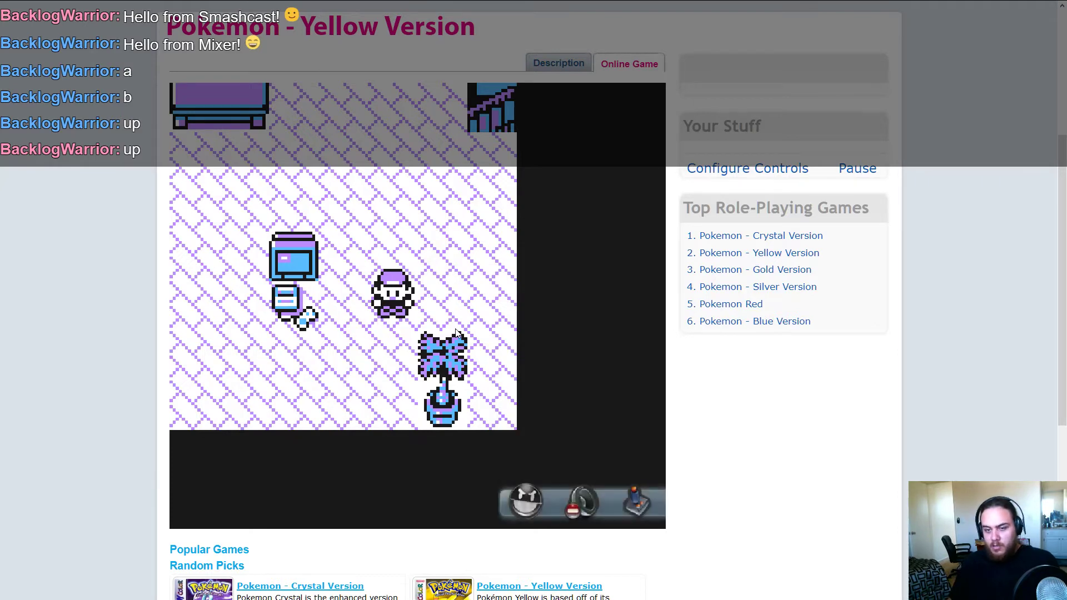
key("super")
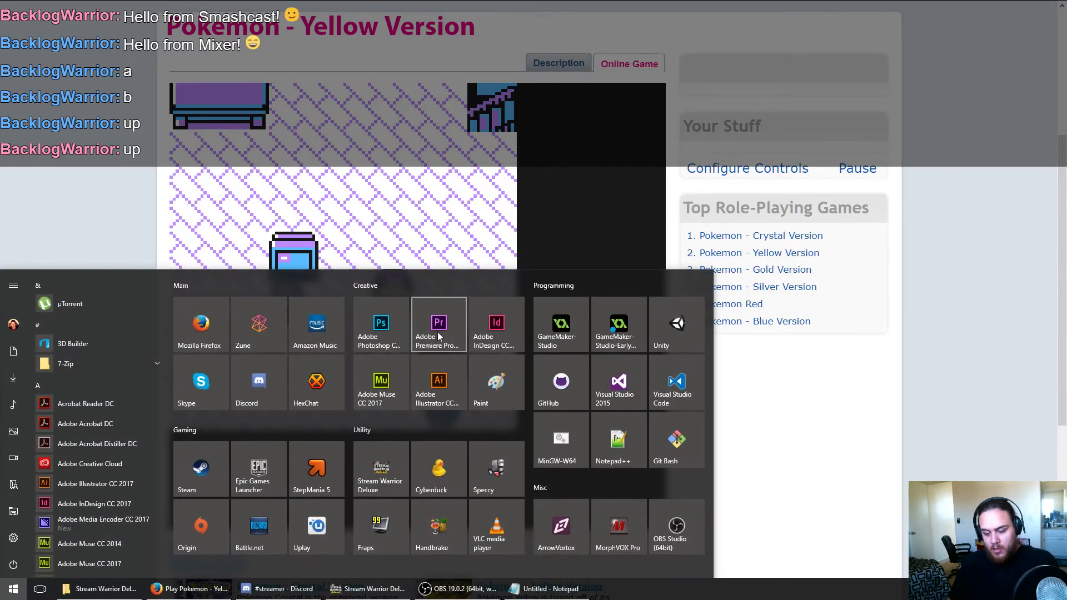
type("notepad")
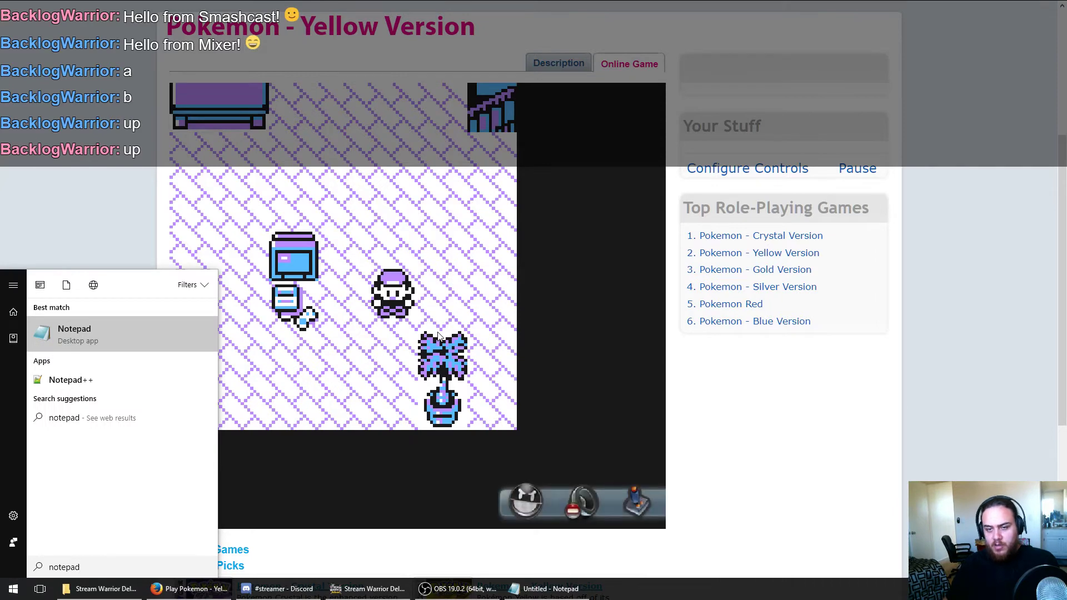
key("Return")
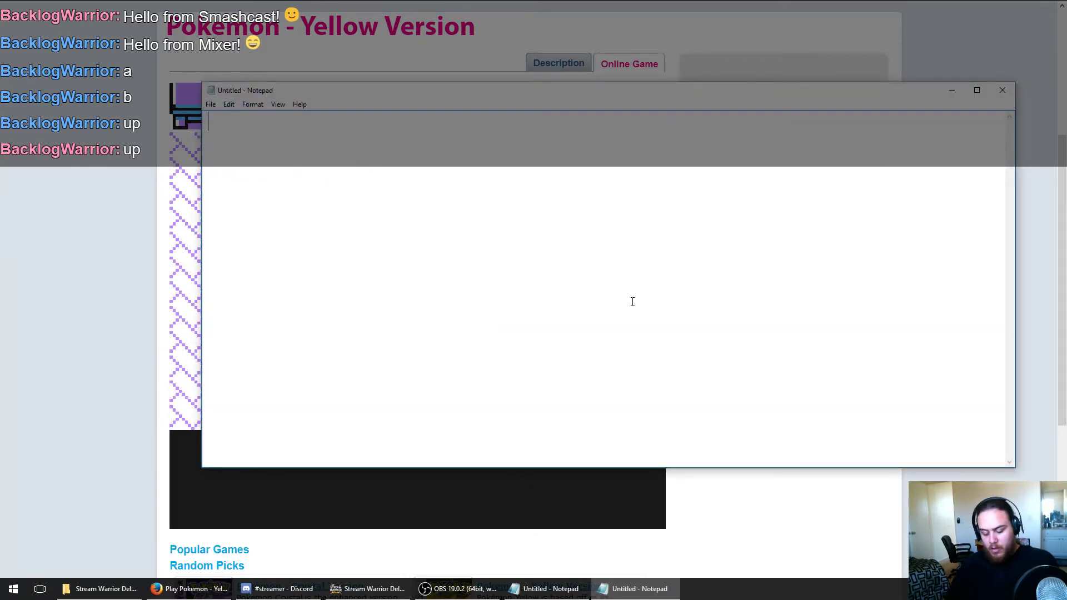
type(".")
key("Return")
type(".")
key("Return")
type(".")
key("Return")
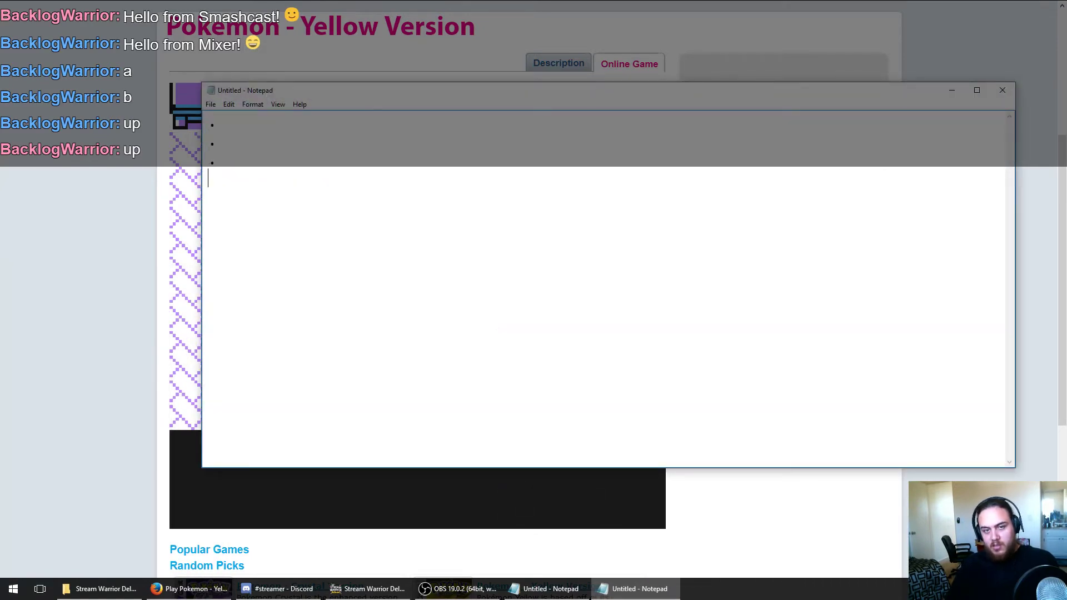
type(".")
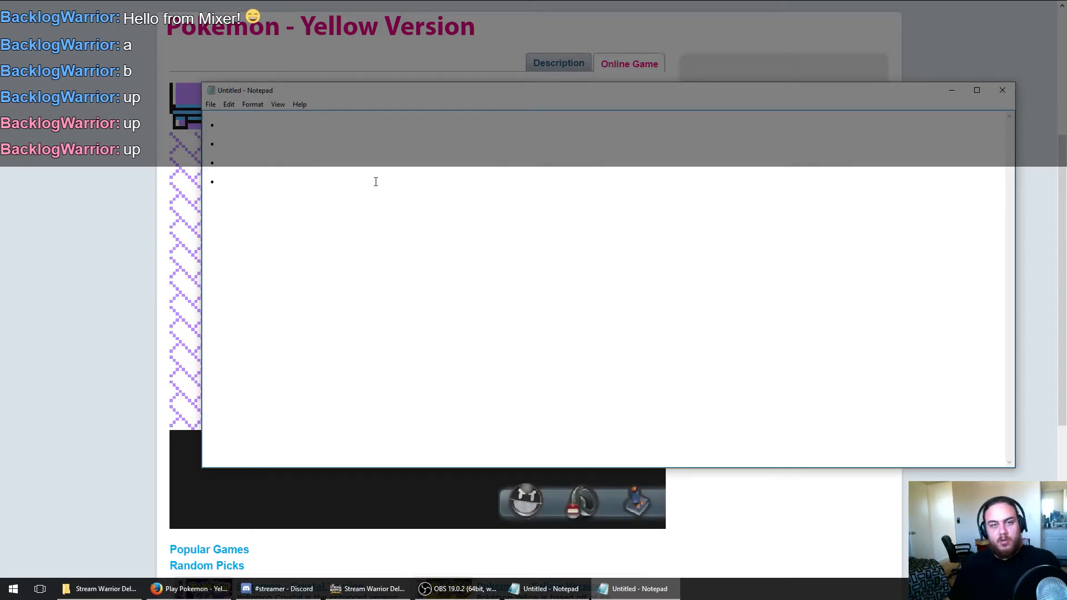
left_click(1002, 90)
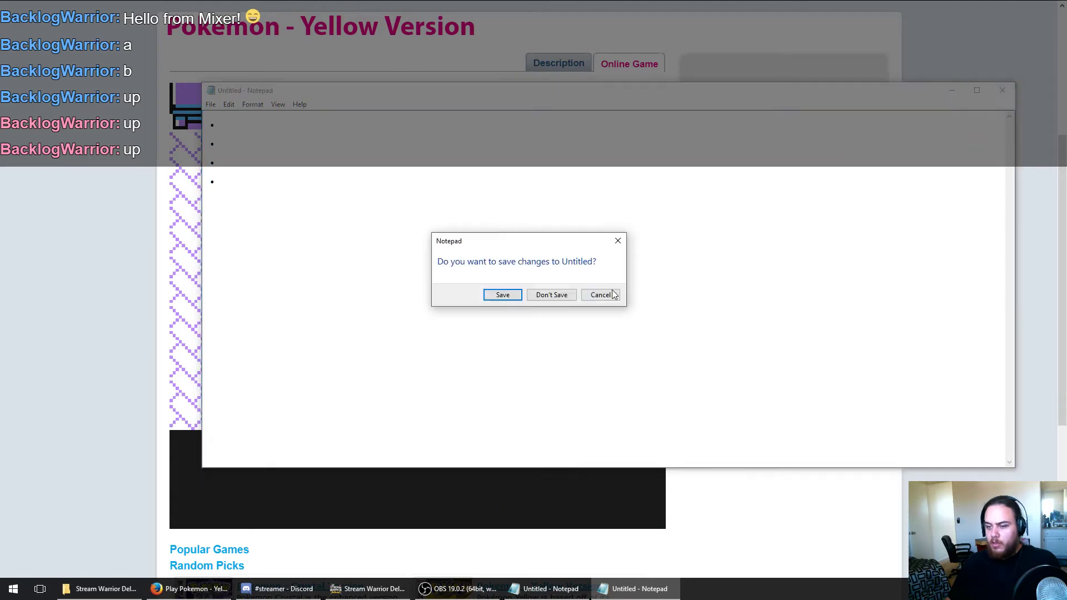
left_click(551, 295)
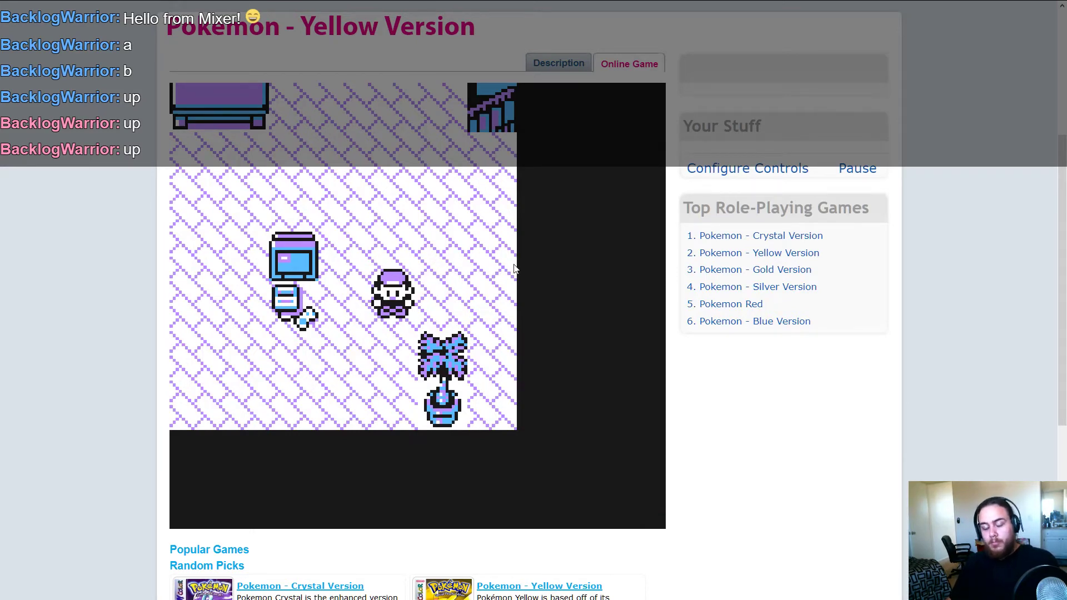
- Change the up command's action from keyTap to keyHold
key("alt+Tab")
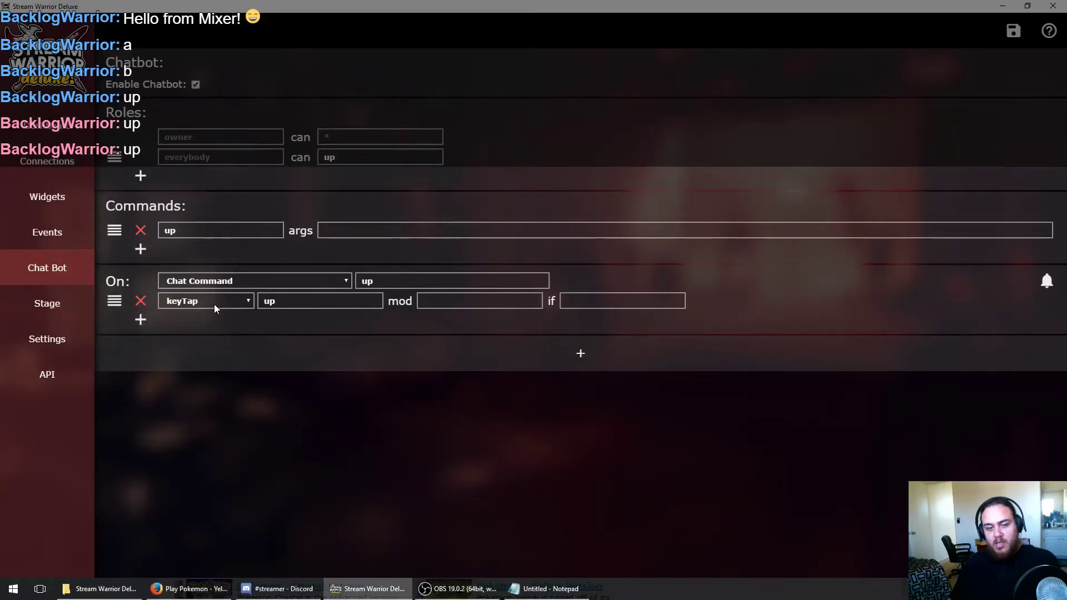
left_click(221, 305)
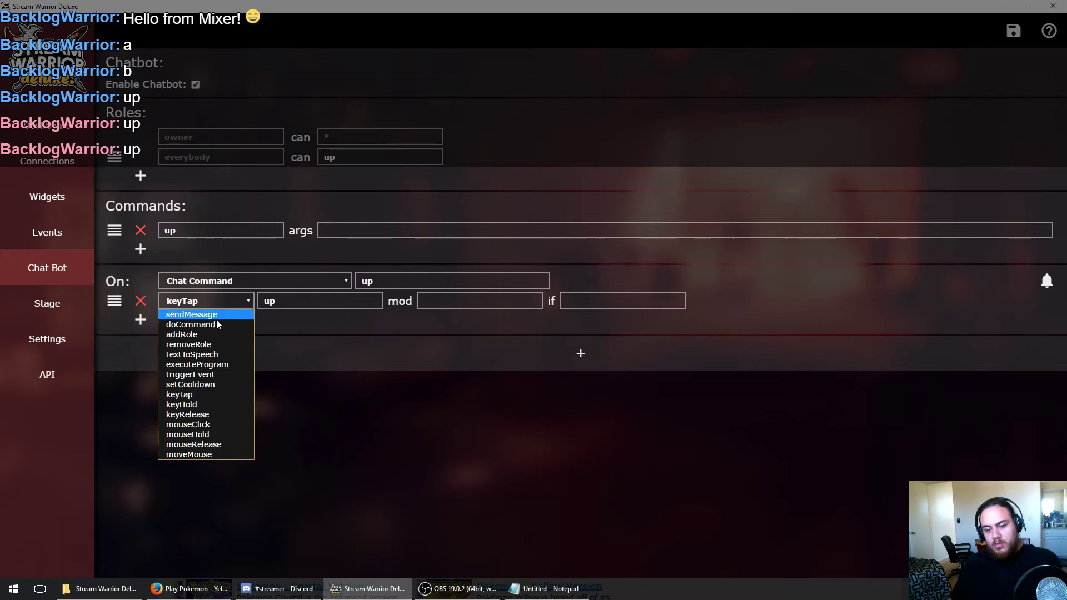
left_click(206, 405)
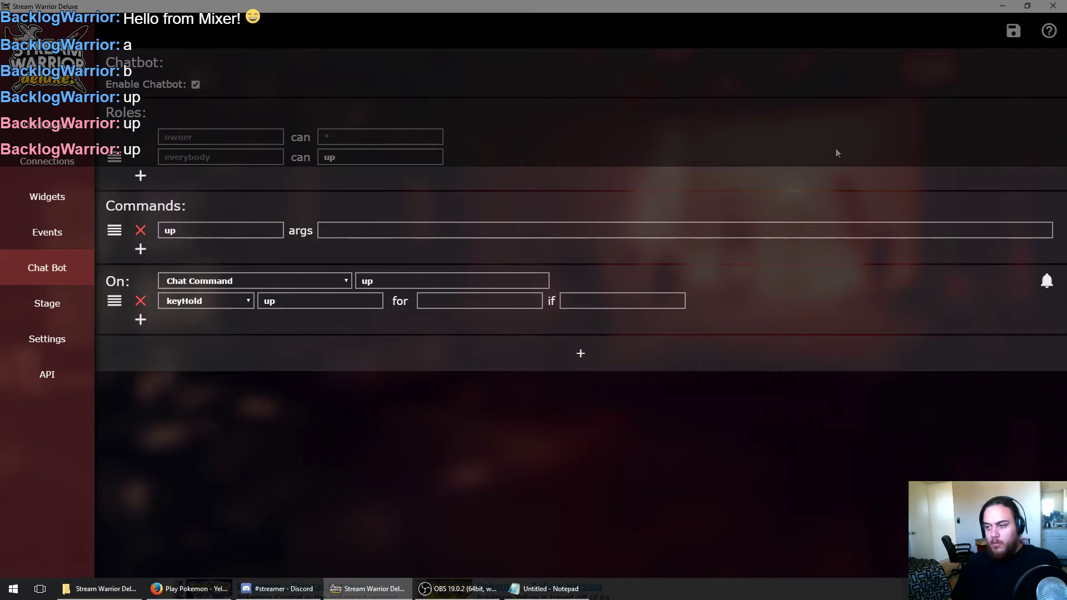
- Read the keyHold entry and its time parameter in the help's GLOSSARY: Actions section
left_click(1048, 31)
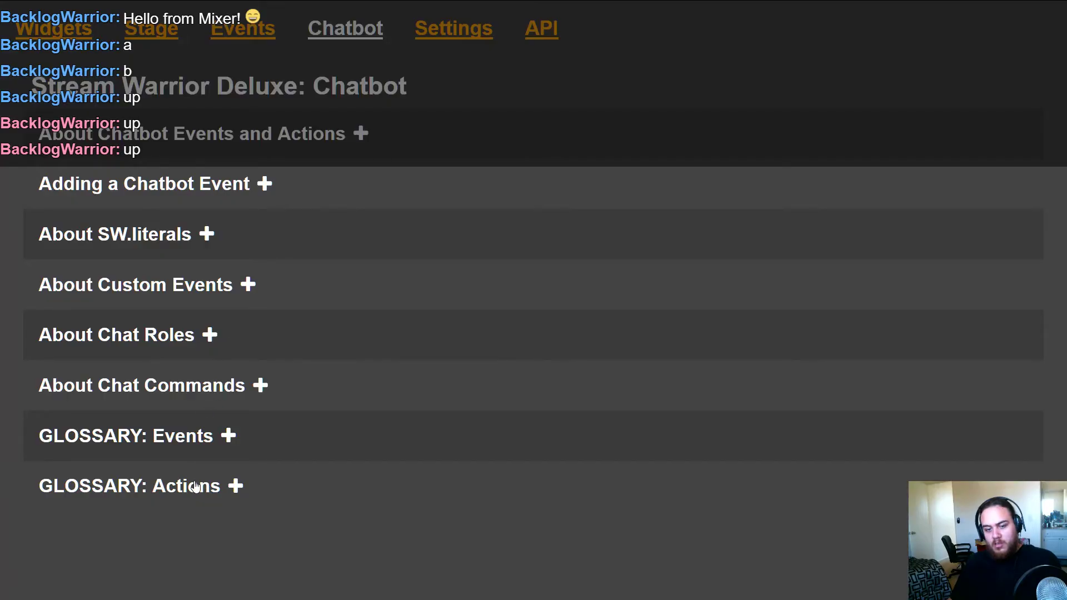
left_click(195, 487)
scroll(195, 487, "down", 4)
left_click_drag(1059, 134, 1051, 454)
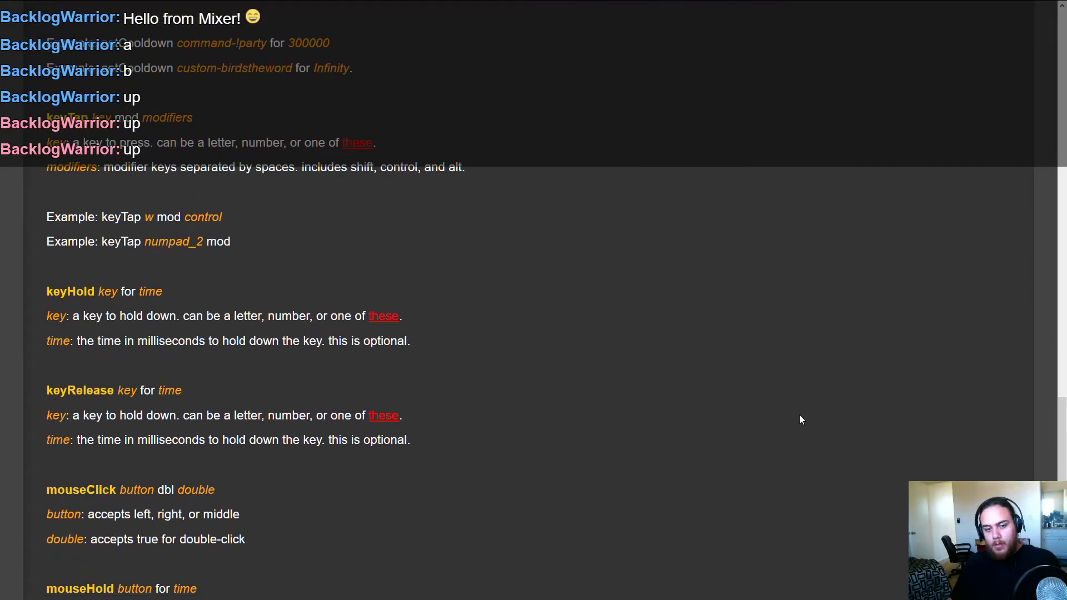
left_click_drag(139, 286, 163, 295)
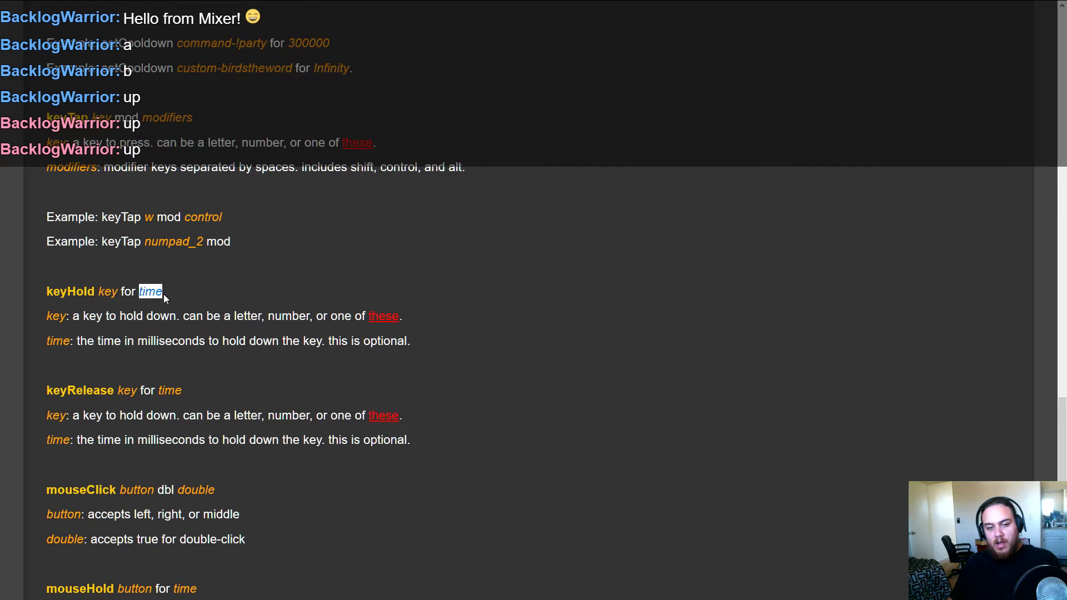
left_click_drag(97, 341, 264, 341)
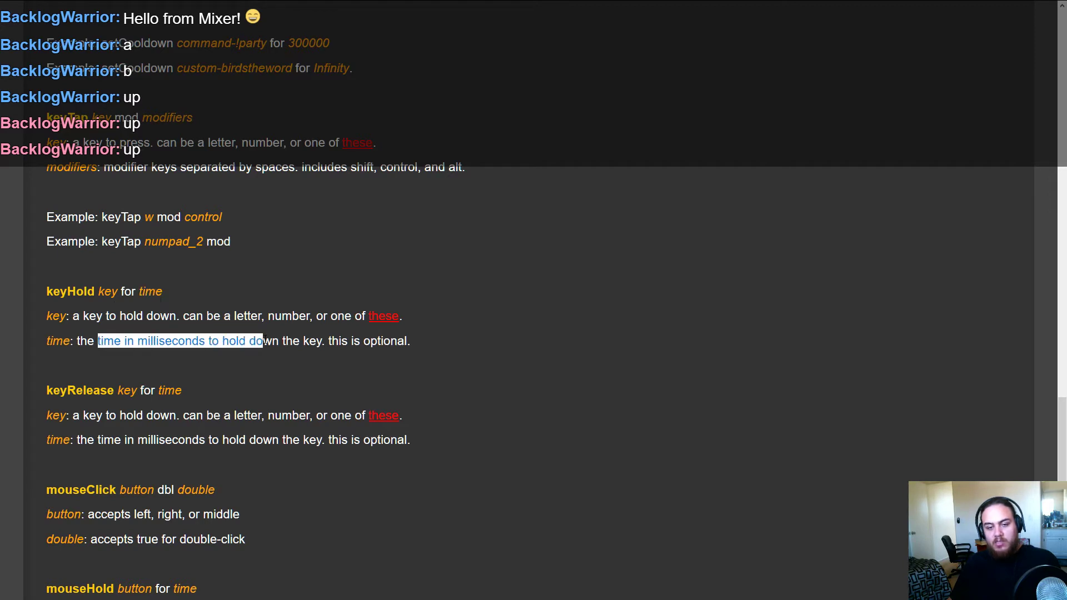
left_click(265, 343)
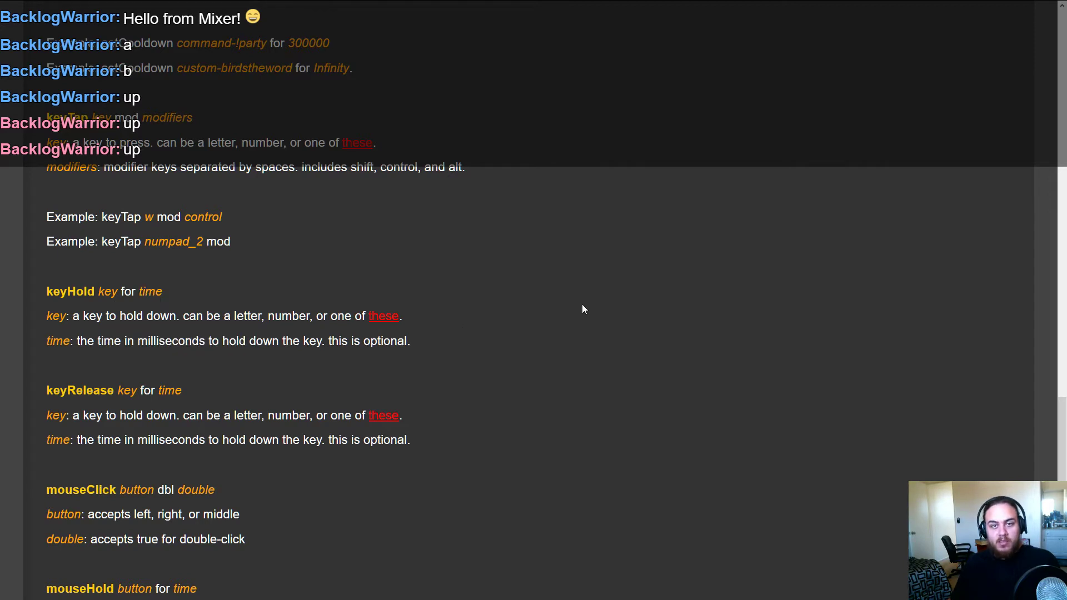
key("alt+Tab")
key("alt+Tab")
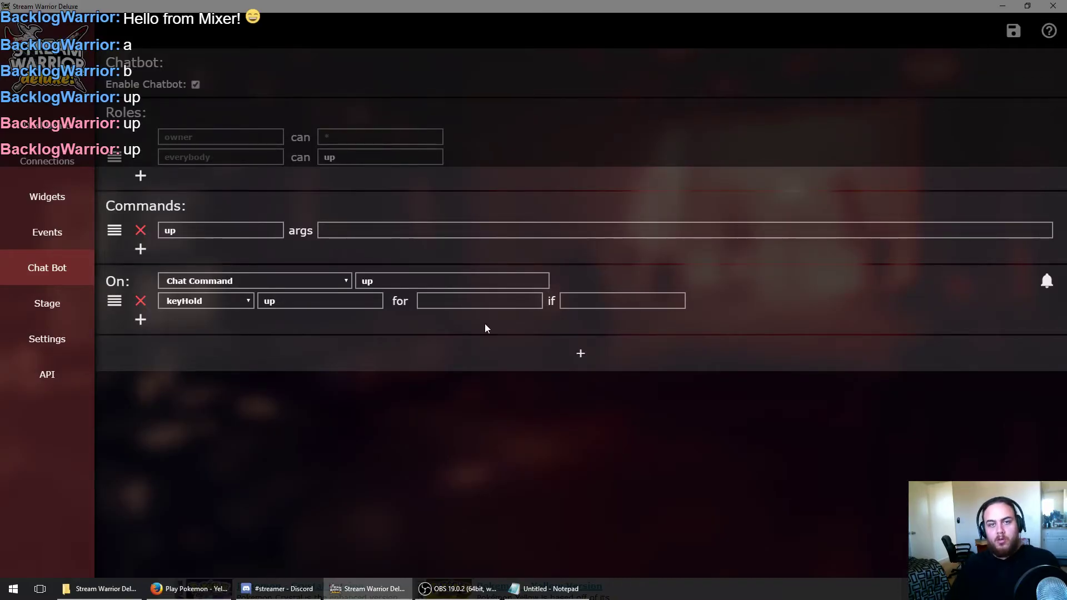
- Set the up command's keyHold duration to 200 and save the chatbot configuration
type("200")
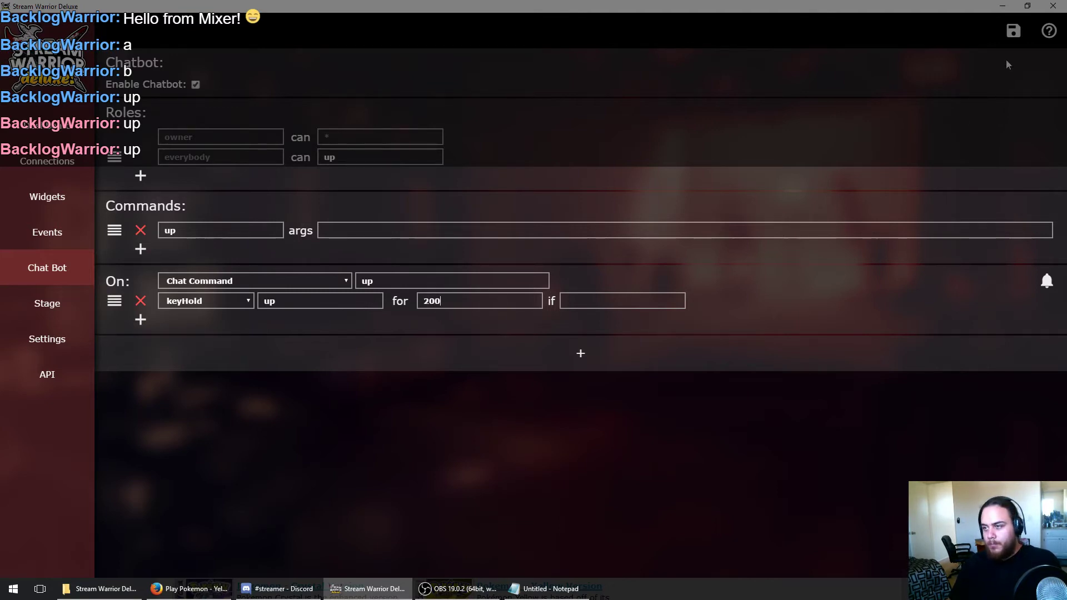
left_click(1013, 38)
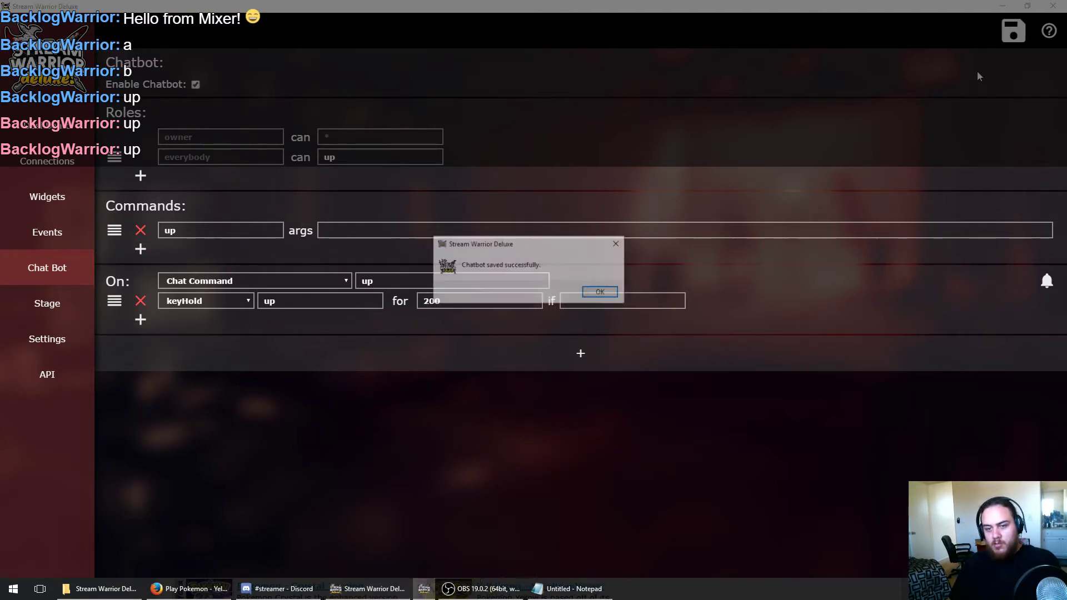
left_click(606, 291)
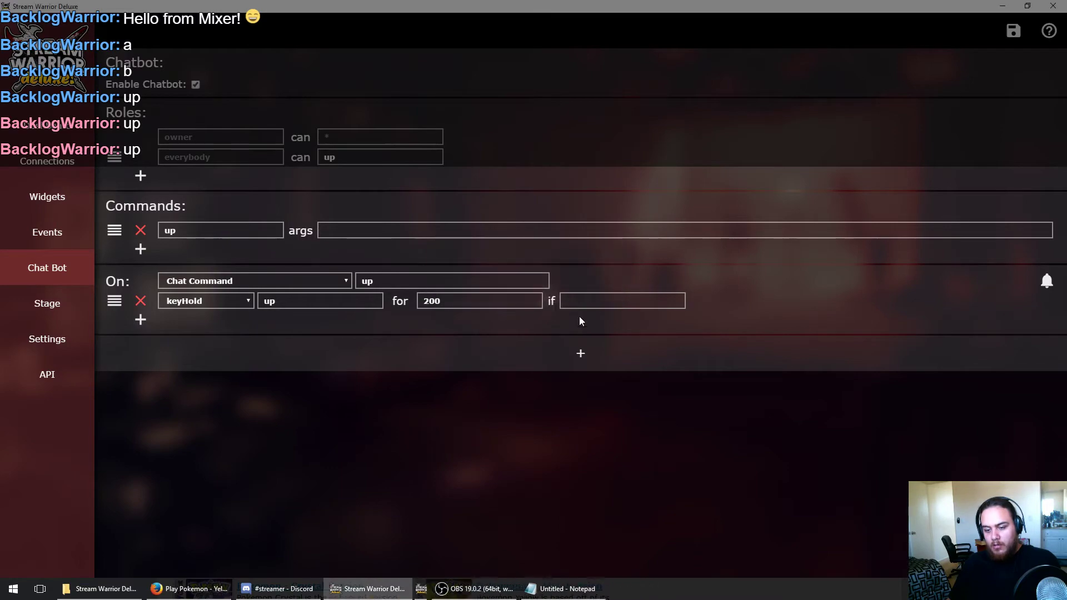
- Walk the Pokemon Yellow character one tile down in the bedroom to test the controls
left_click(189, 589)
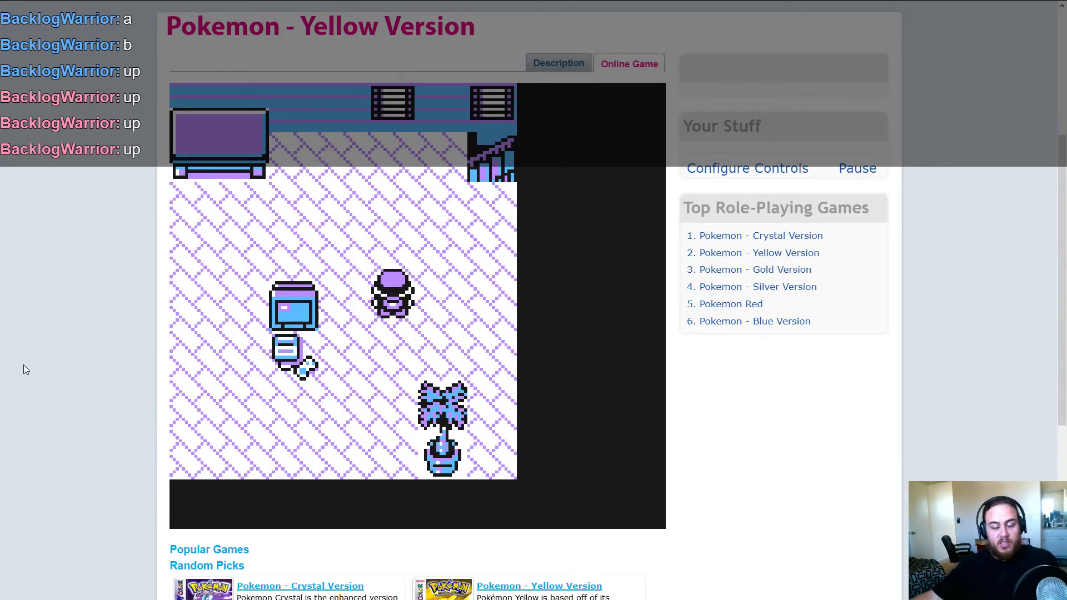
mouse_move(185, 290)
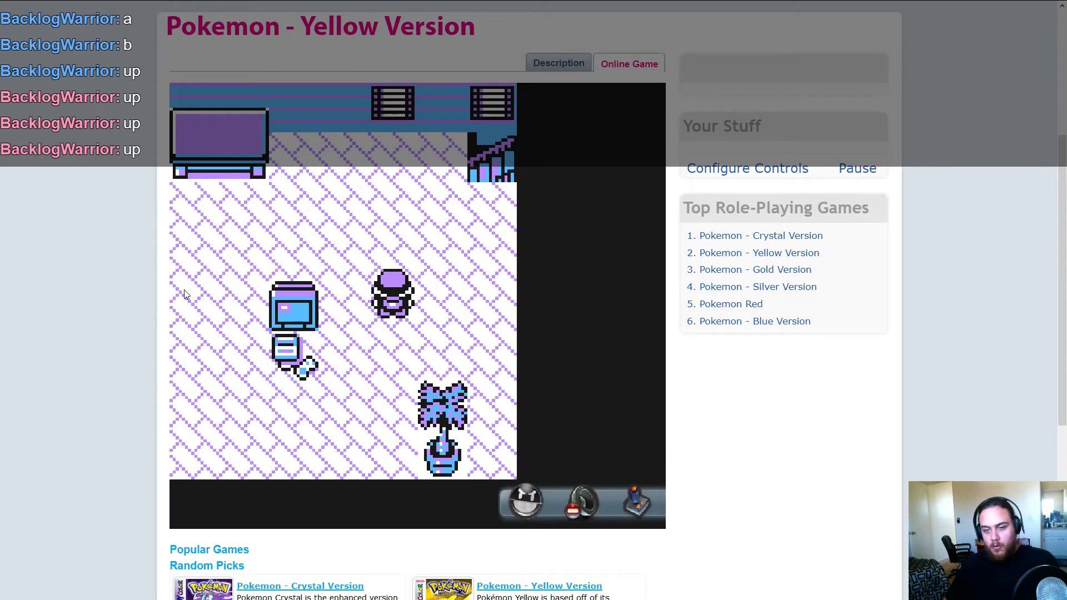
key("Down")
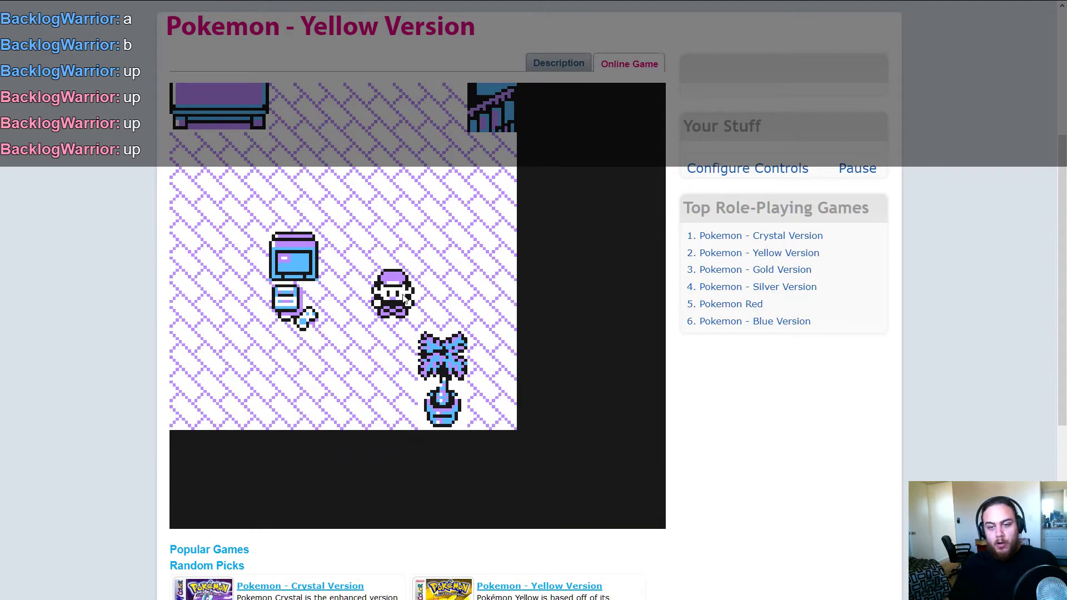
- Add chat commands down, left, right, a, b and start under Commands
key("alt+Tab")
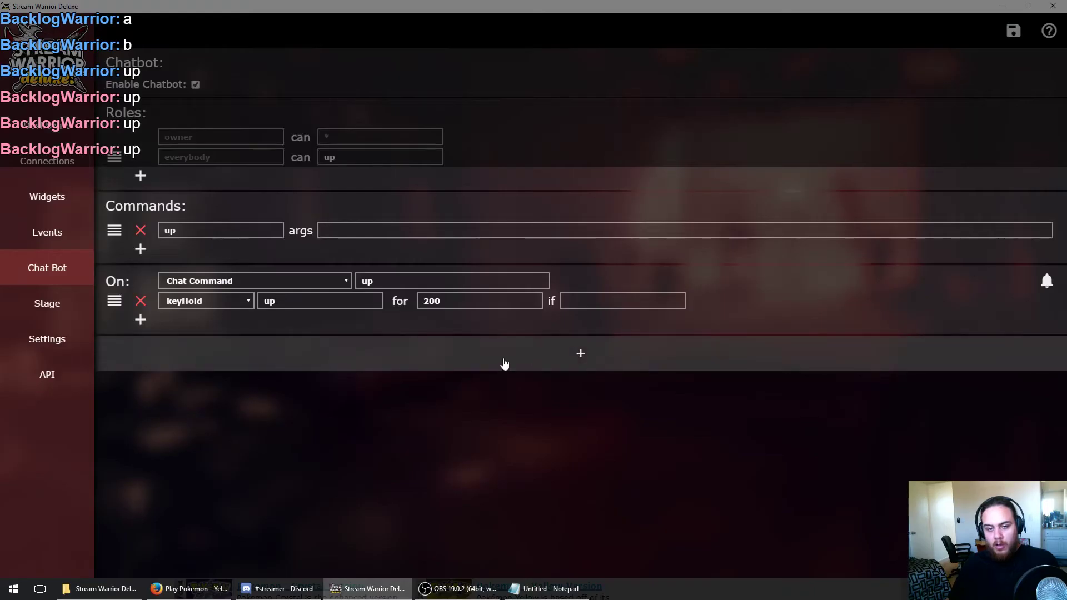
left_click(141, 249)
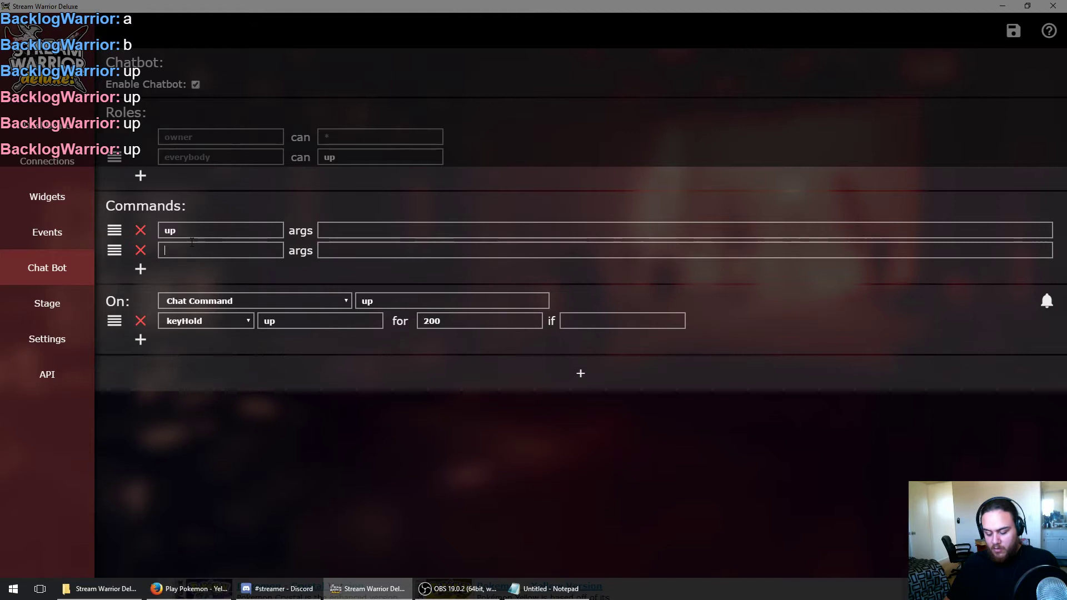
type("down")
left_click(140, 270)
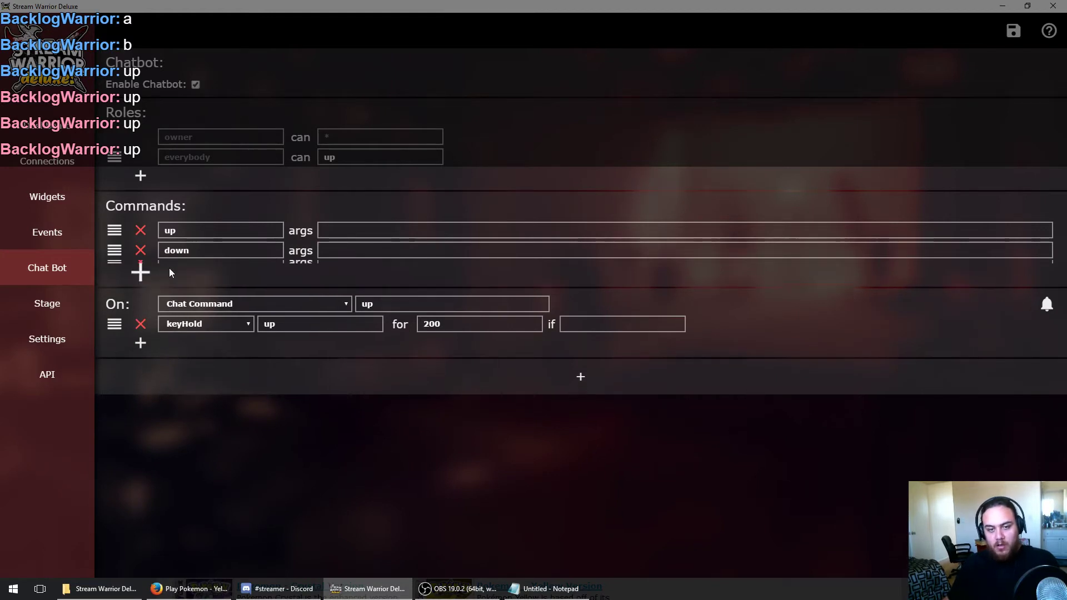
type("left")
left_click(140, 290)
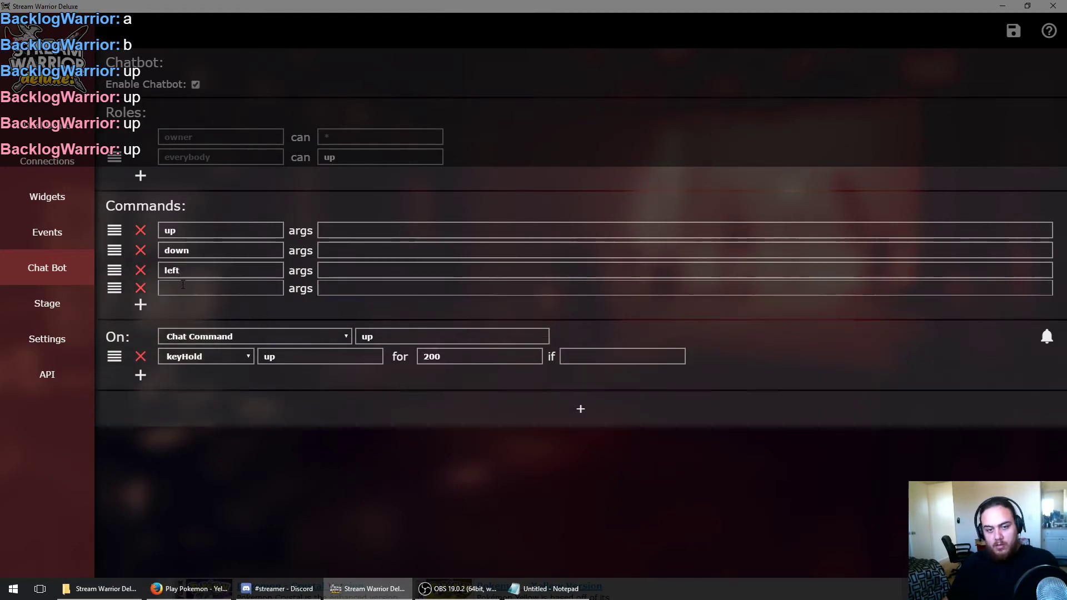
type("right")
left_click(140, 308)
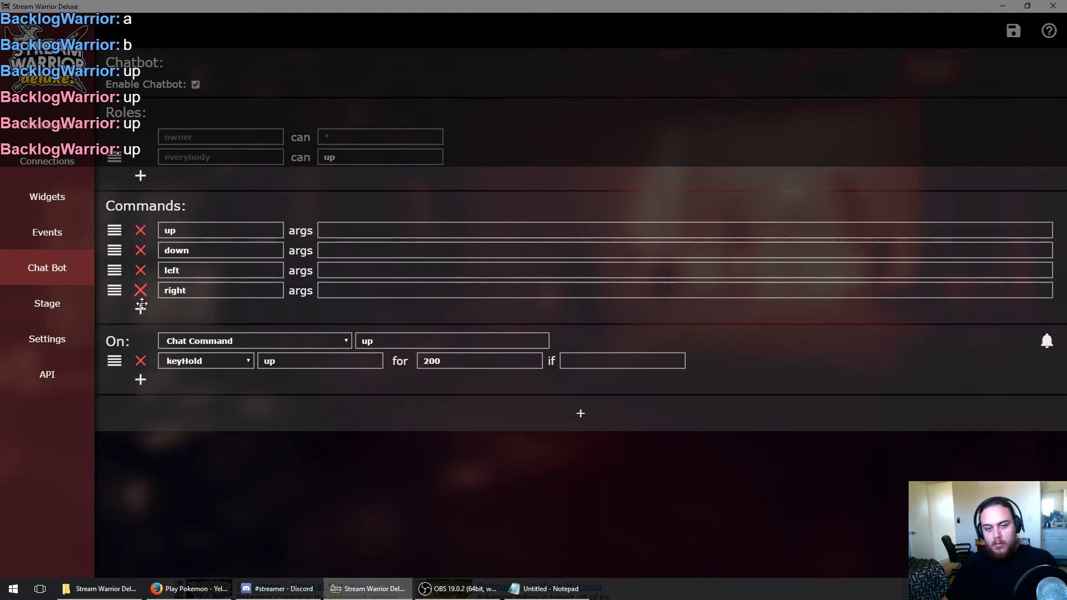
type("a")
left_click(140, 329)
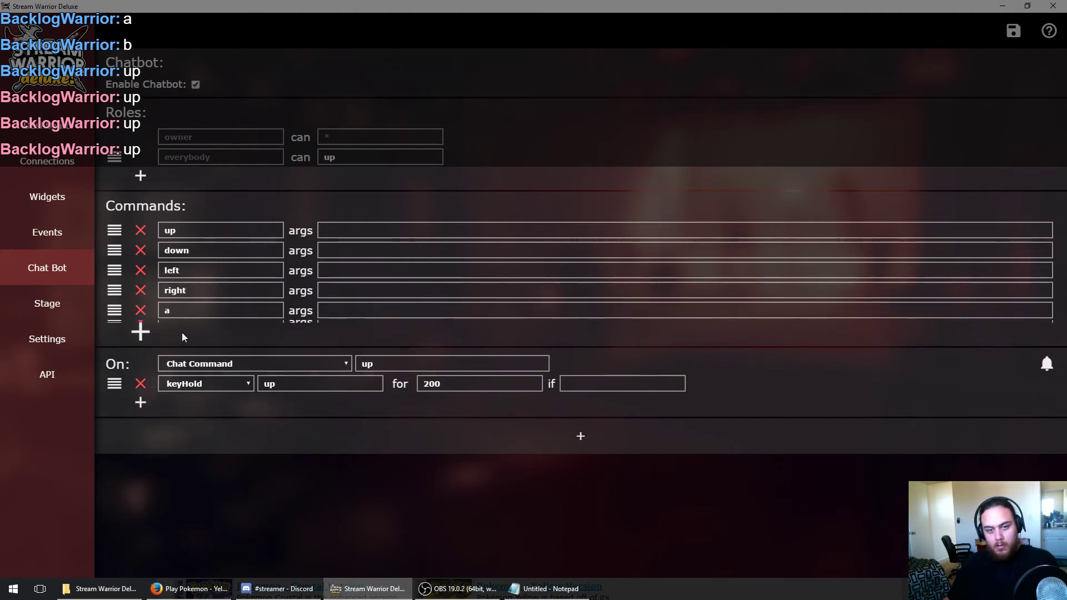
type("b")
left_click(140, 348)
type("start")
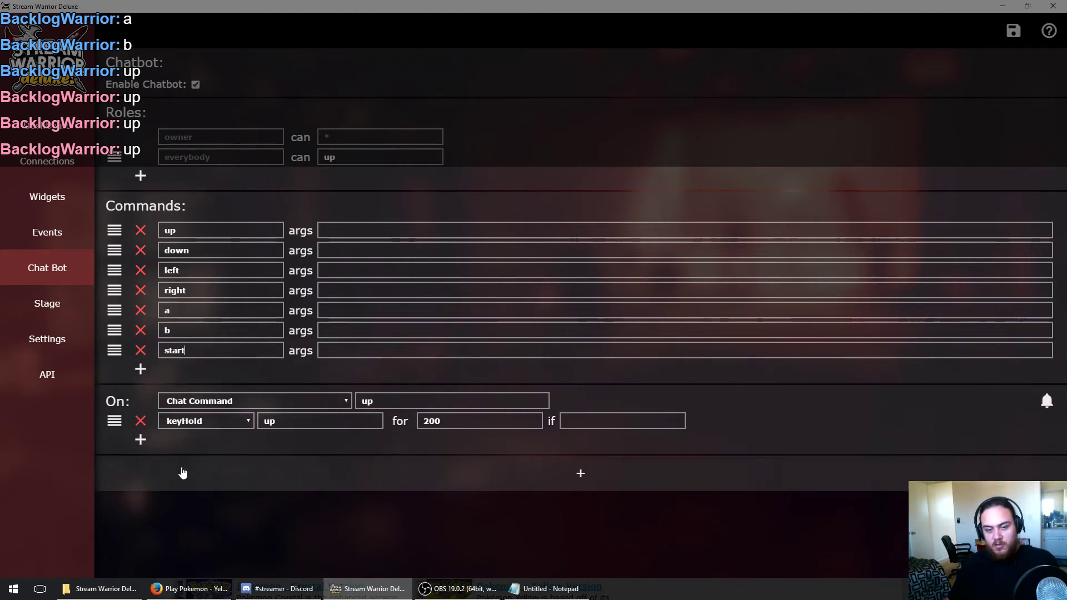
- Add a down chat-command event that holds the down key for 200
left_click(155, 483)
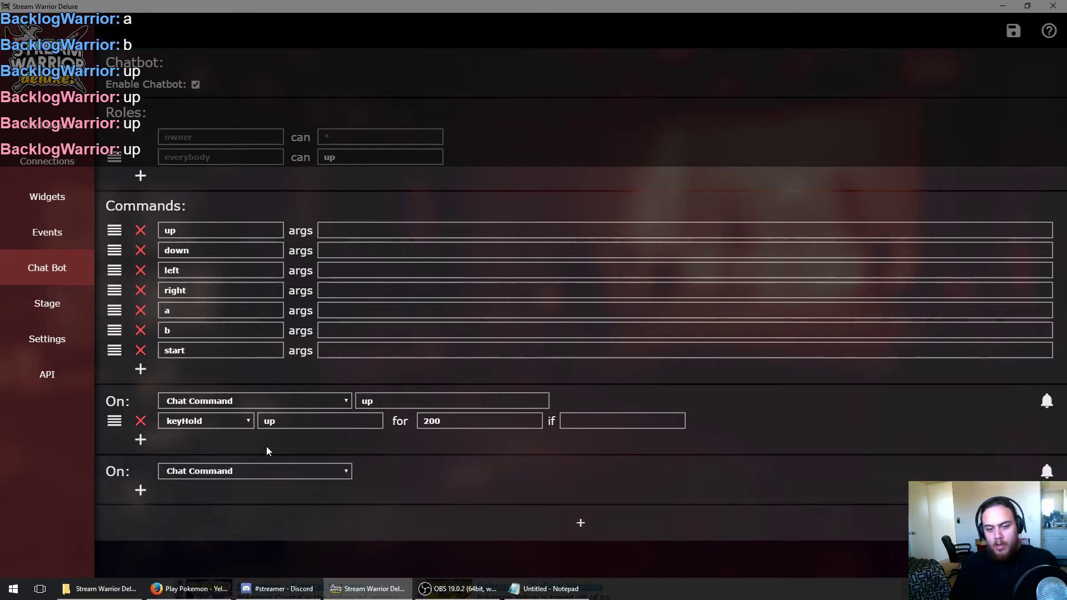
left_click(426, 471)
type("down")
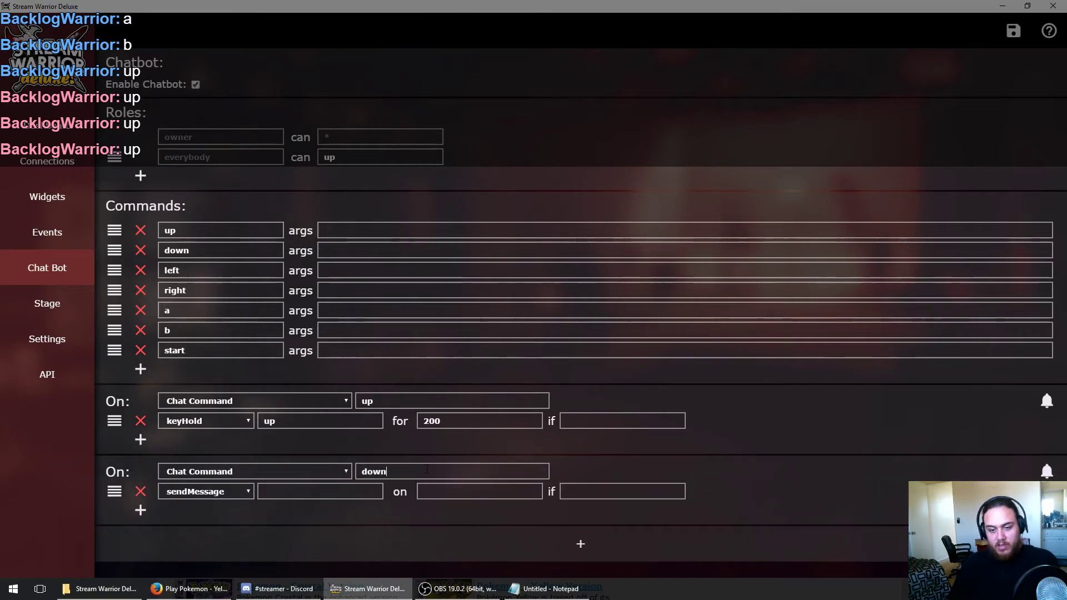
left_click(226, 492)
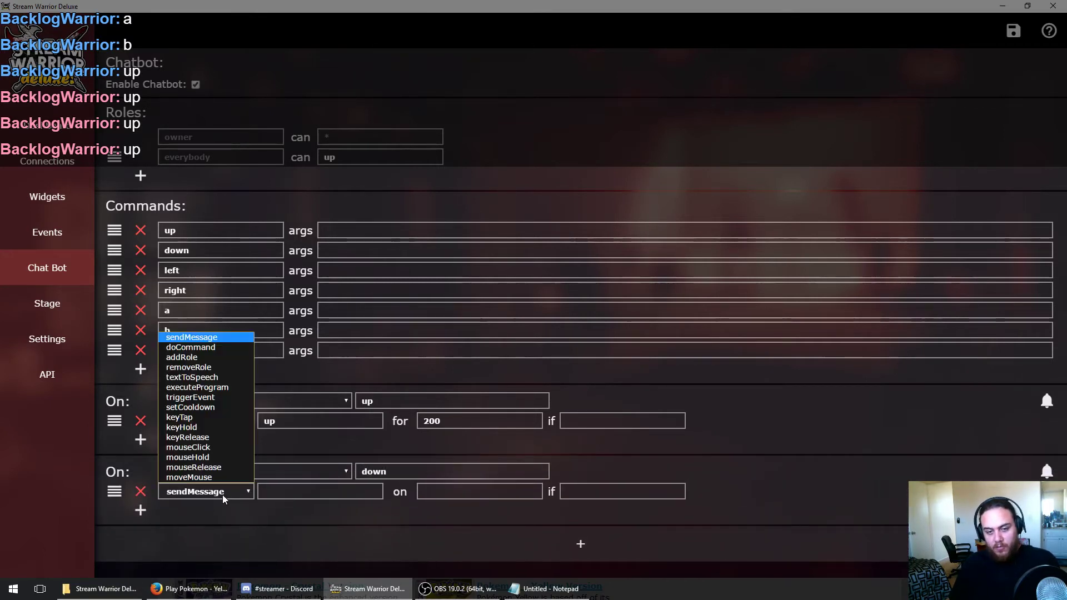
left_click(207, 418)
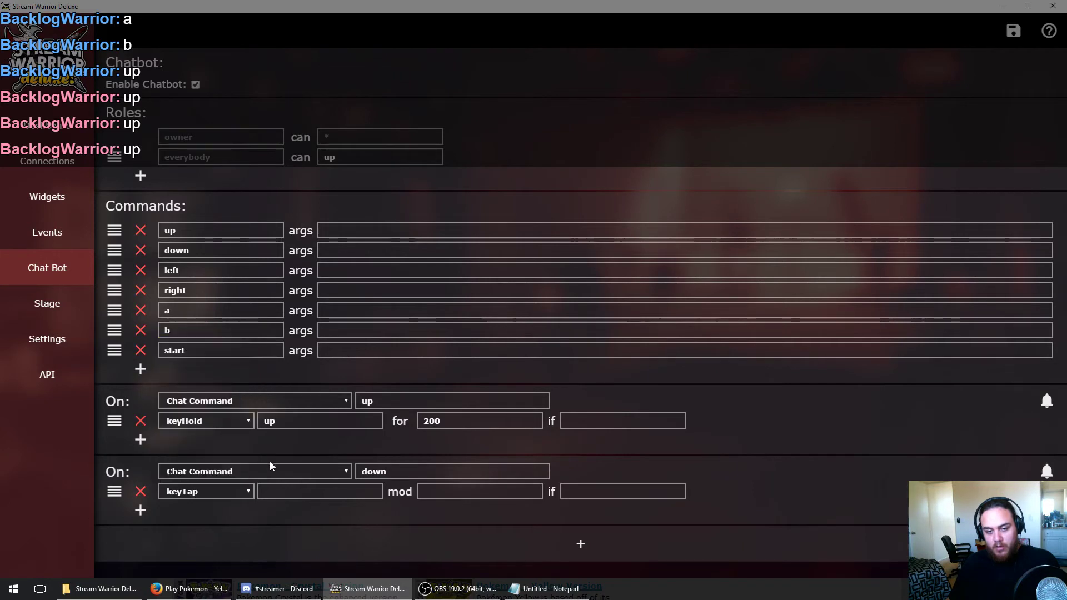
left_click(335, 482)
type("down")
key("Tab")
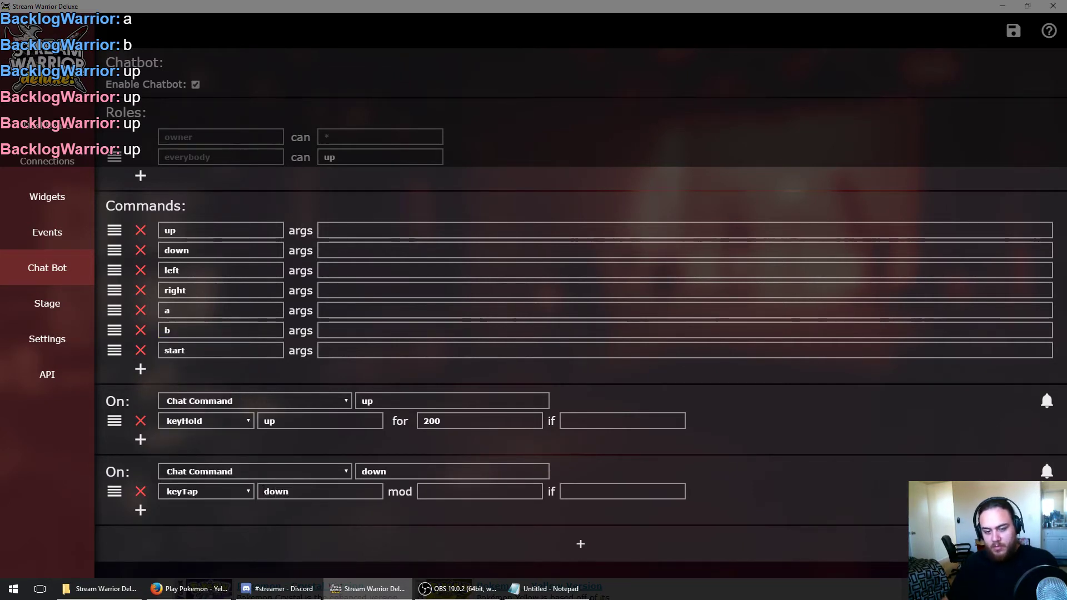
left_click(224, 492)
left_click(214, 429)
left_click(468, 492)
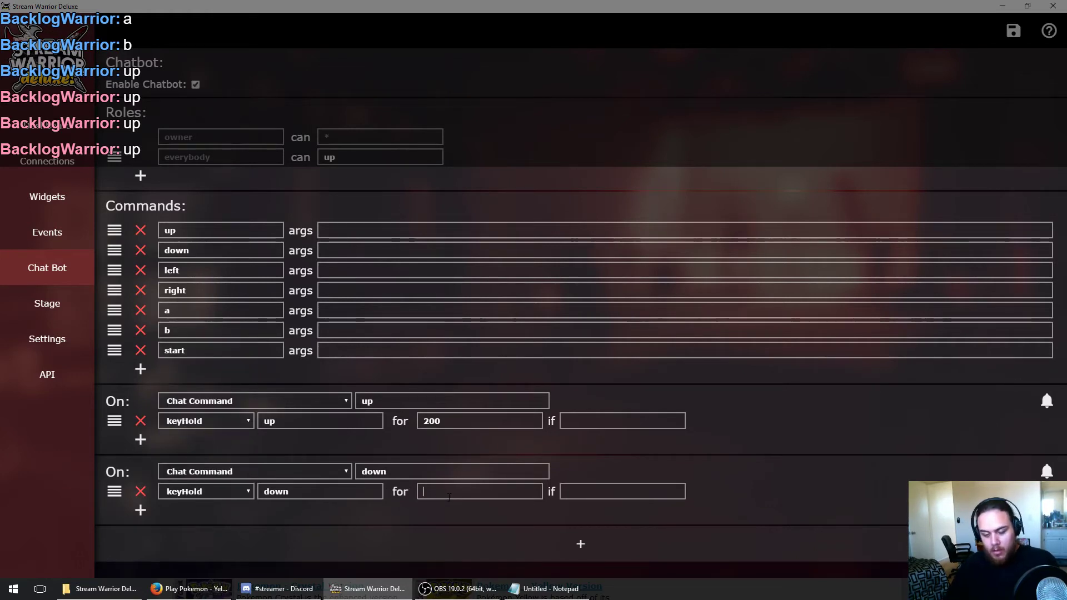
type("200")
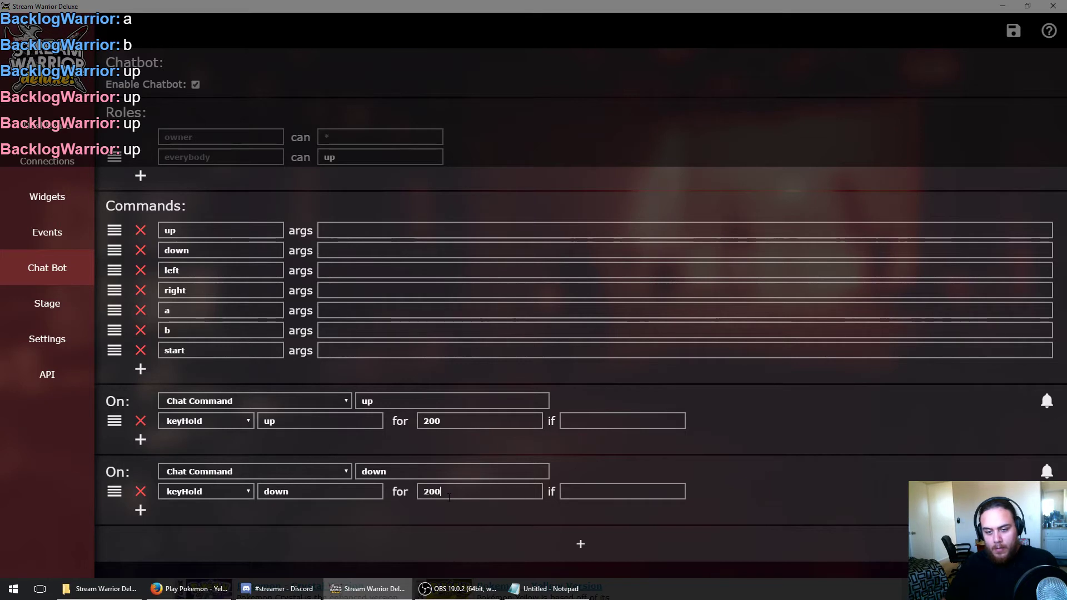
- Add a left chat-command event that holds the left key for 200
left_click(261, 538)
scroll(334, 500, "down", 1)
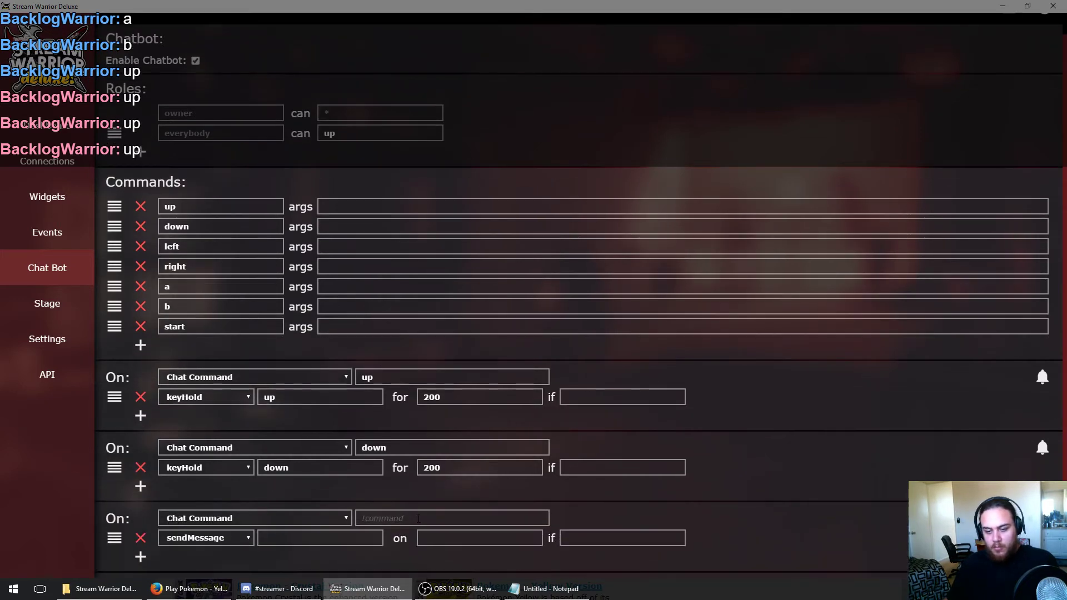
left_click(418, 518)
type("left")
left_click(194, 551)
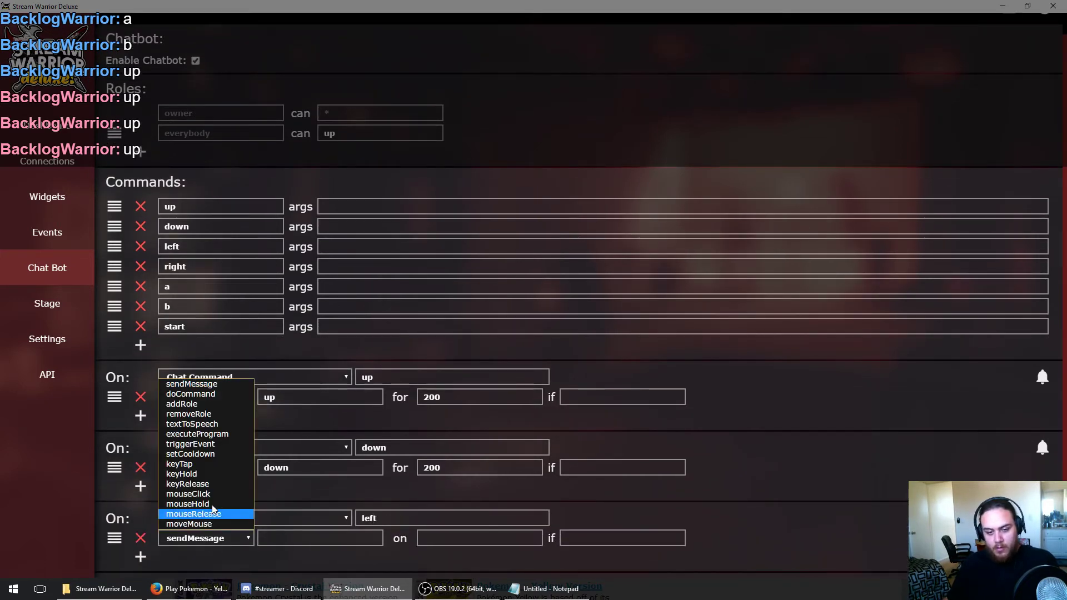
left_click(219, 478)
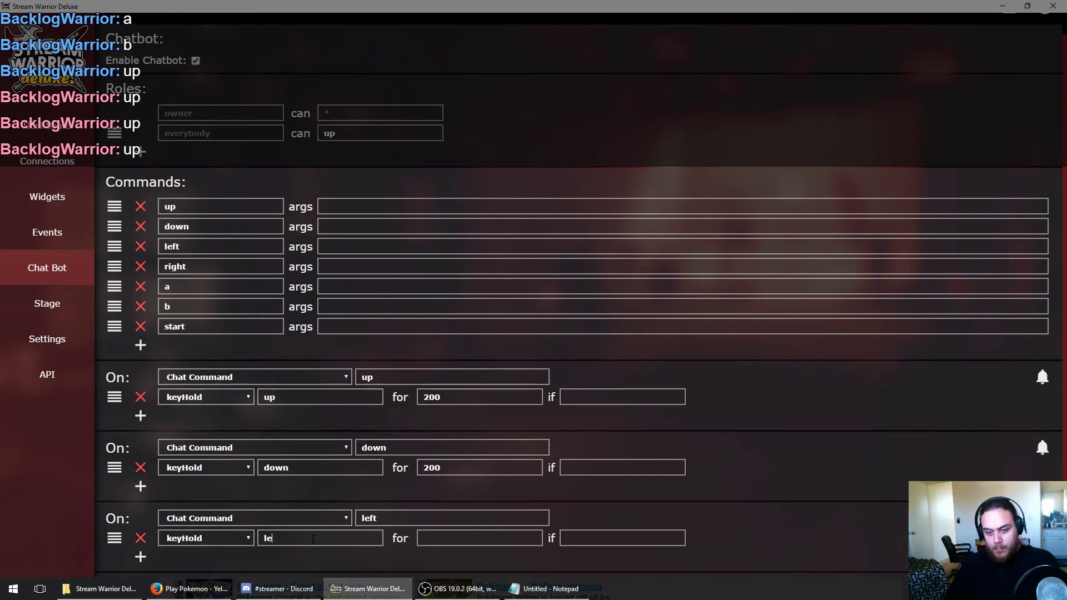
left_click(312, 539)
type("left")
key("Tab")
type("200")
scroll(316, 540, "down", 1)
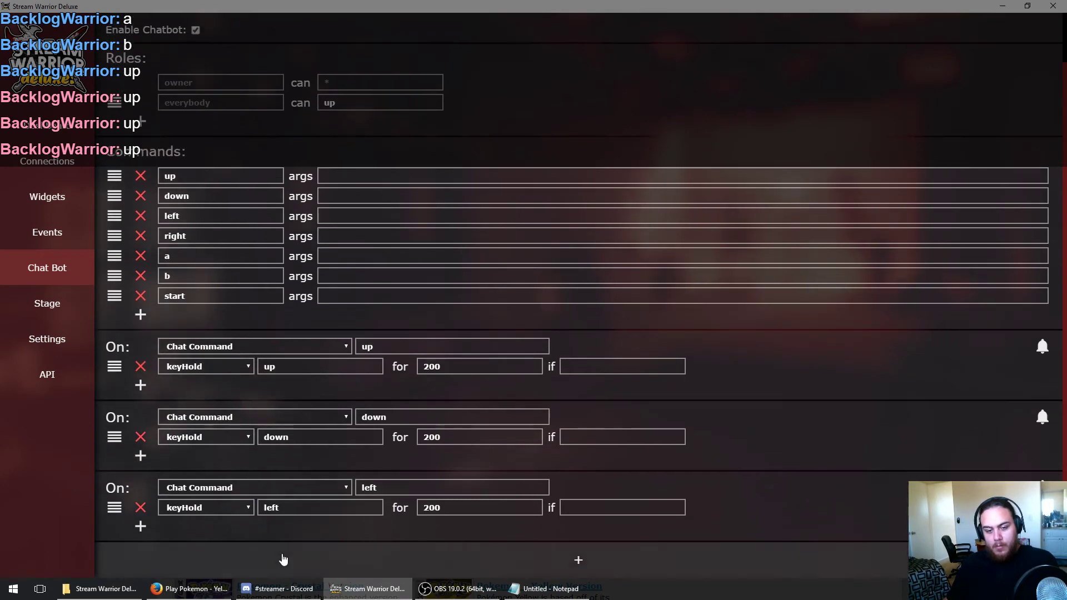
- Add a right chat-command event that holds the right key for 200
left_click(281, 561)
scroll(282, 562, "down", 1)
left_click(431, 510)
type("right")
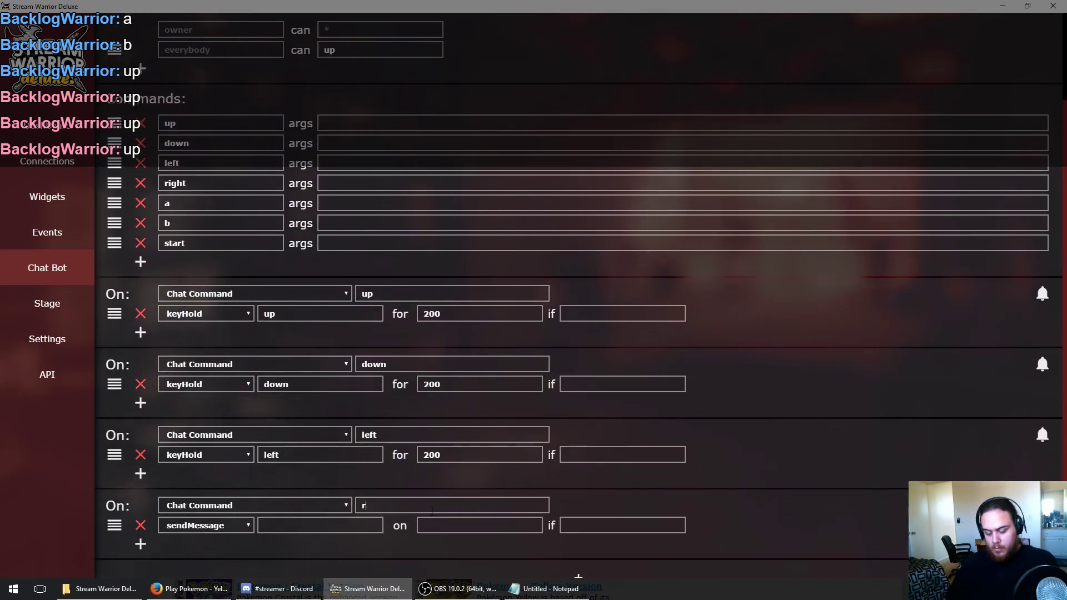
left_click(238, 527)
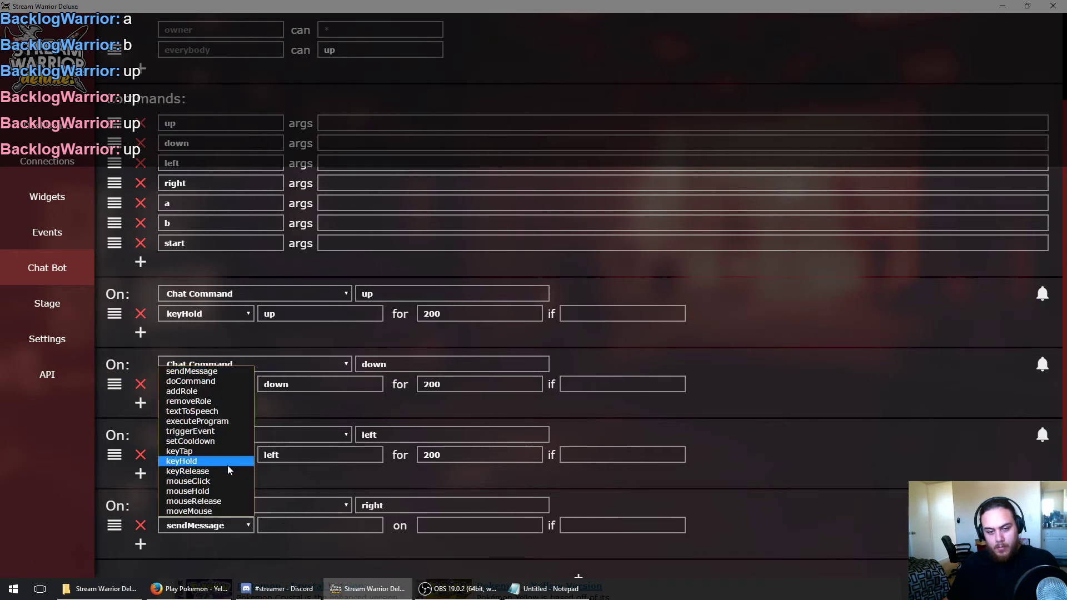
left_click(200, 459)
type("right")
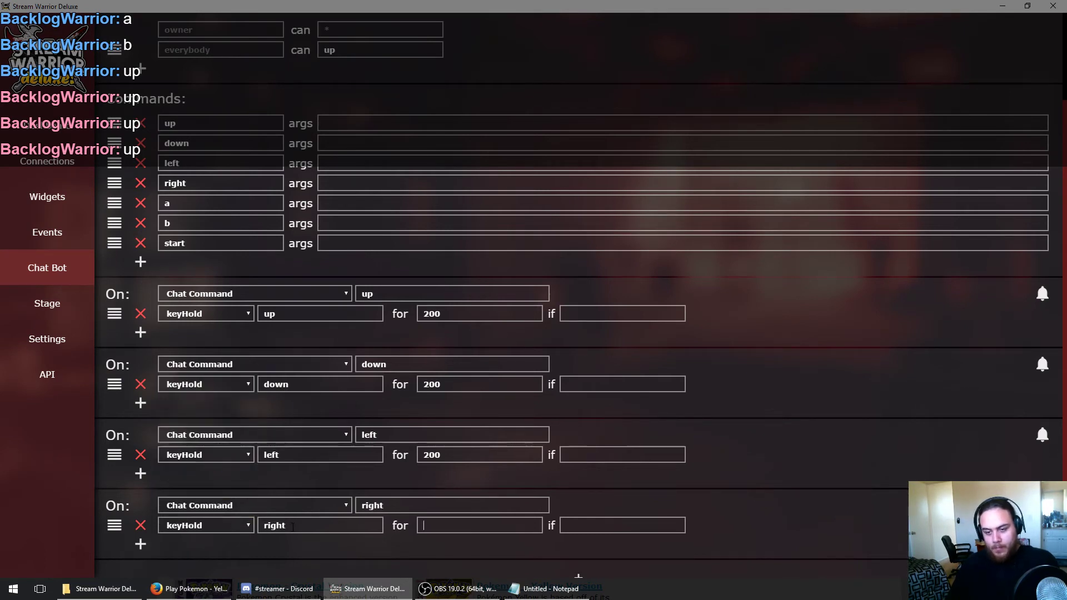
key("Tab")
type("200")
scroll(279, 535, "down", 1)
- Add an a chat-command event that holds the a key for 200
left_click(578, 560)
scroll(281, 512, "down", 2)
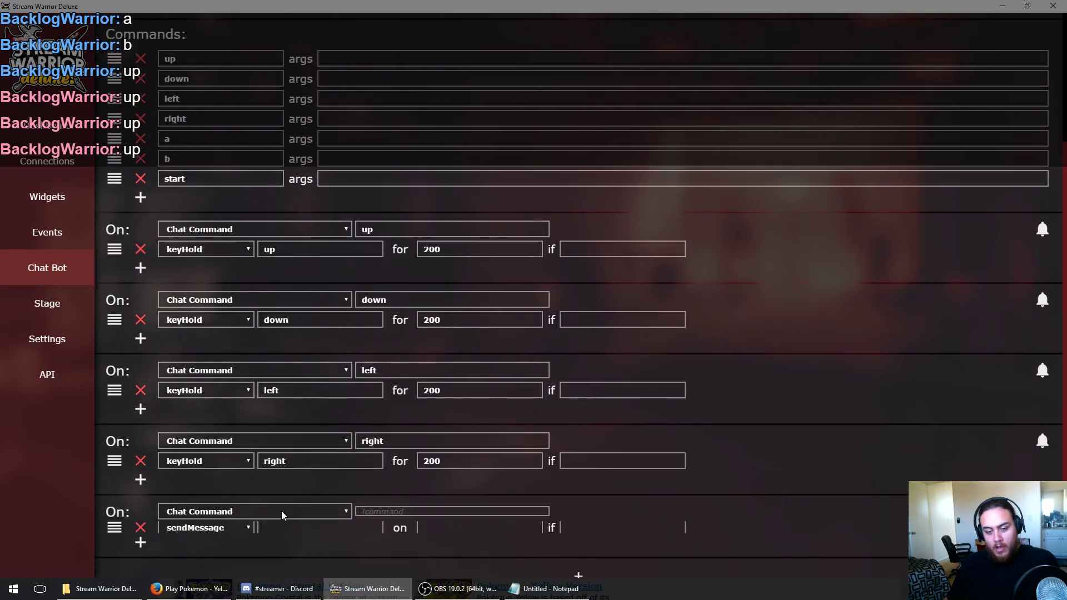
left_click(416, 517)
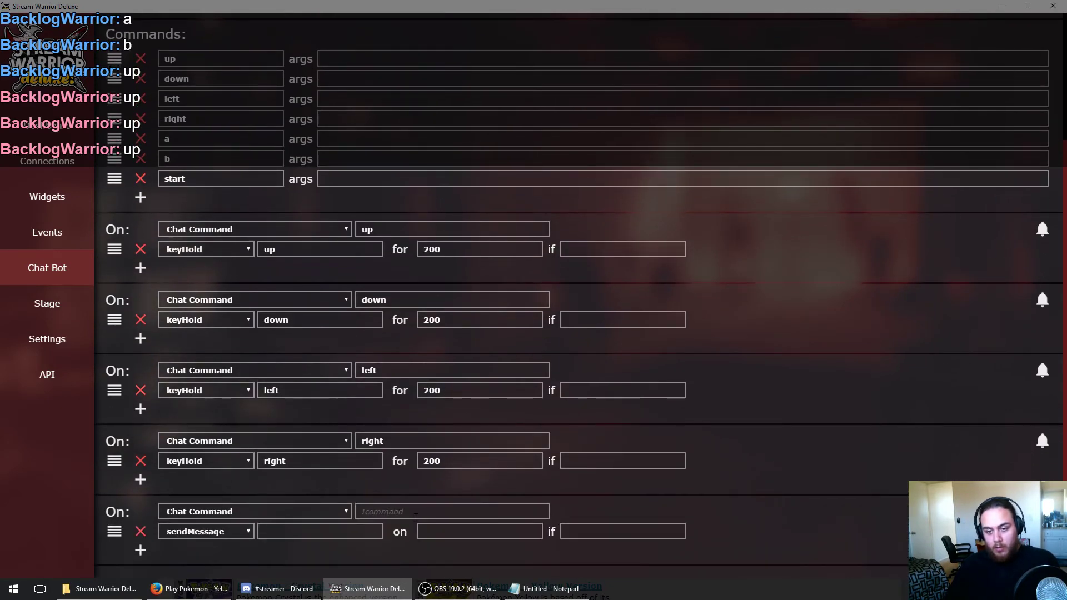
type("a")
scroll(235, 508, "down", 1)
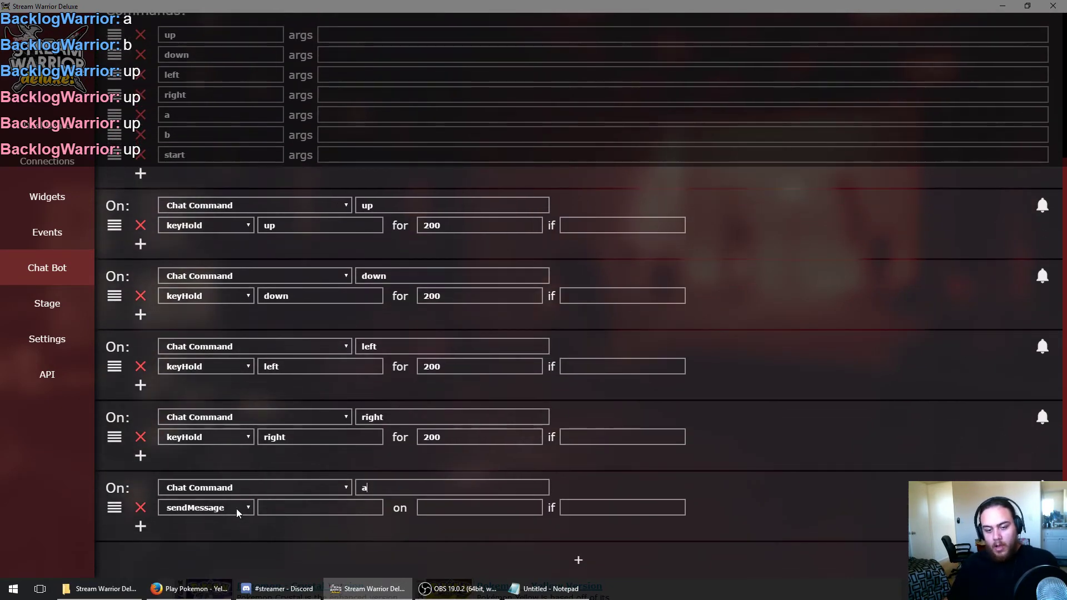
left_click(236, 508)
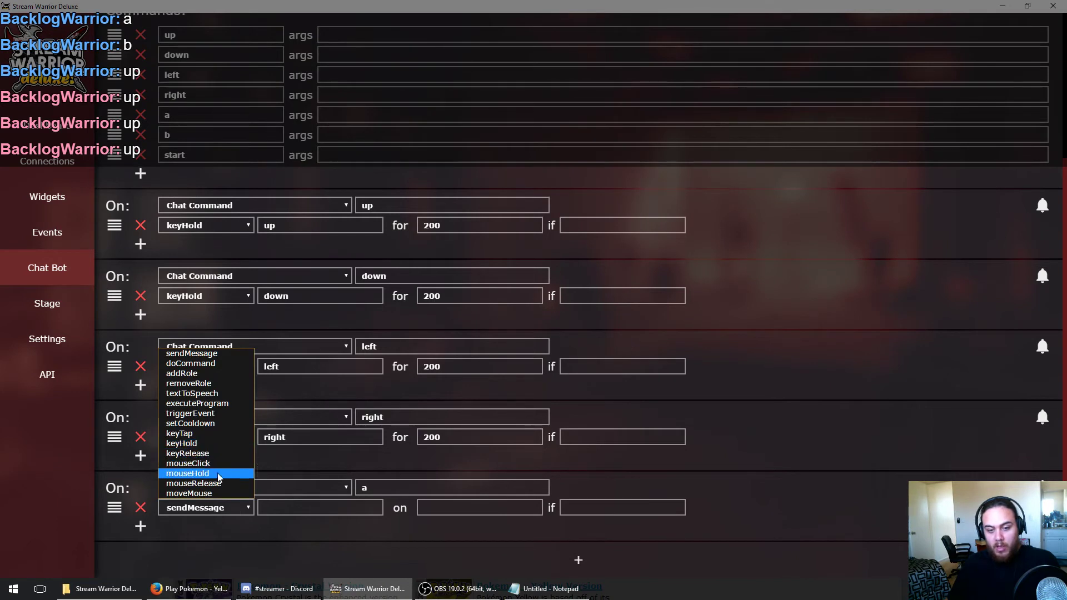
left_click(212, 445)
left_click(321, 507)
type("a")
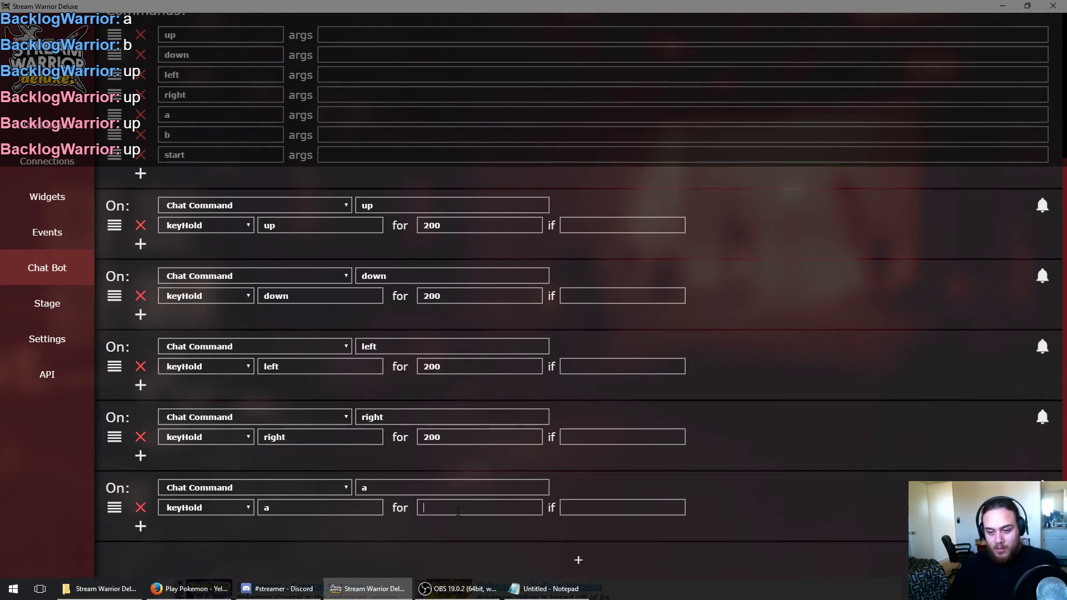
type("200")
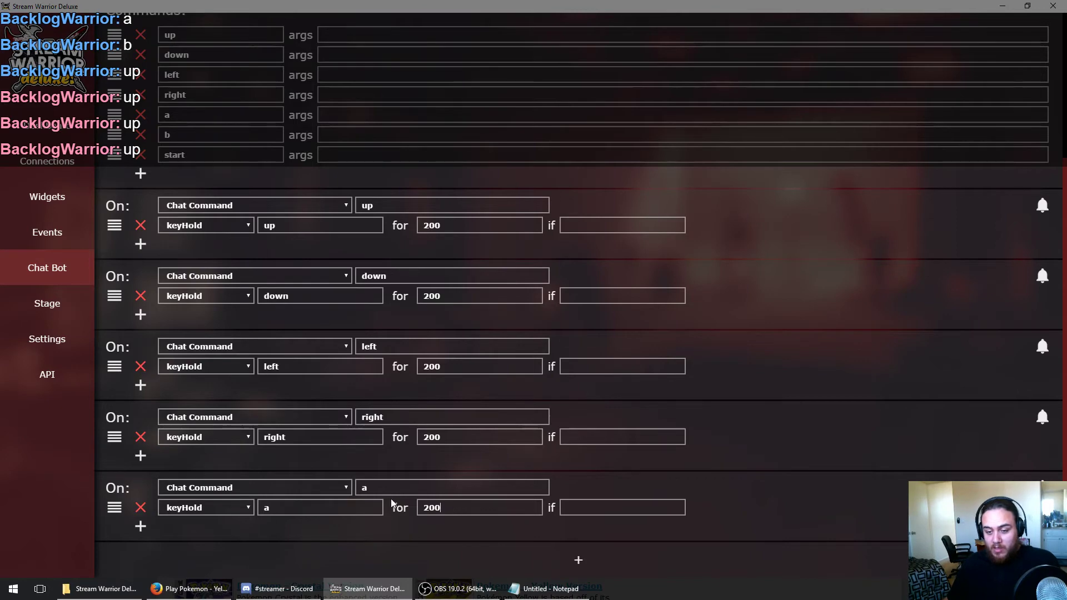
- Add a b chat-command event that holds the b key for 200
left_click(316, 555)
scroll(281, 495, "down", 1)
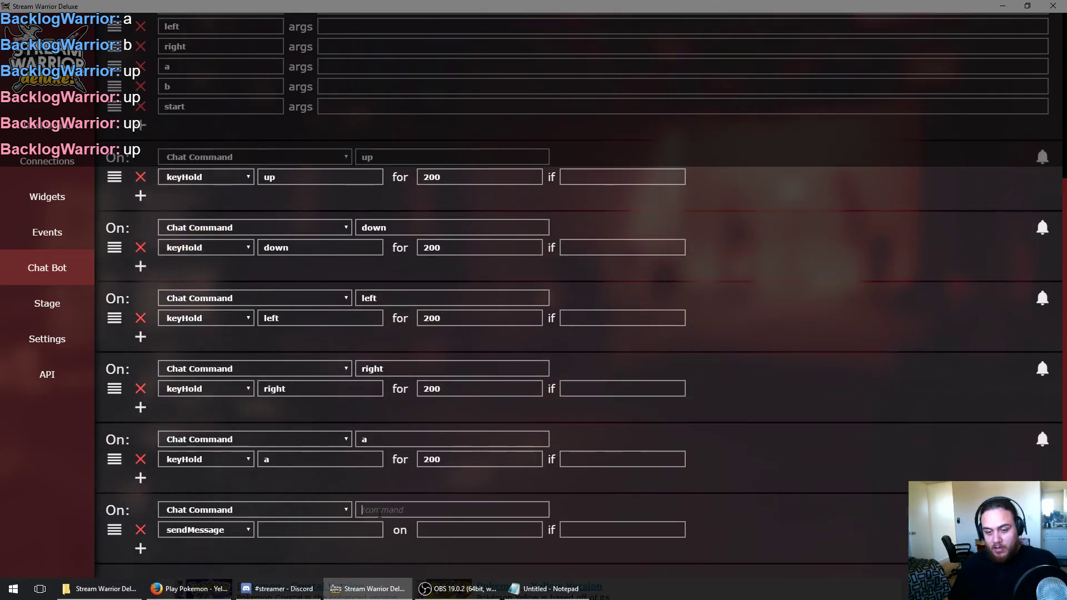
type("b")
scroll(294, 500, "down", 1)
left_click(222, 508)
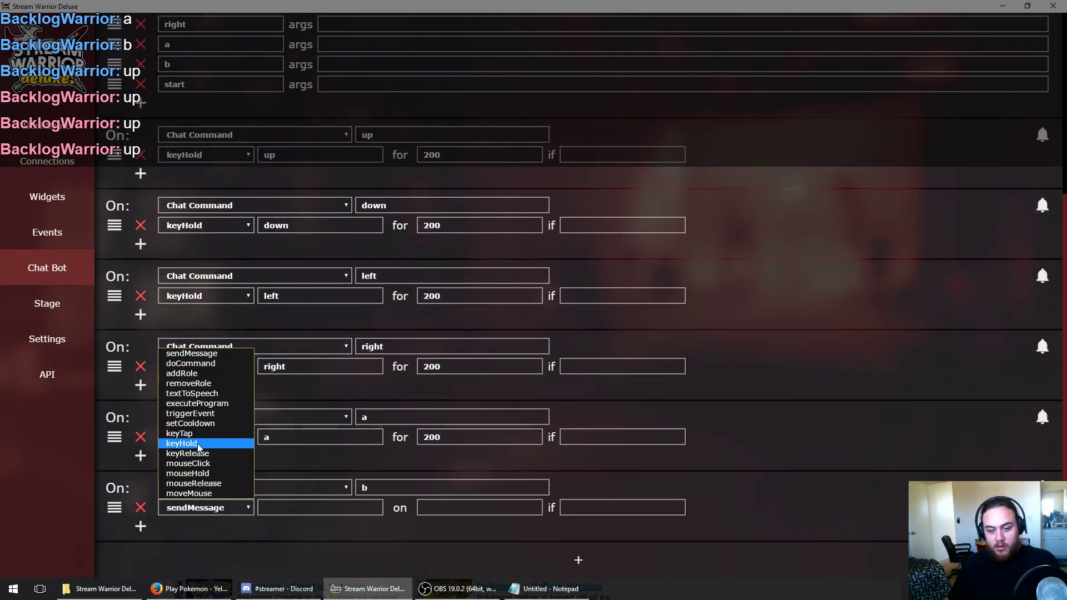
left_click(198, 443)
left_click(340, 508)
type("b")
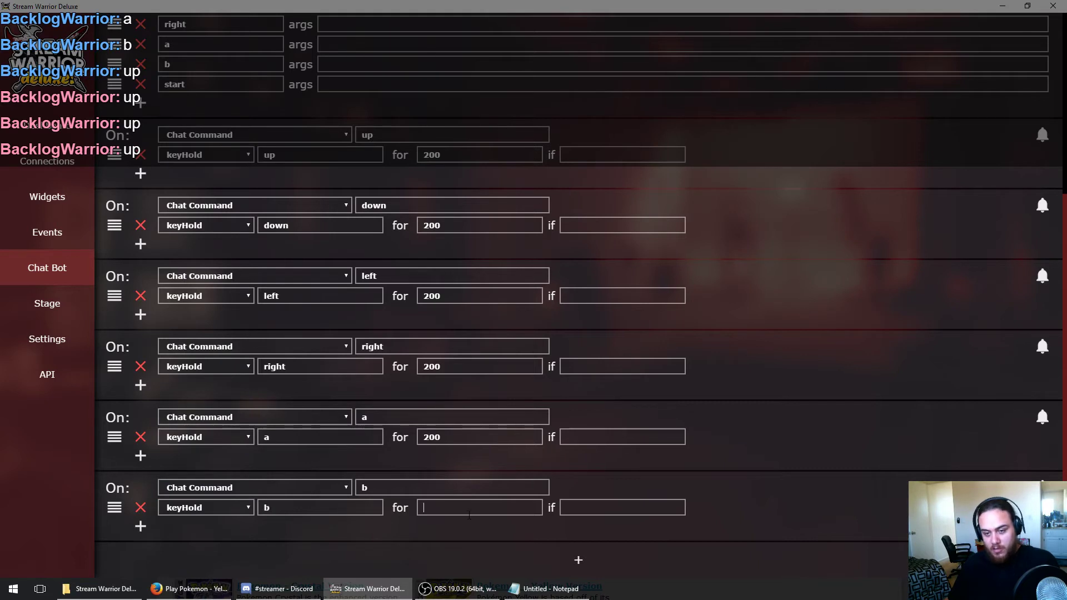
type("200")
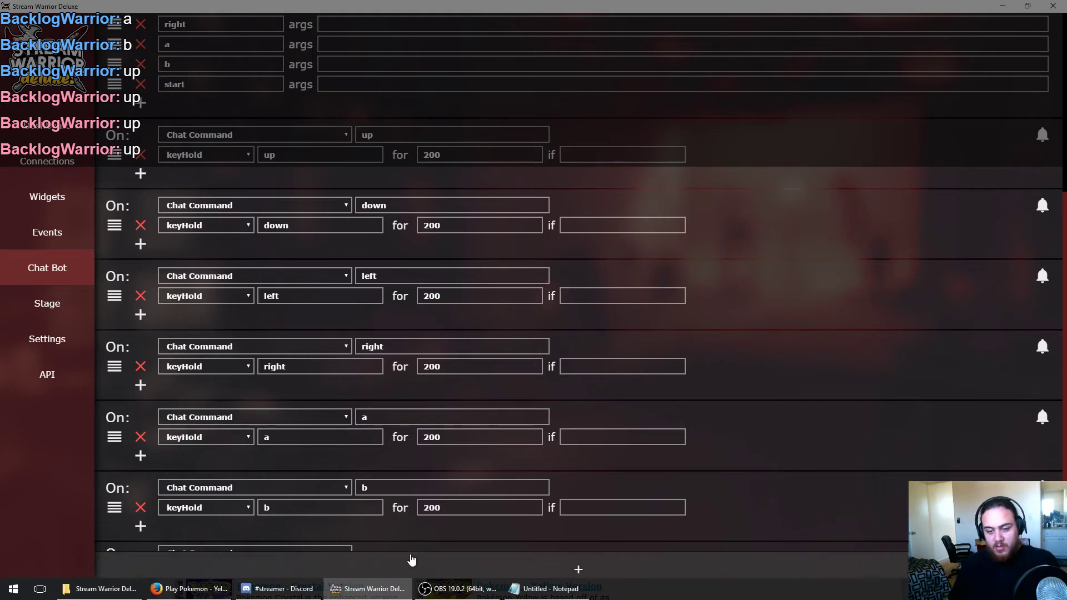
- Add a start event using keyHold, leaving its key field cleared
left_click(417, 561)
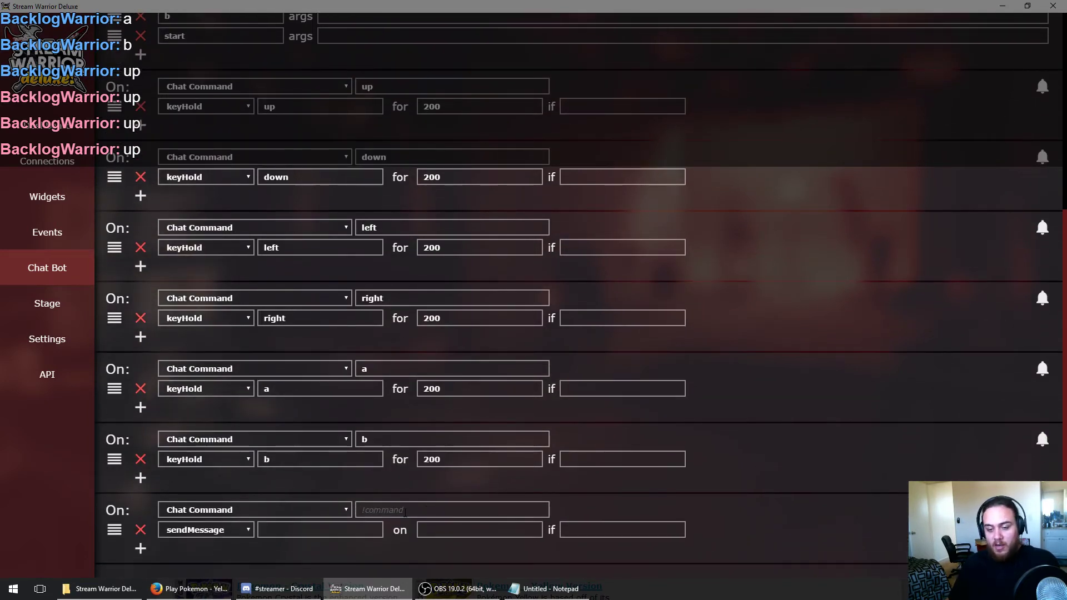
scroll(334, 517, "down", 1)
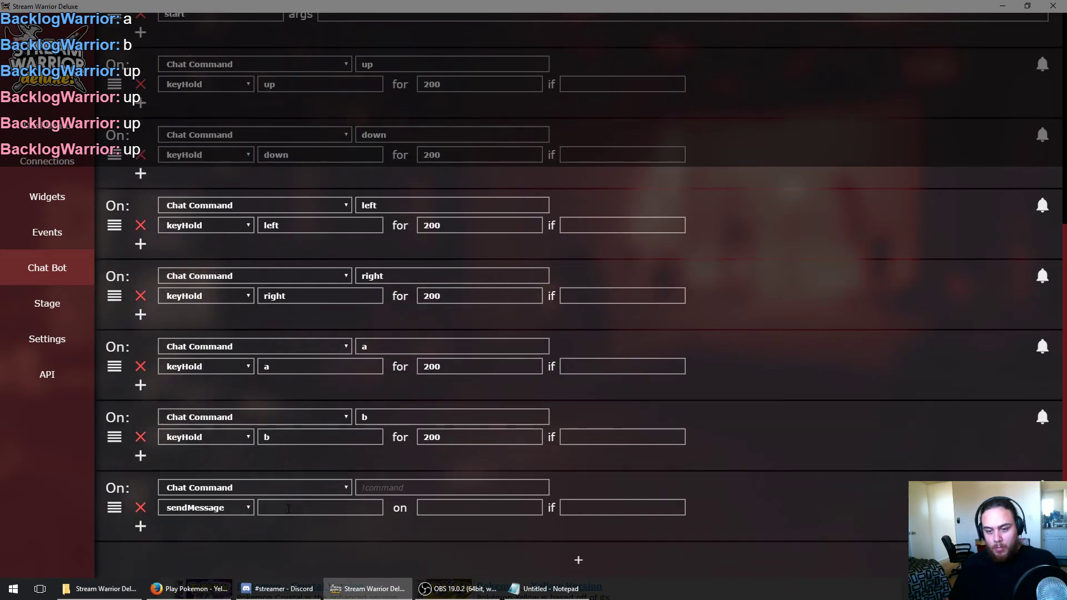
type("start")
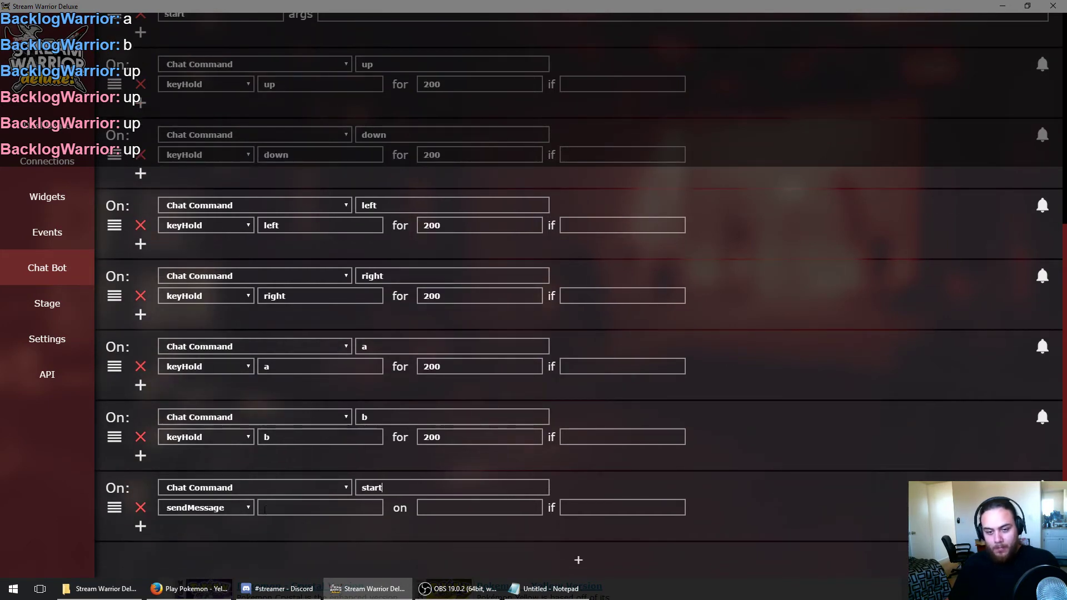
left_click(218, 513)
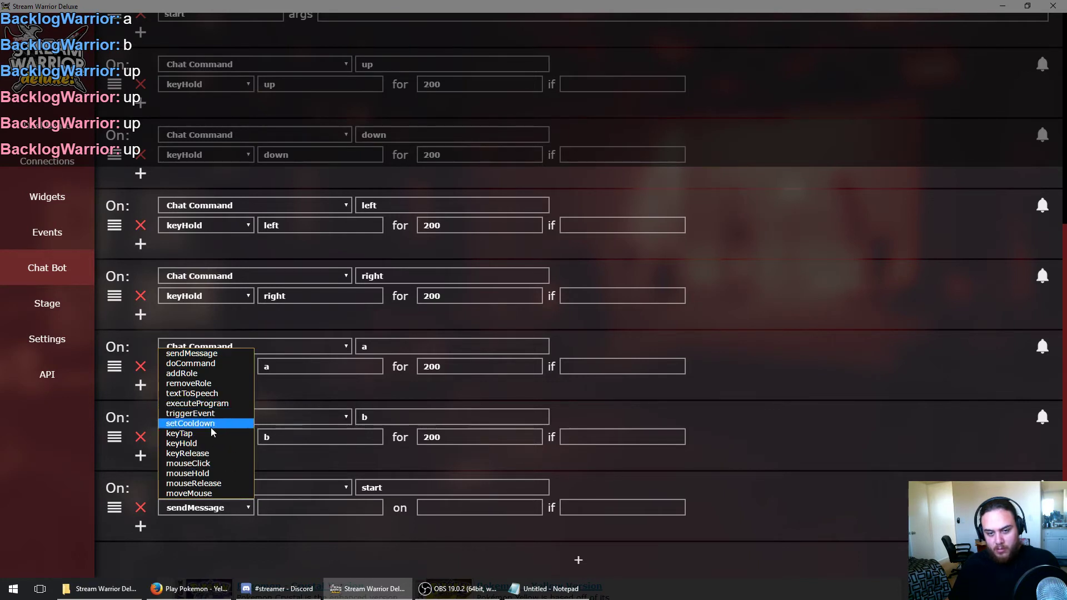
left_click(207, 444)
left_click(338, 513)
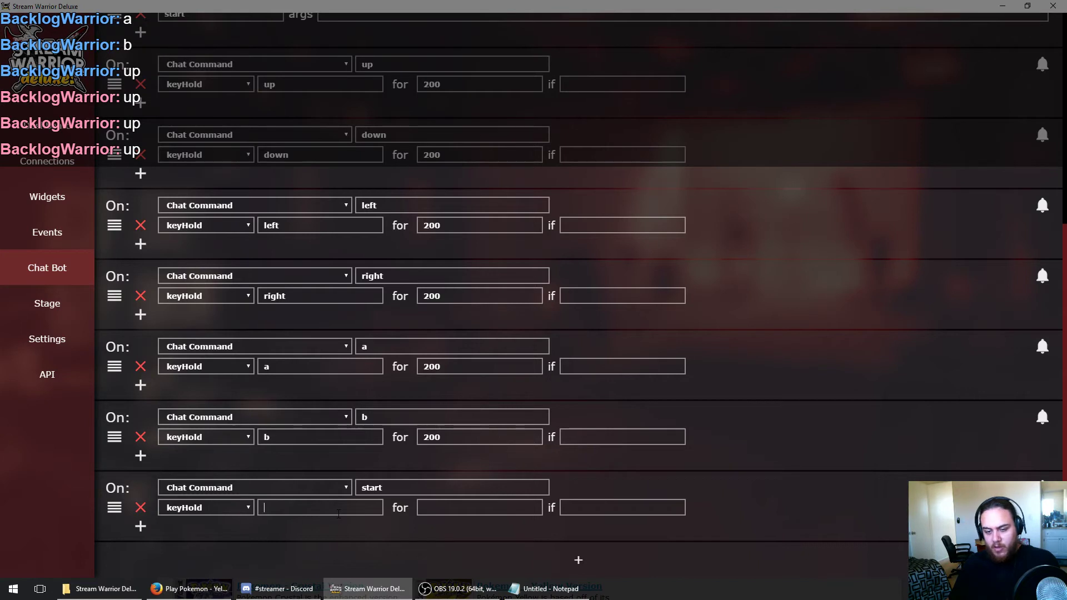
type("r")
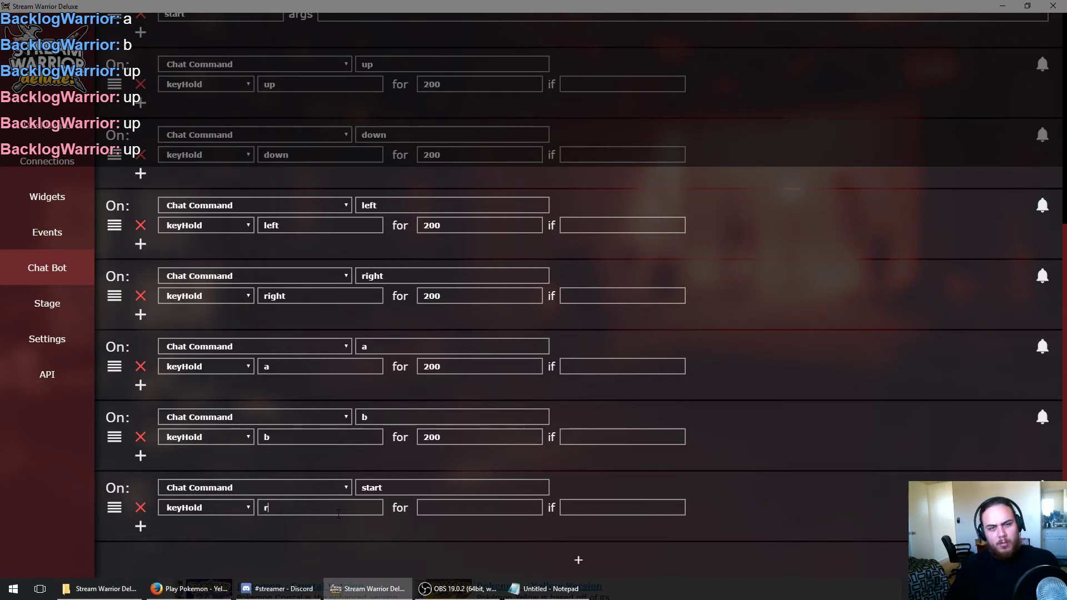
type("shift")
key("ctrl+a")
key("BackSpace")
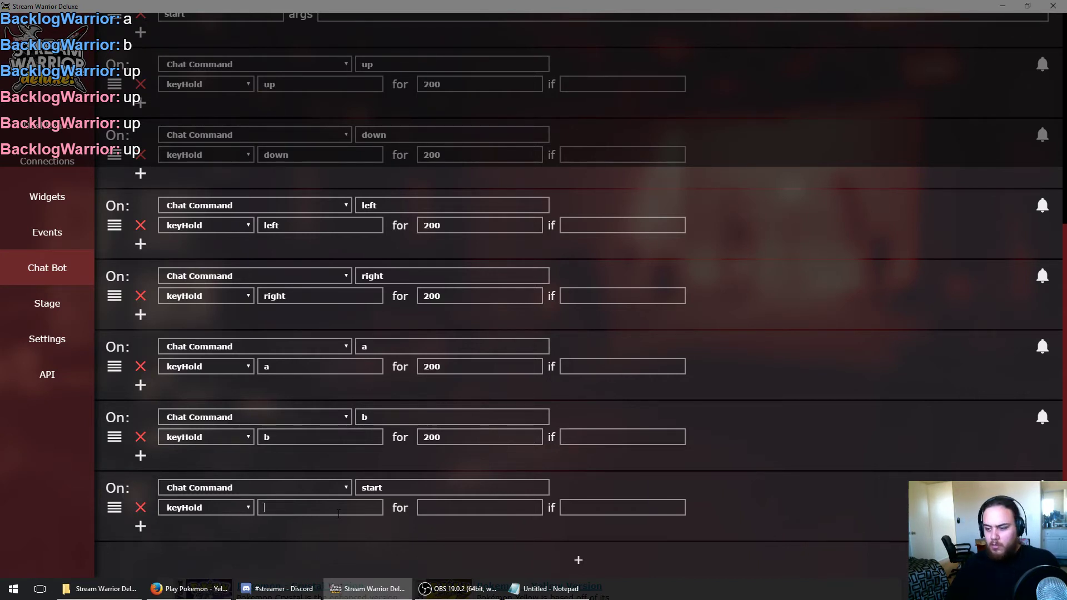
- Find the keyHold key description in the help's GLOSSARY: Actions section
mouse_move(215, 590)
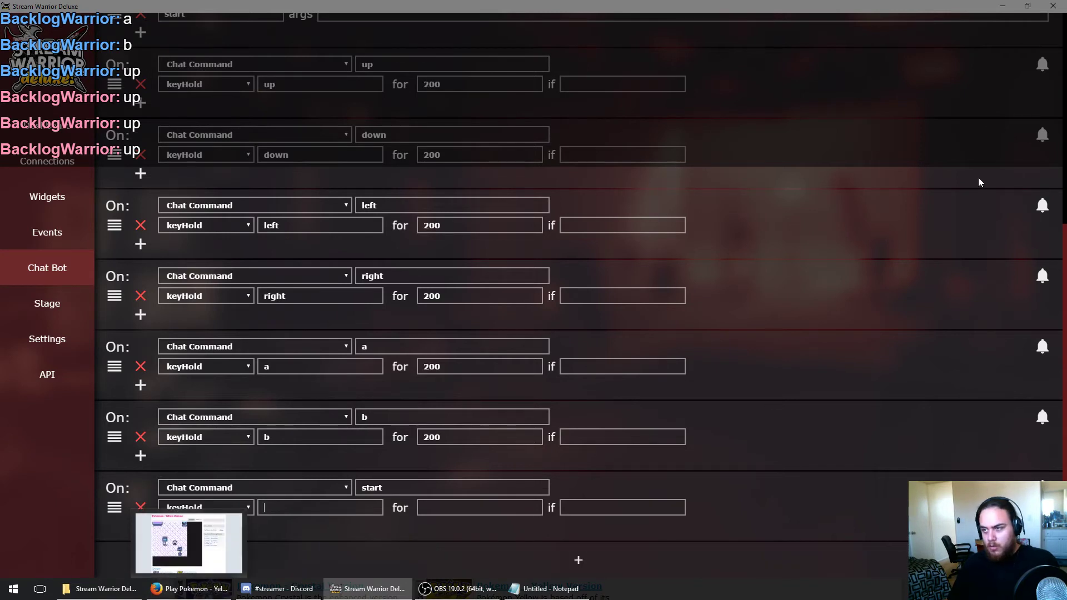
scroll(976, 178, "up", 6)
left_click(1040, 33)
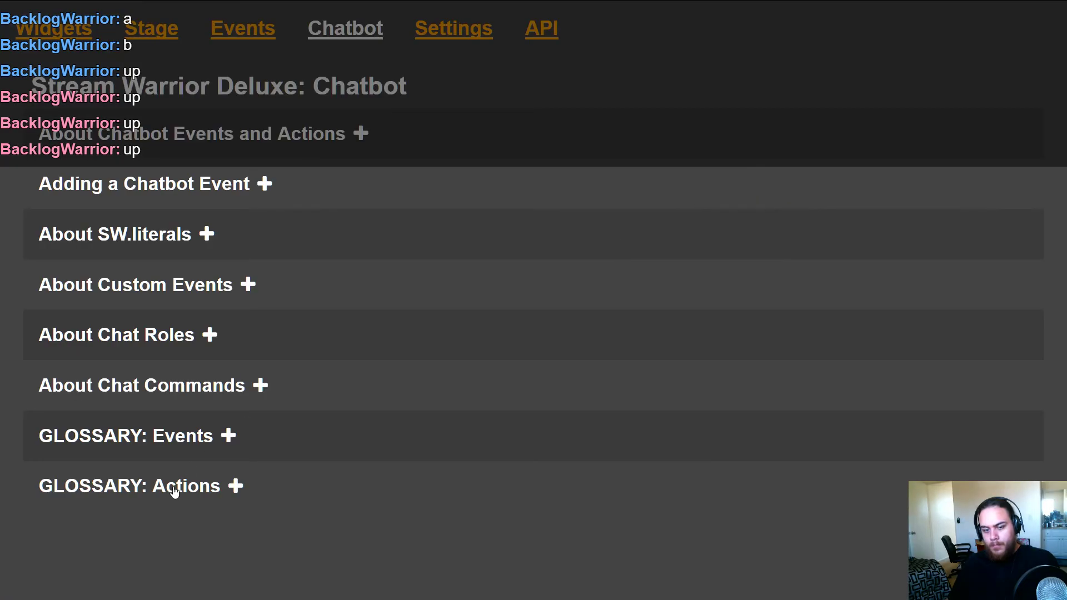
left_click(174, 487)
left_click_drag(1062, 69, 1063, 477)
scroll(1064, 477, "down", 2)
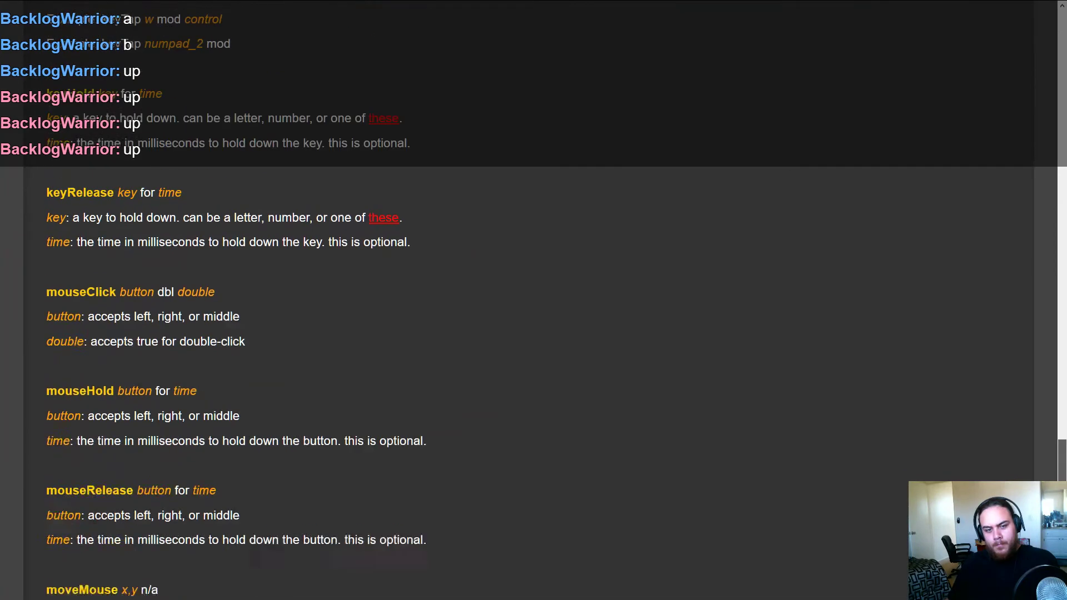
scroll(349, 363, "up", 3)
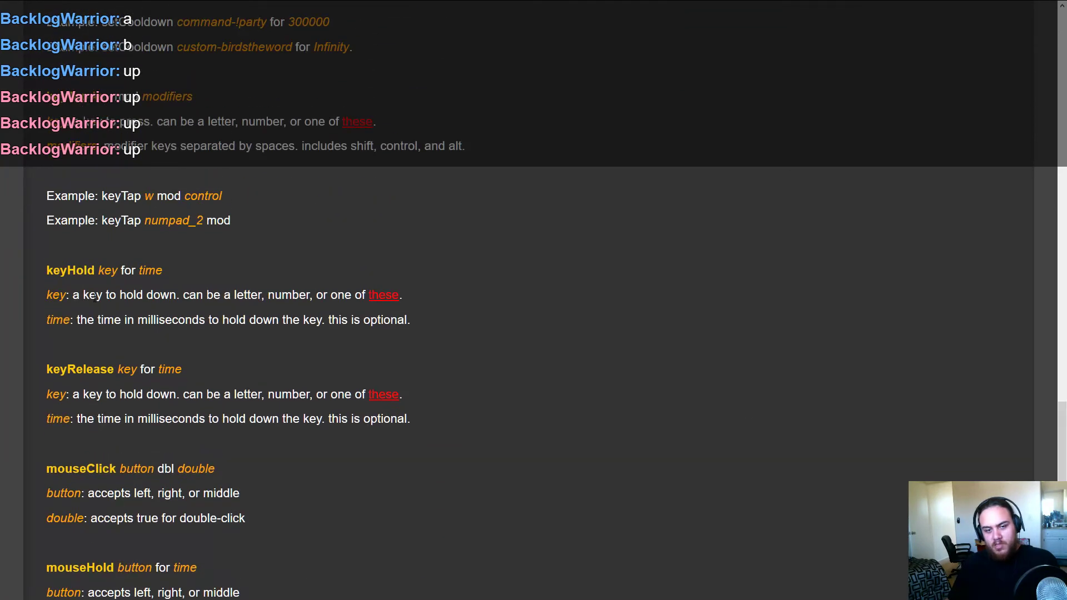
left_click_drag(127, 294, 166, 294)
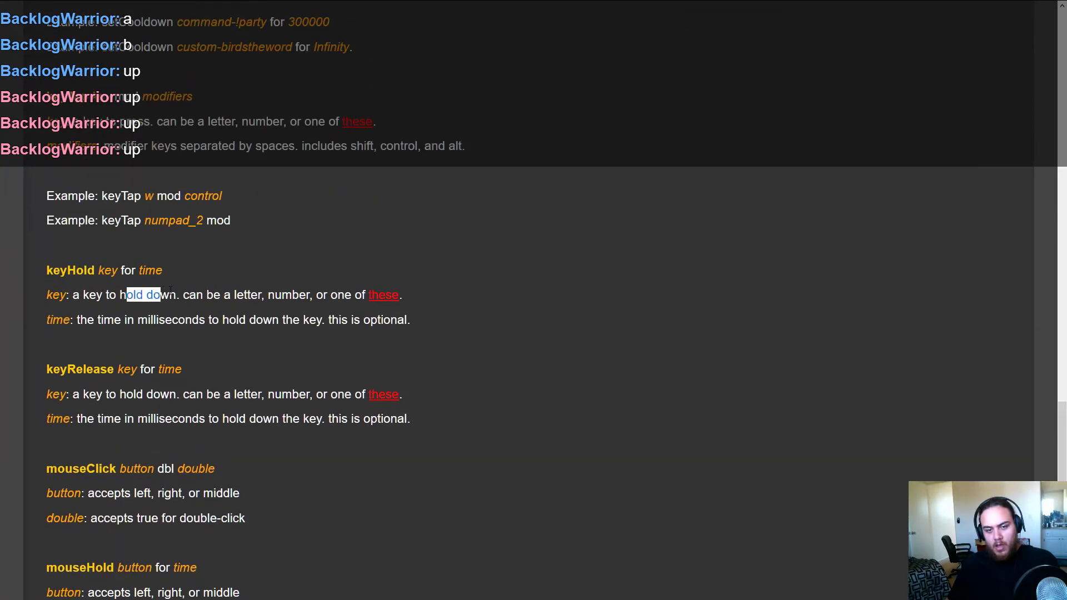
left_click(162, 294)
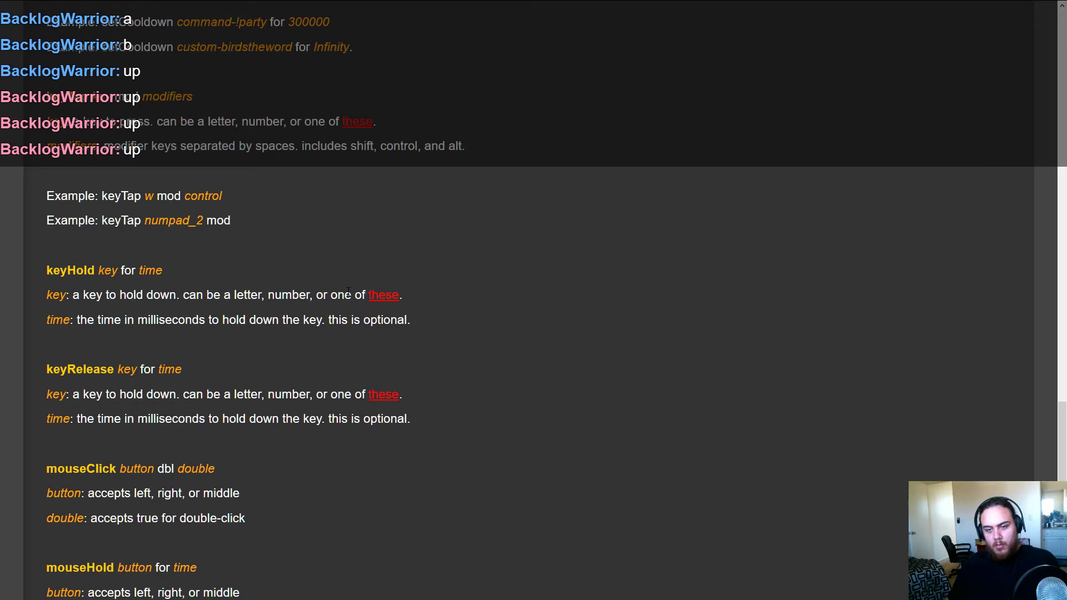
- Open the RobotJS supported keys table and locate right_shift
left_click(381, 297)
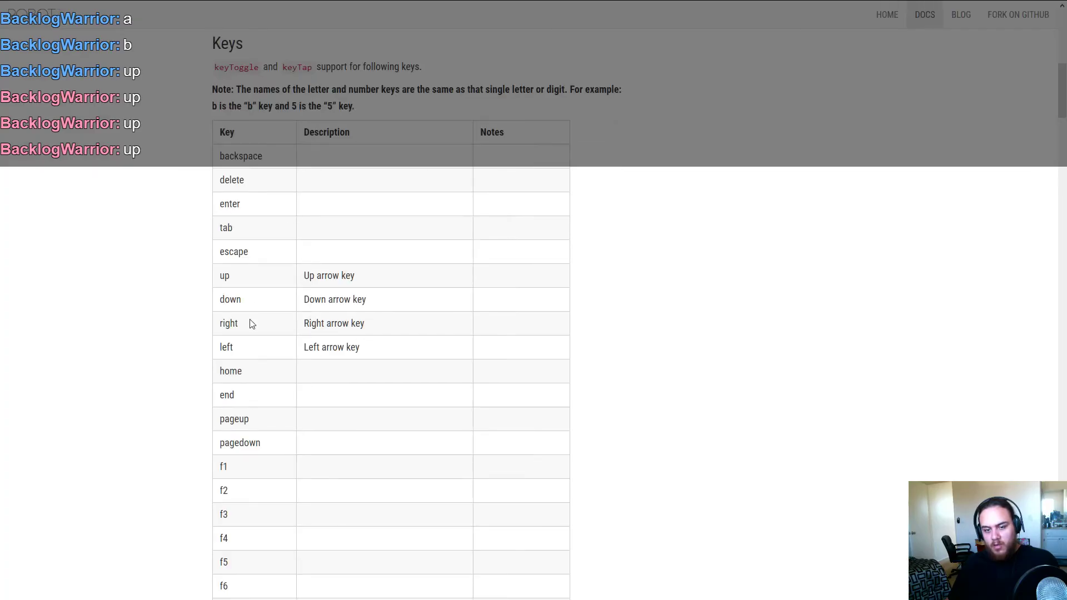
scroll(256, 317, "down", 3)
scroll(267, 200, "down", 3)
scroll(254, 409, "down", 1)
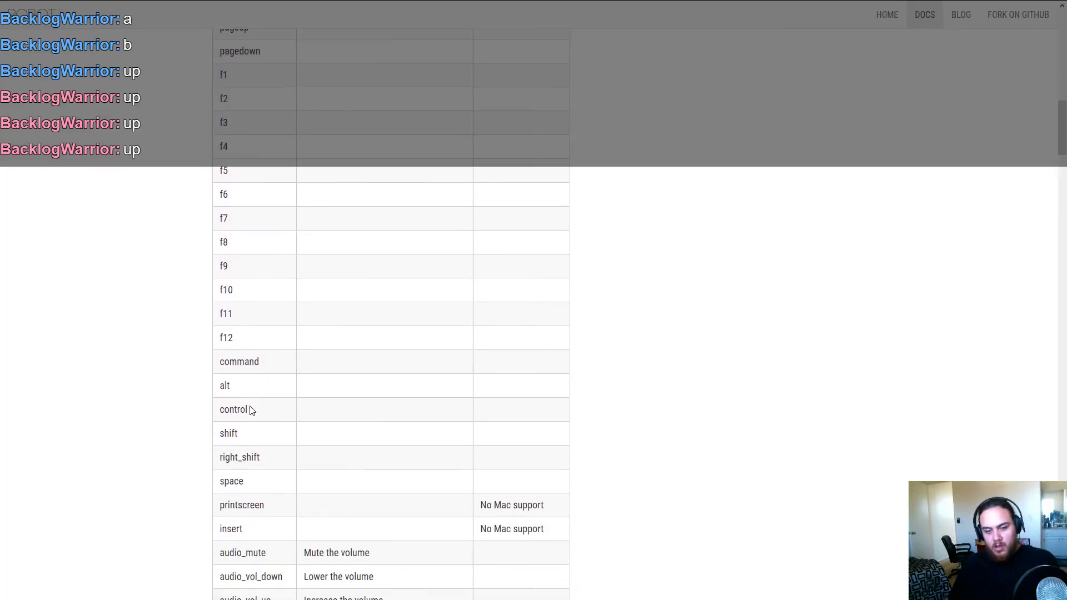
left_click_drag(266, 408, 209, 409)
left_click(237, 401)
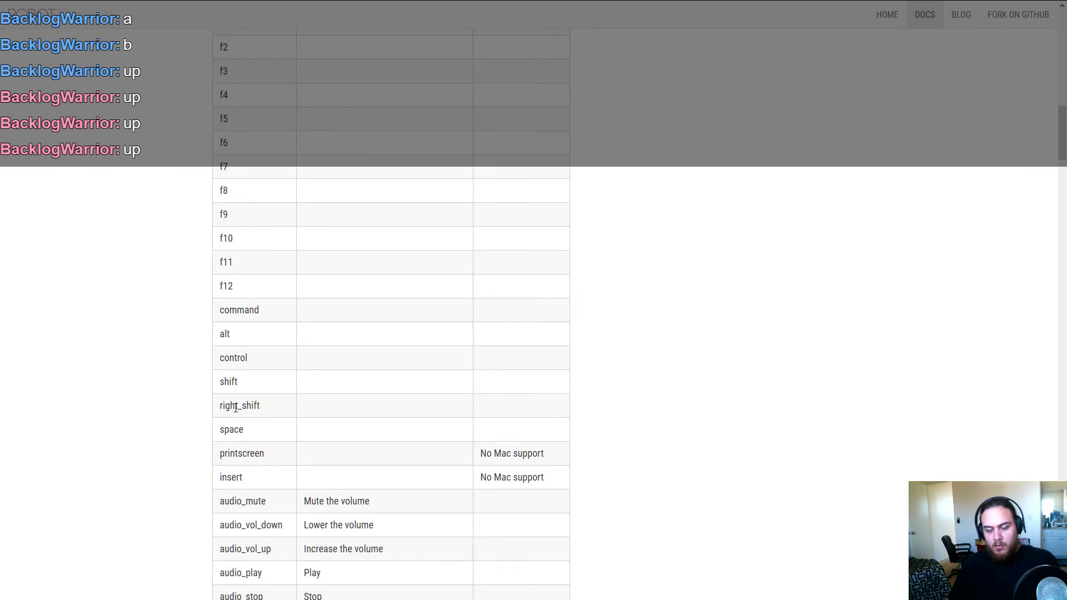
- Make the start event hold right_shift for 200
key("ctrl+w")
key("alt+Tab")
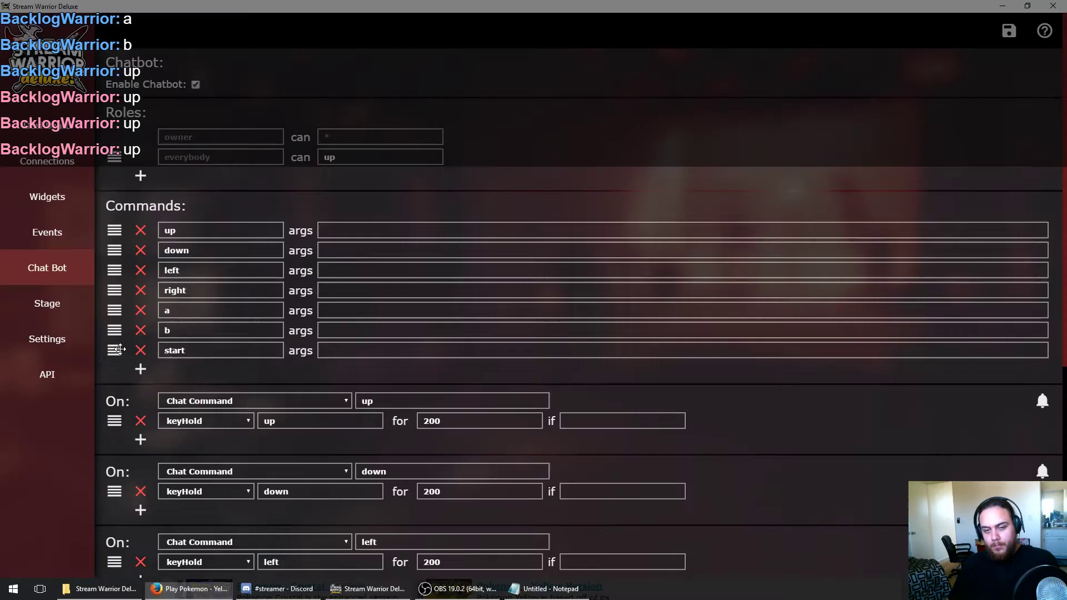
scroll(417, 411, "down", 5)
left_click(317, 507)
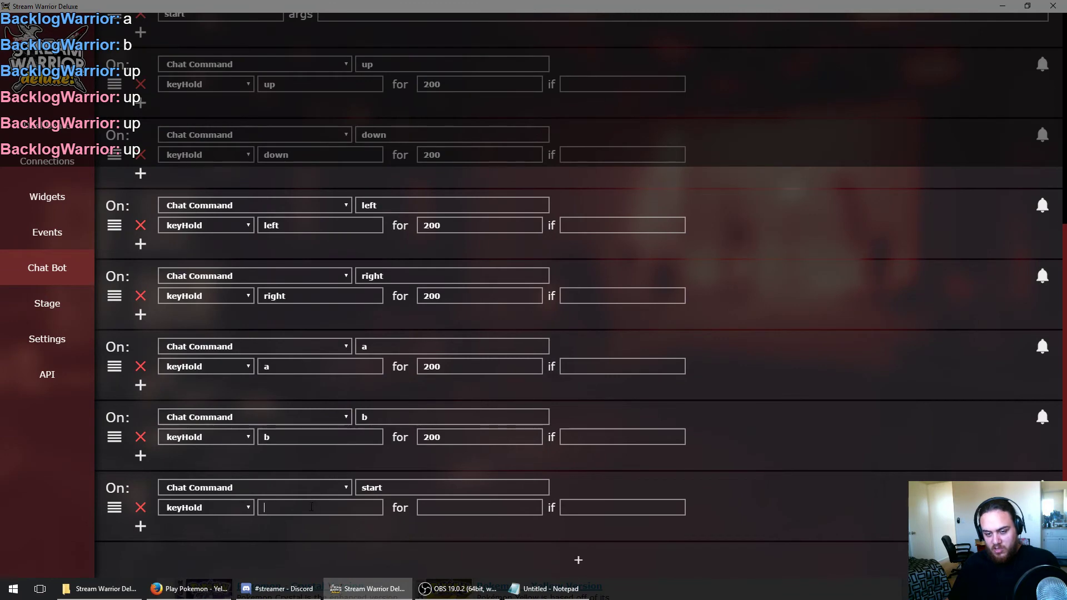
type("right_shift")
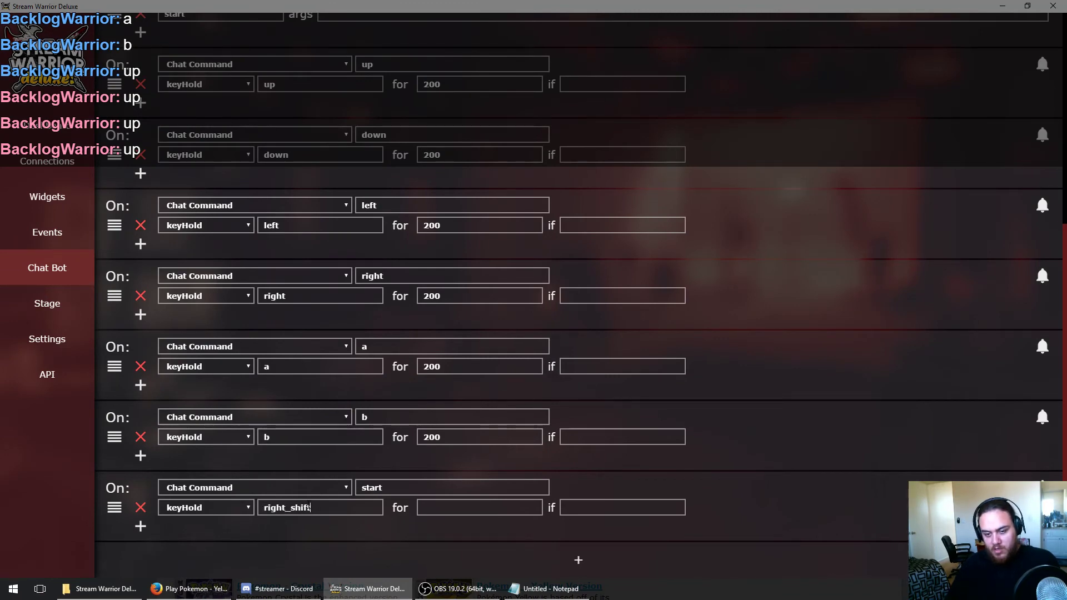
type("200")
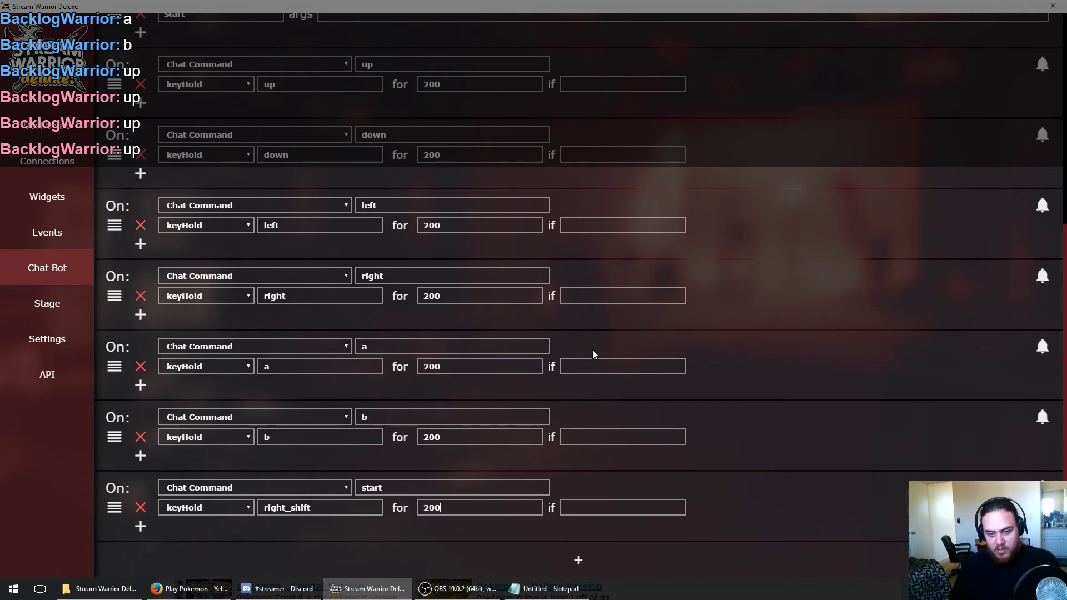
left_click(823, 352)
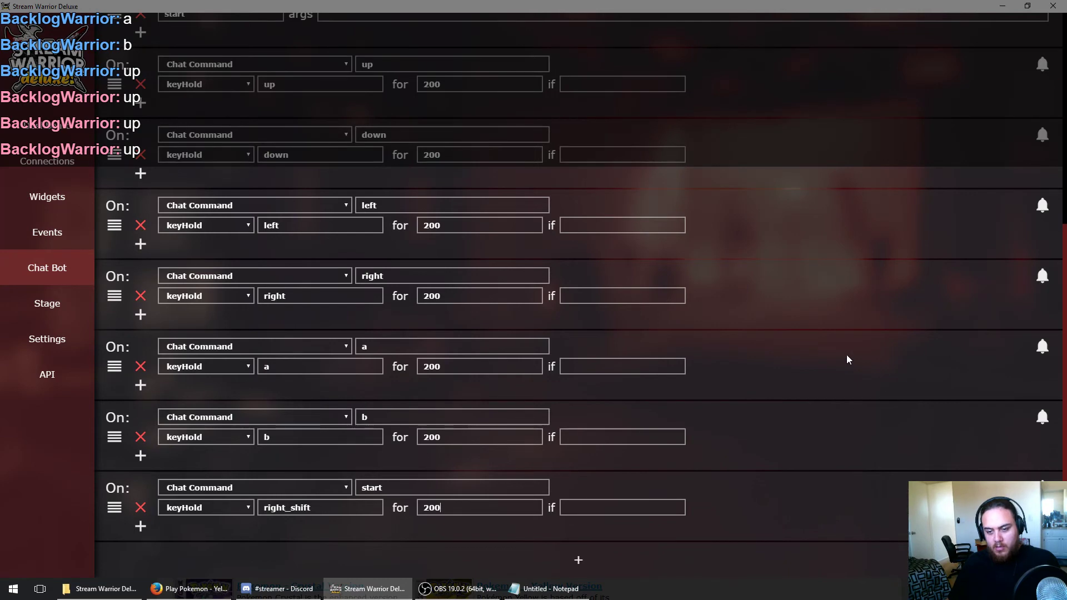
- Allow everybody to use up, down, left, right, a, b and start, then save the chatbot
scroll(852, 348, "up", 6)
left_click(374, 160)
type("up")
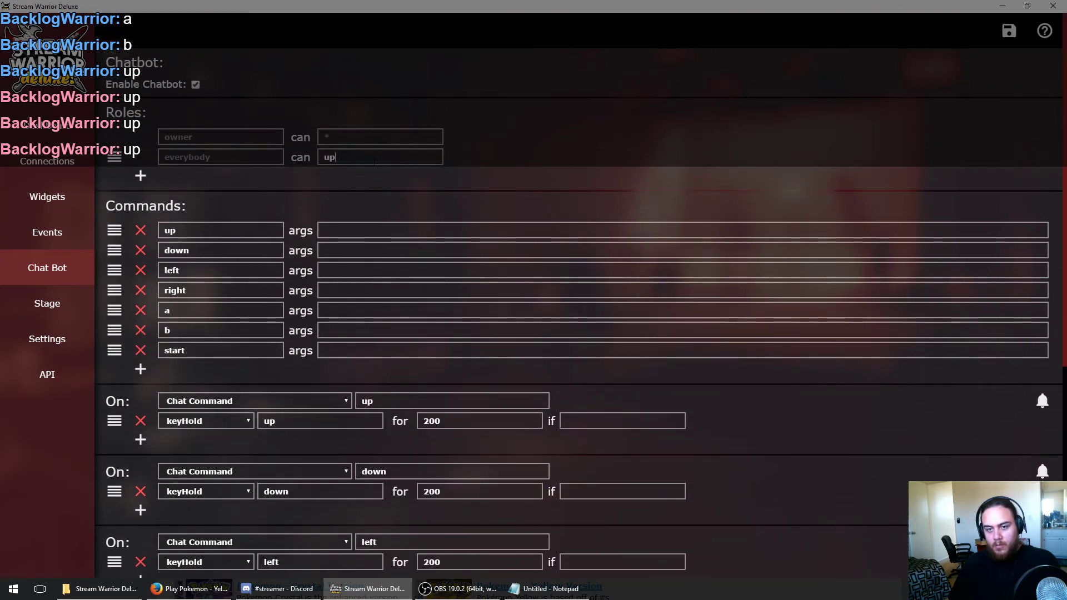
type(" down left ")
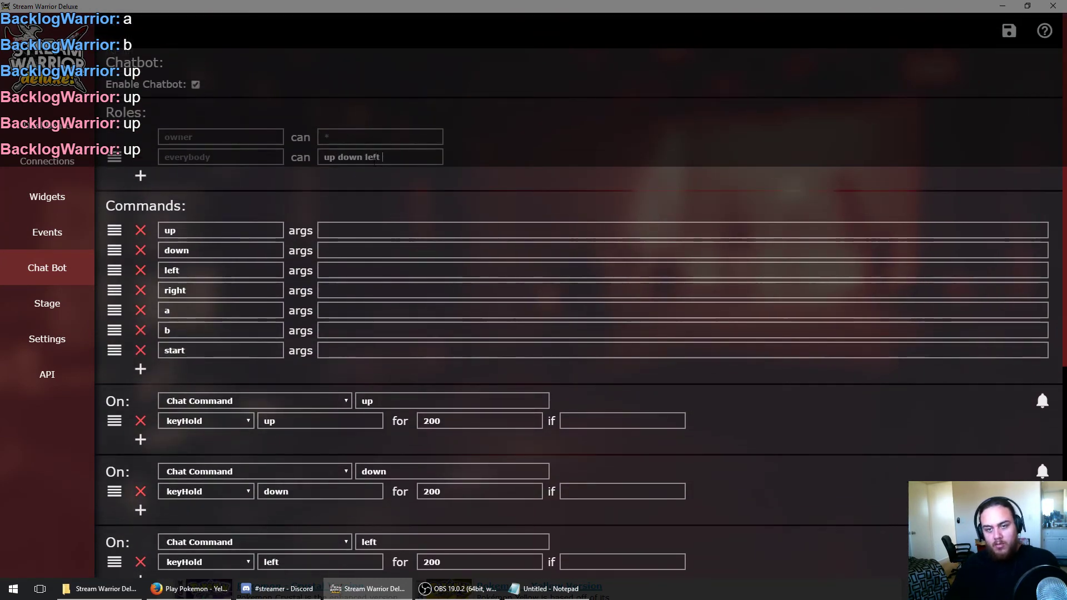
type("rig")
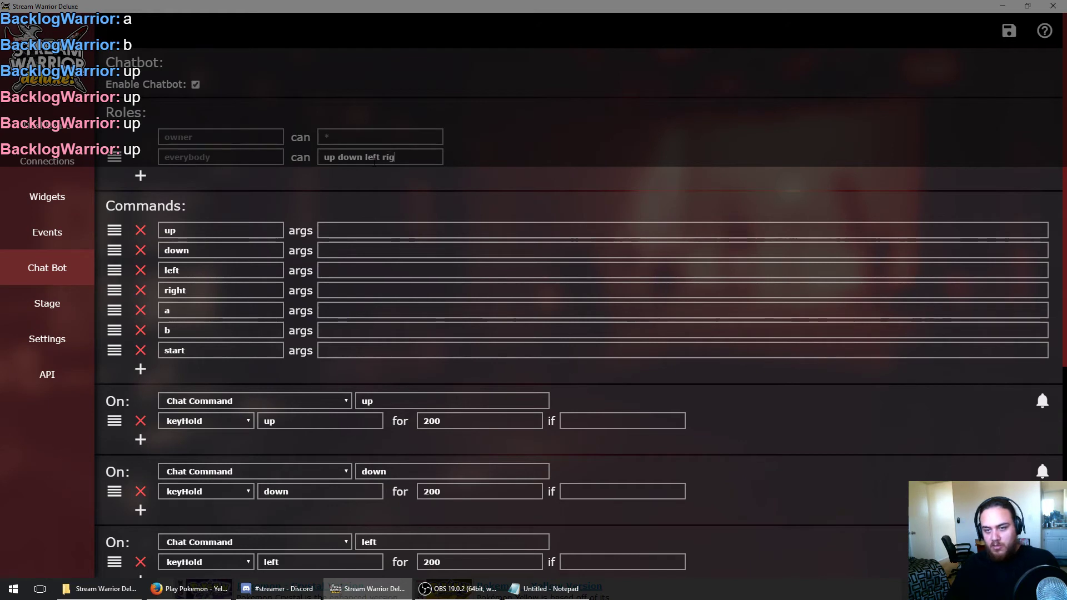
type("ht a b start")
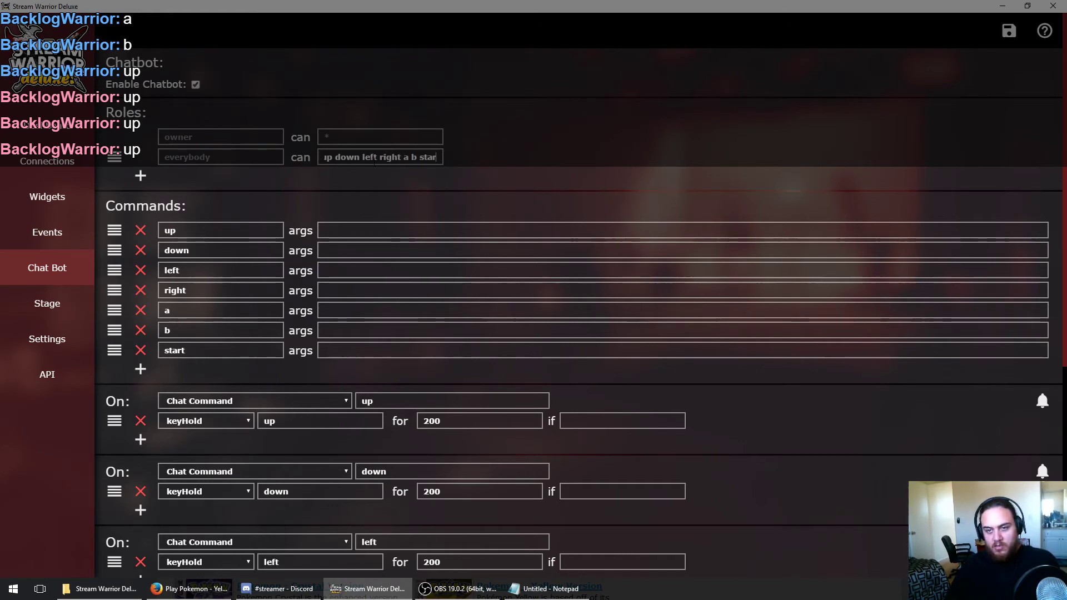
left_click(1063, 6)
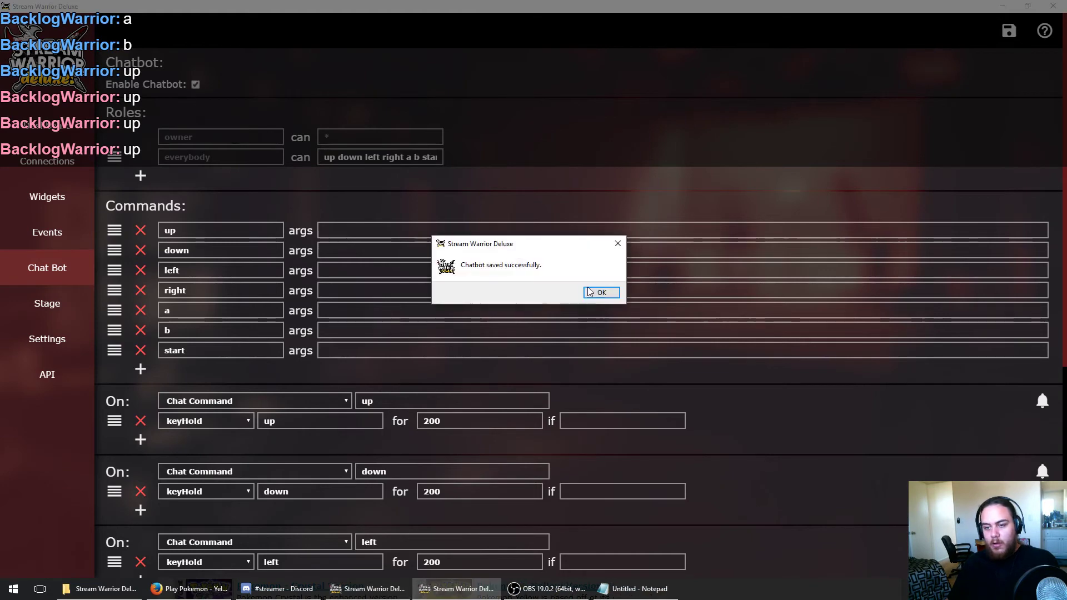
left_click(614, 291)
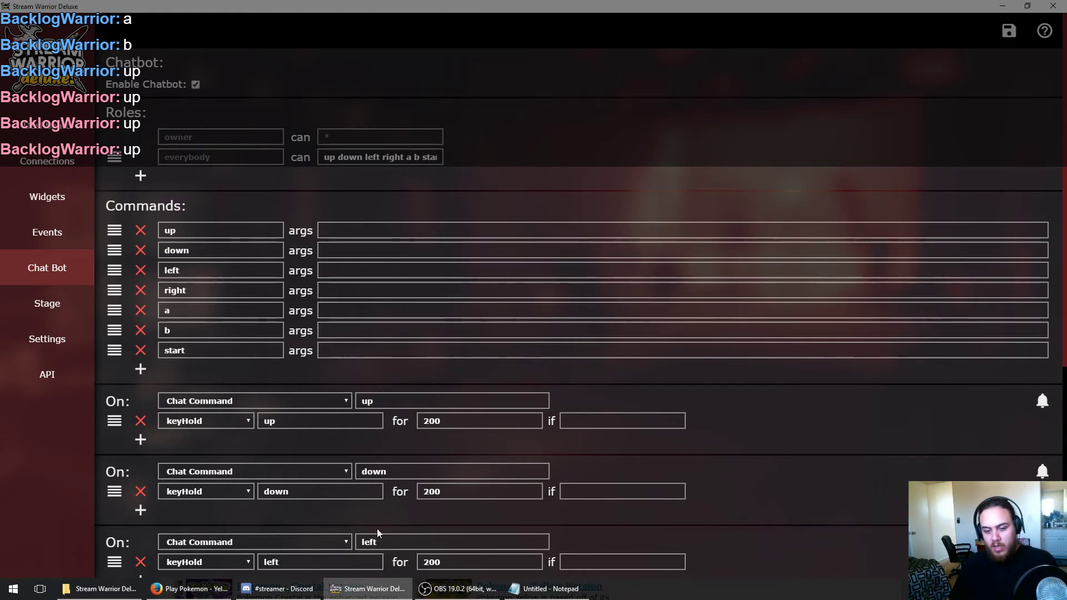
- Watch the Pokemon Yellow game respond to chat commands, then return to the chatbot settings
left_click(189, 588)
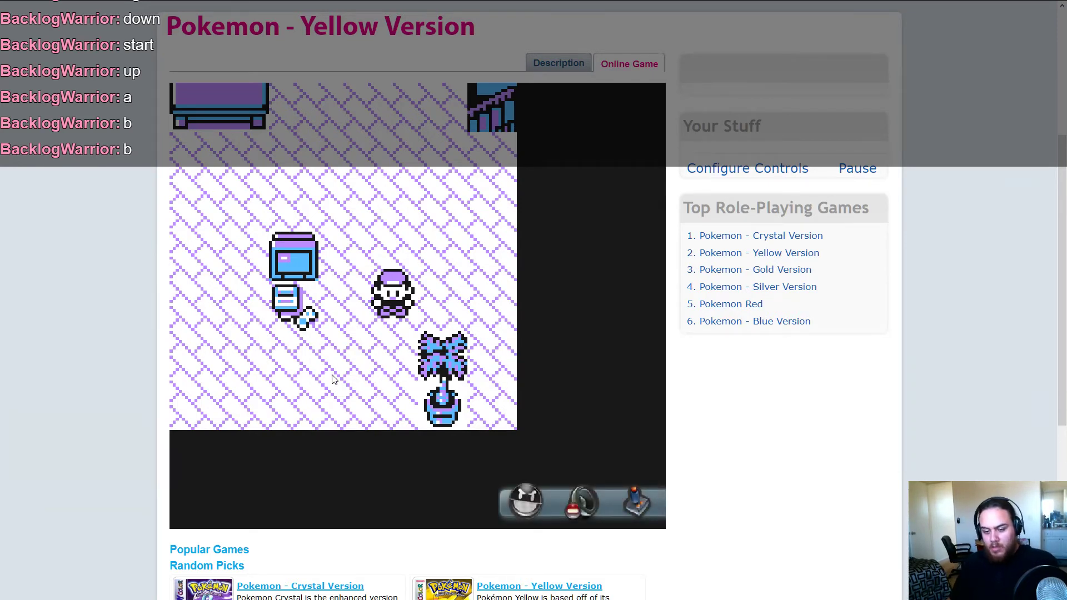
key("alt+Tab")
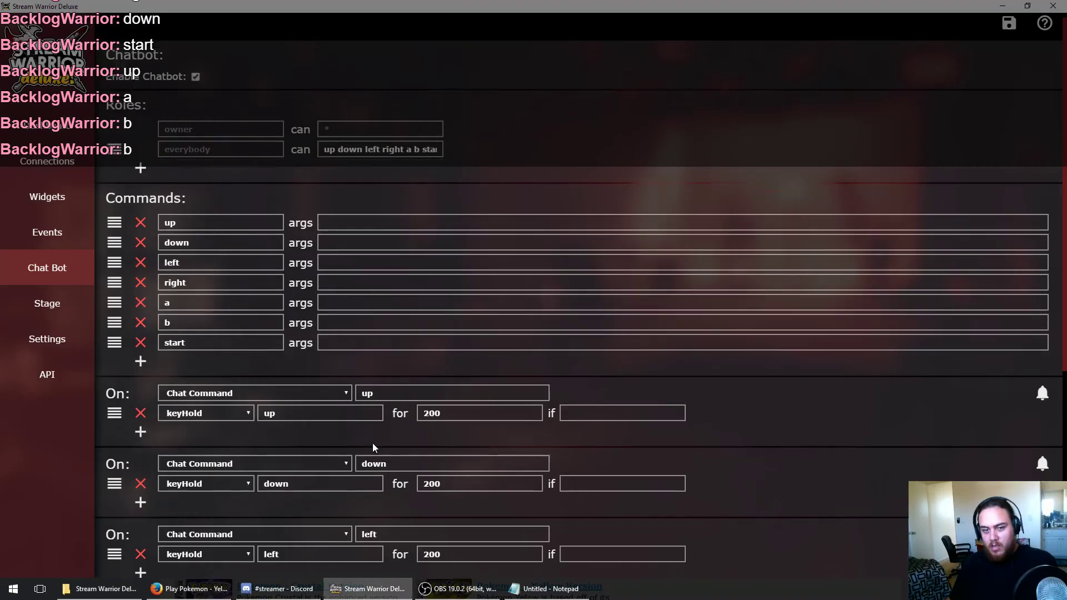
- Append a setCooldown action below the start rule's right_shift keyHold
scroll(372, 442, "down", 5)
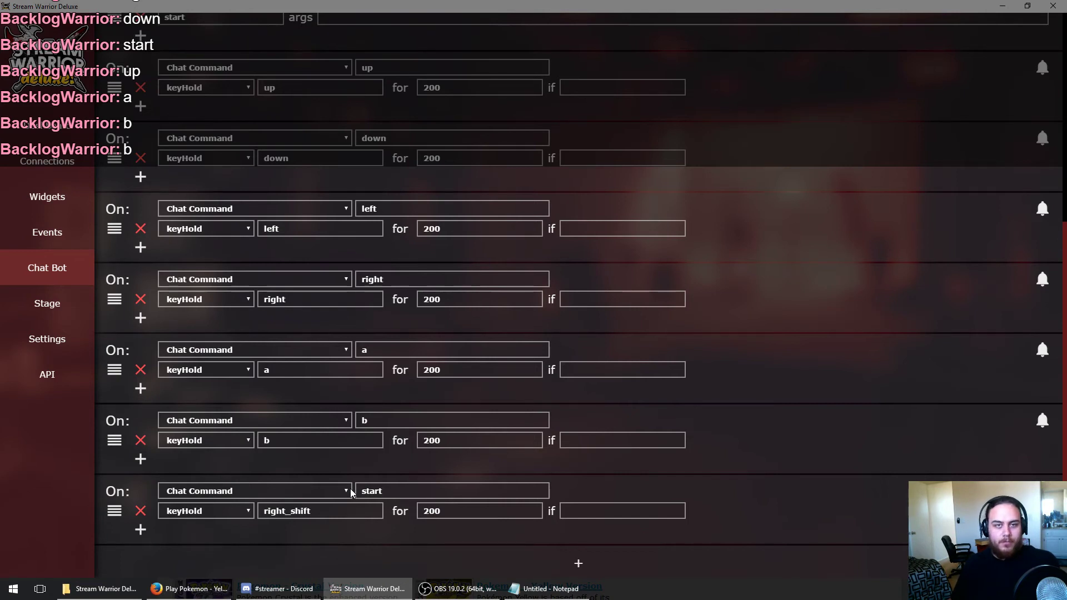
scroll(351, 492, "down", 1)
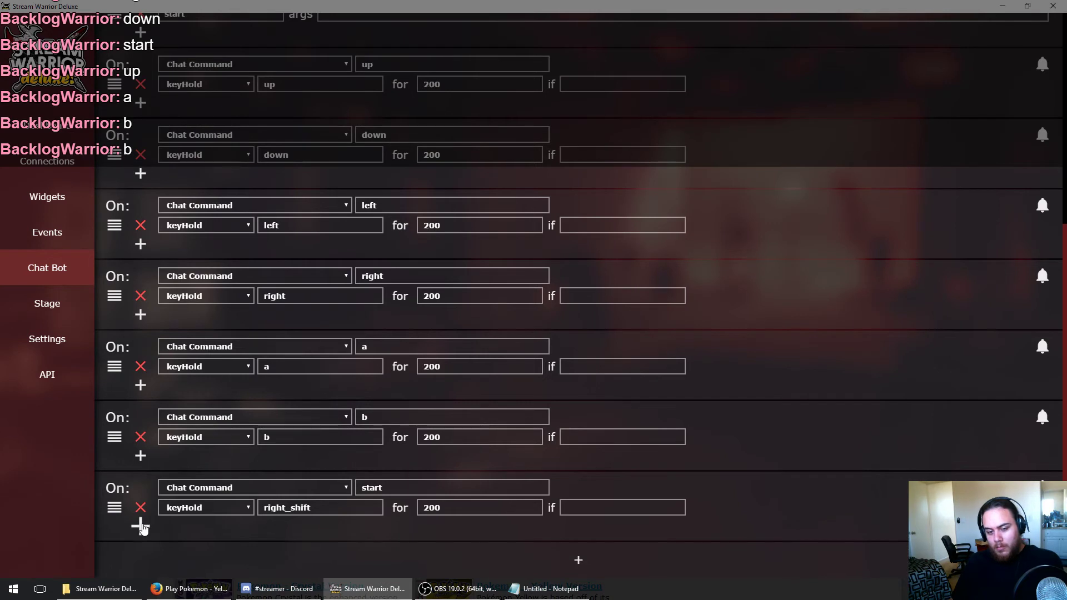
left_click(140, 526)
scroll(242, 521, "down", 1)
left_click(245, 508)
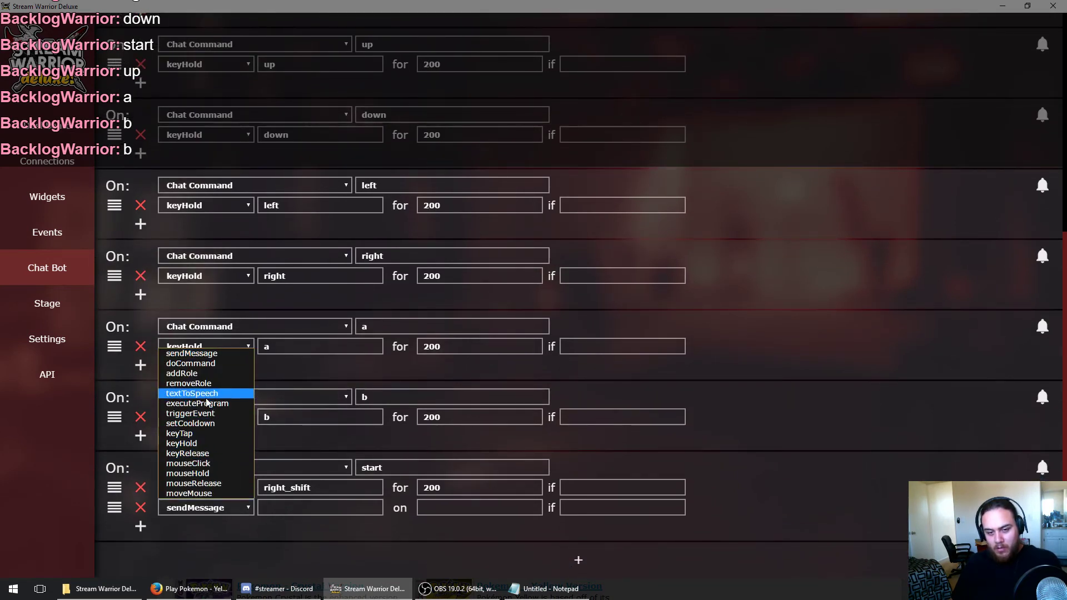
left_click(200, 424)
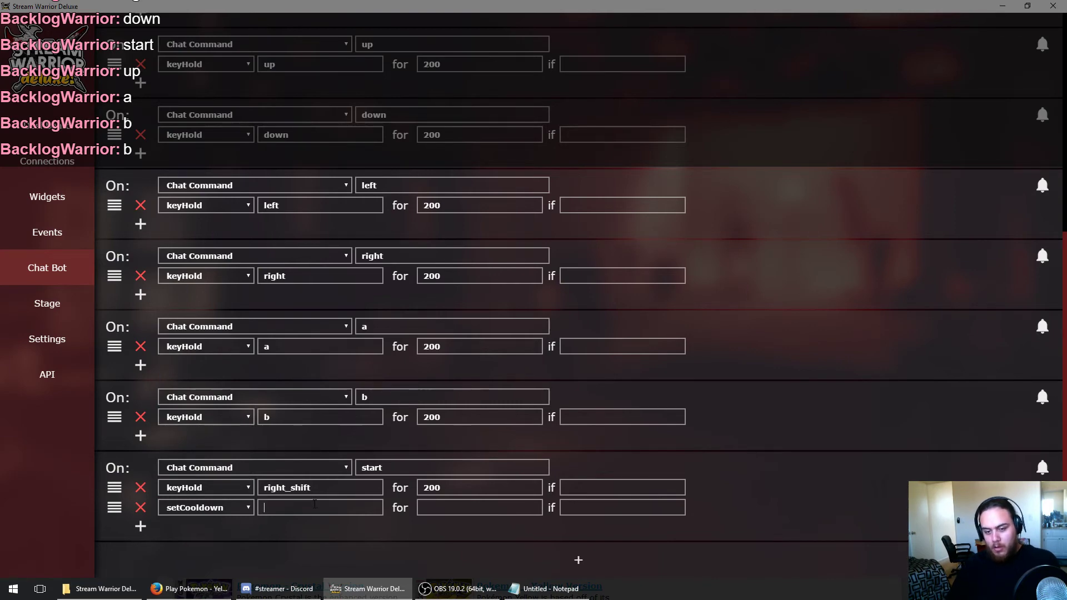
scroll(632, 266, "up", 10)
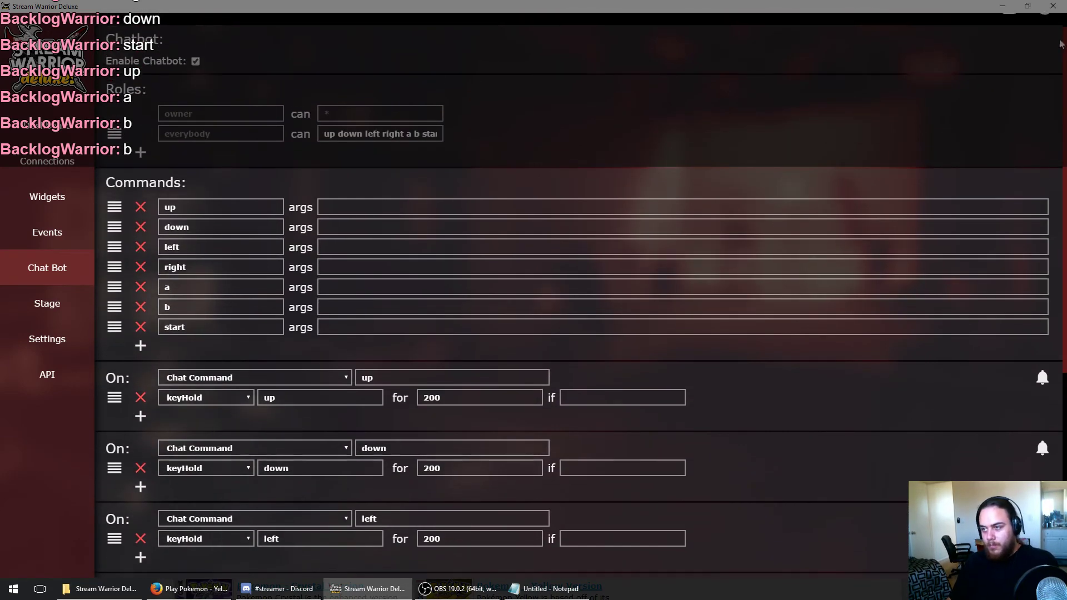
- In the chatbot help's GLOSSARY: Actions, read setCooldown's description of the custom- and command- prefixes
left_click(1050, 43)
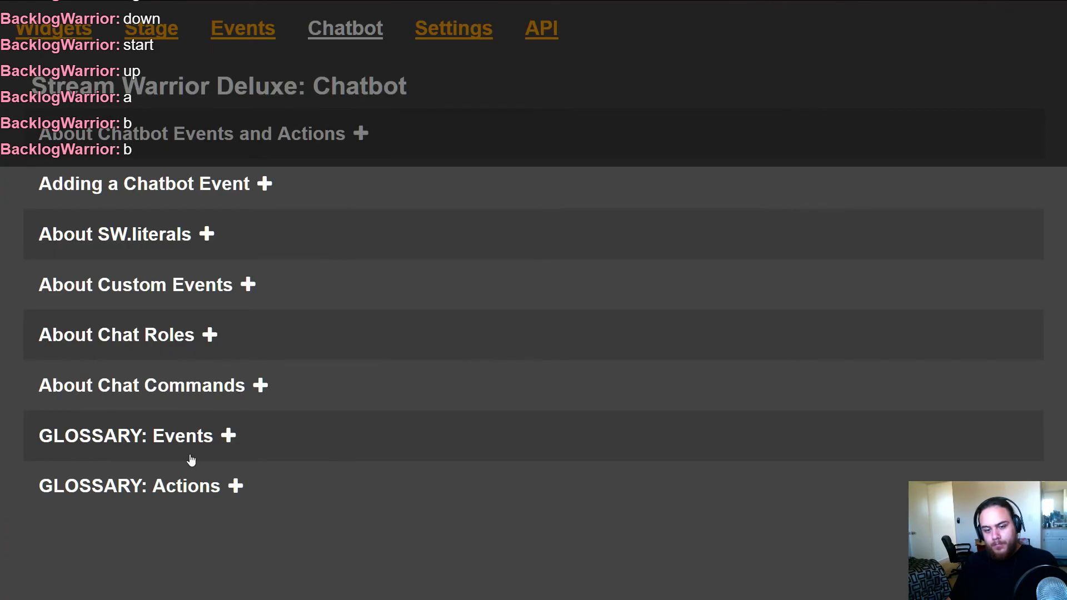
left_click(197, 484)
left_click_drag(1063, 94, 1063, 403)
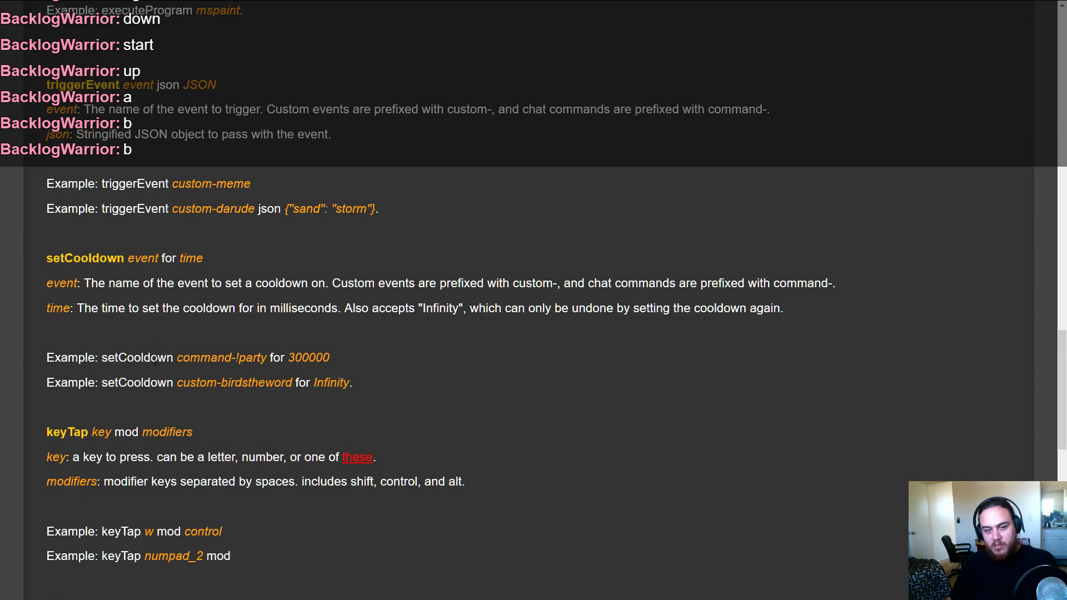
scroll(157, 340, "up", 1)
left_click_drag(107, 382, 332, 380)
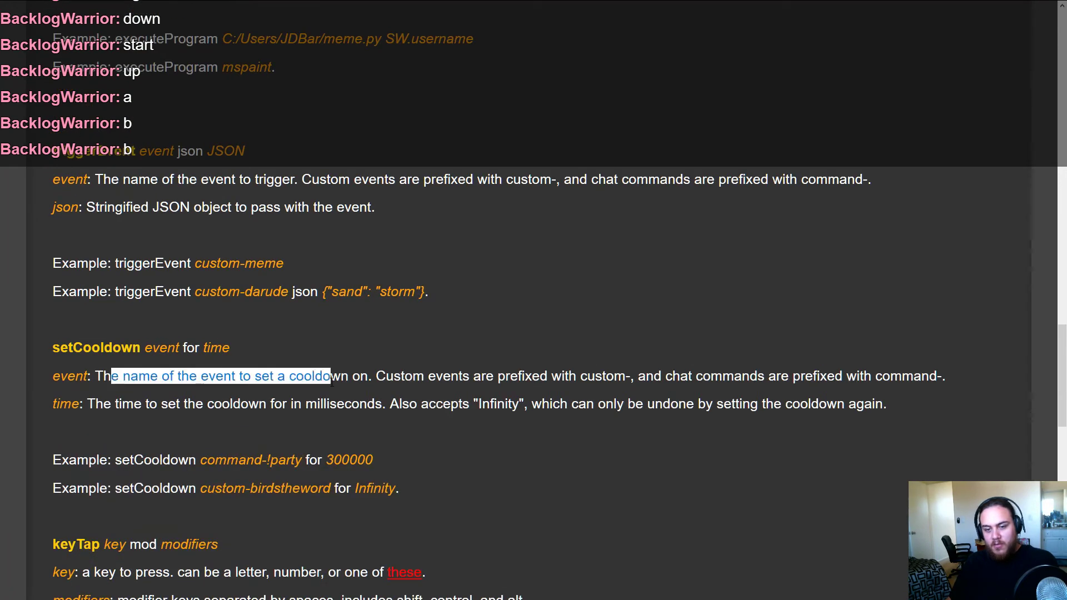
left_click(381, 378)
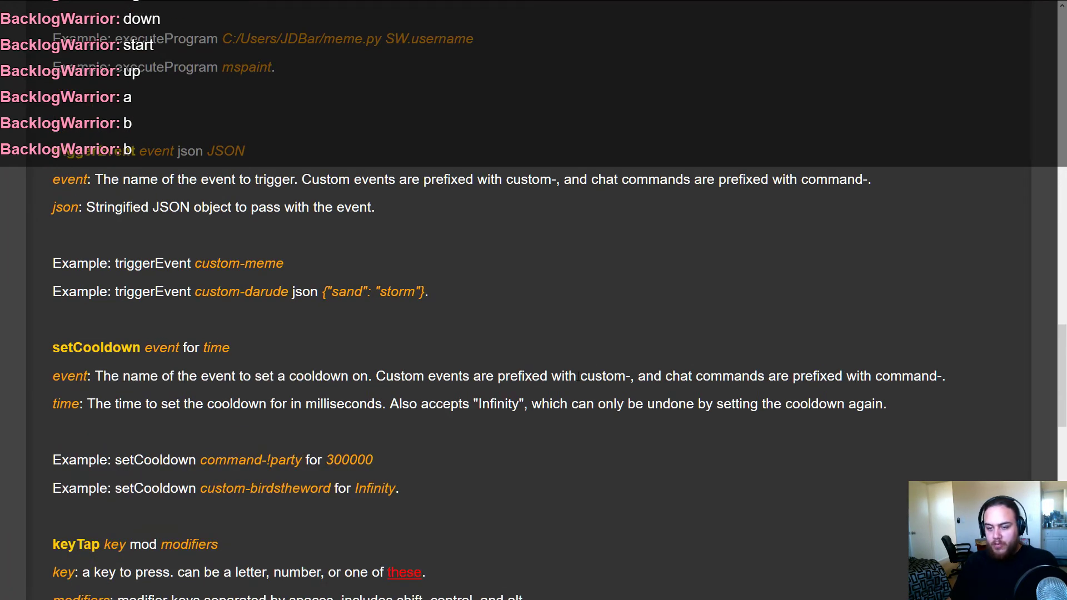
left_click_drag(578, 377, 632, 375)
left_click(736, 377)
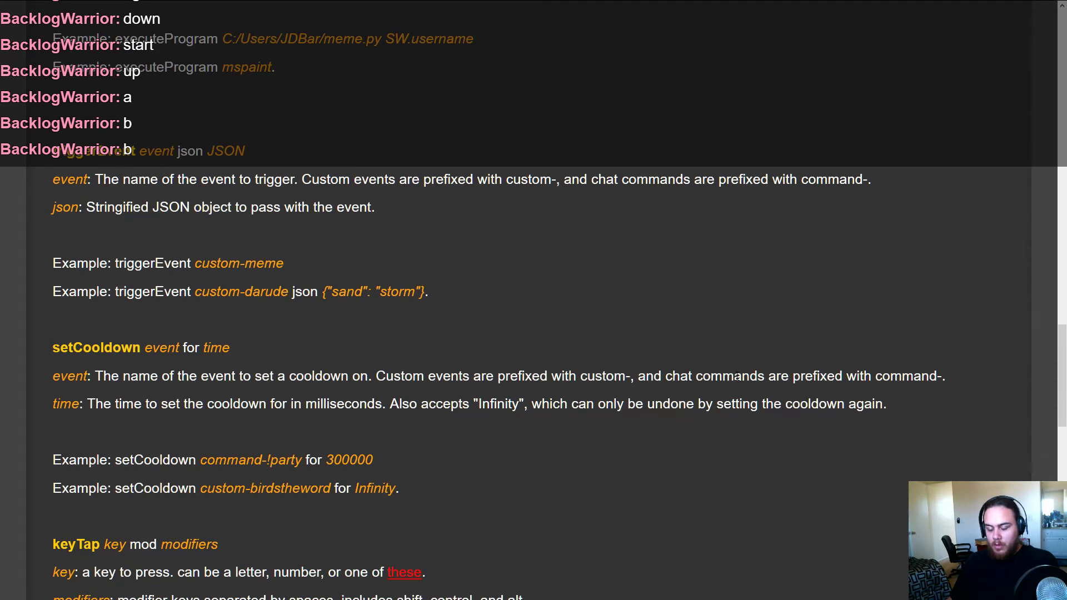
left_click_drag(878, 378, 949, 384)
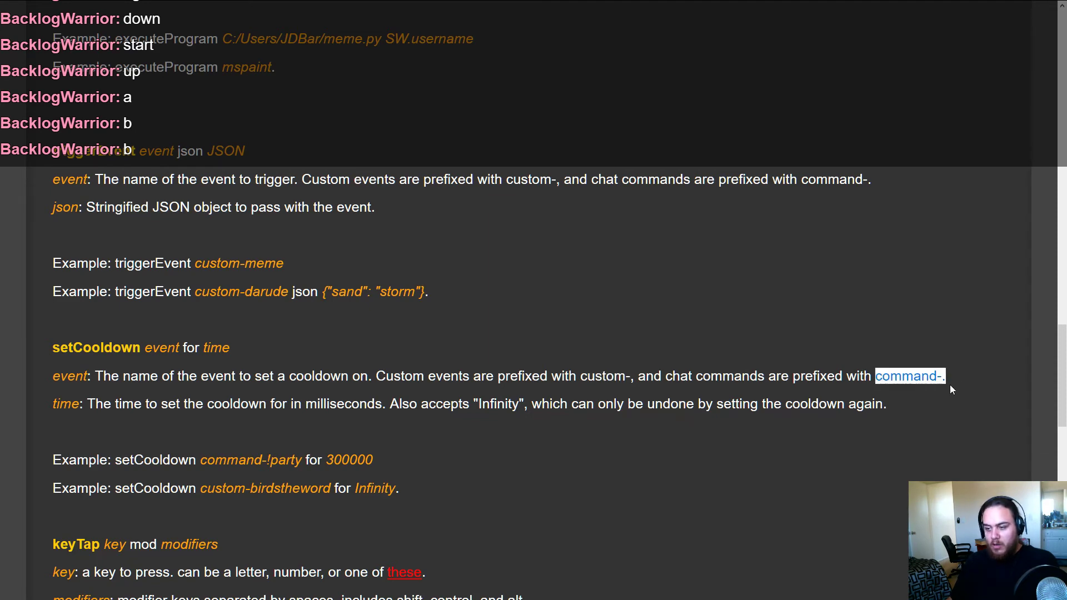
left_click(949, 383)
- In the start rule, set a cooldown on command-start for 20000 ms
key("alt+Tab")
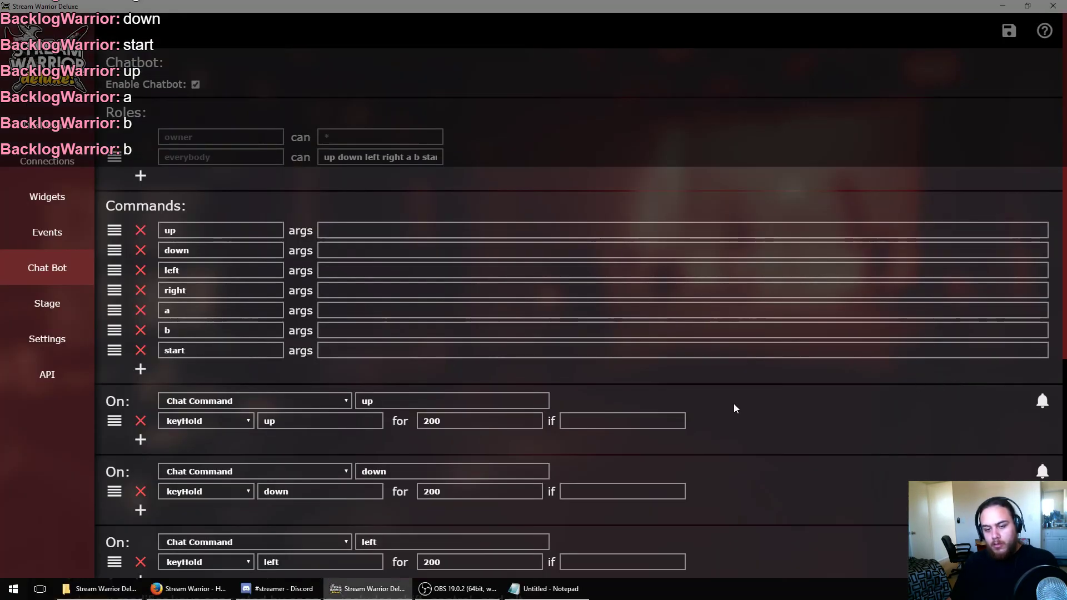
scroll(553, 441, "down", 6)
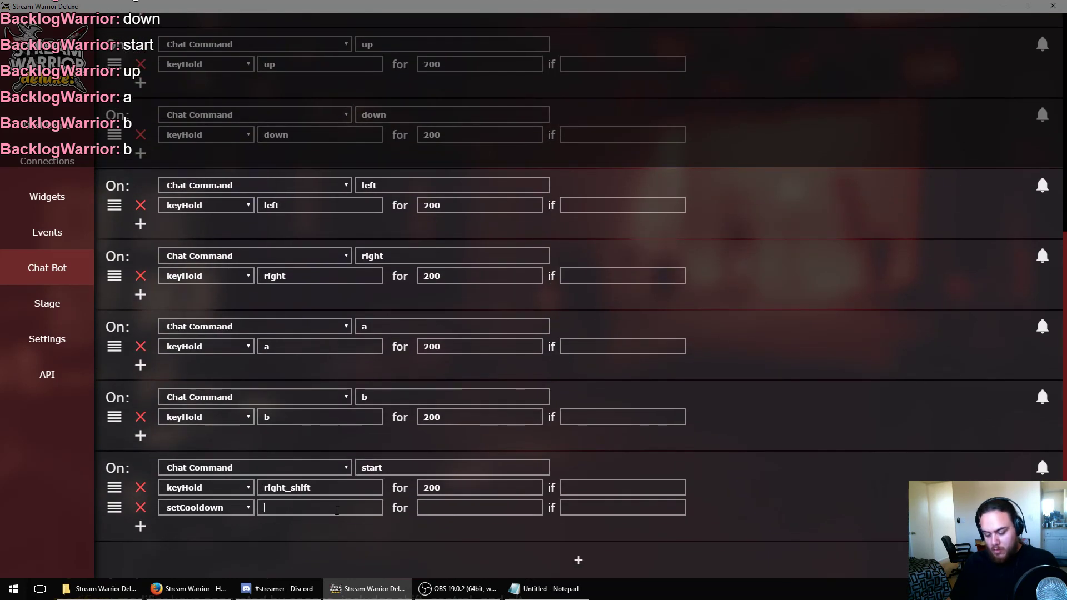
type("com")
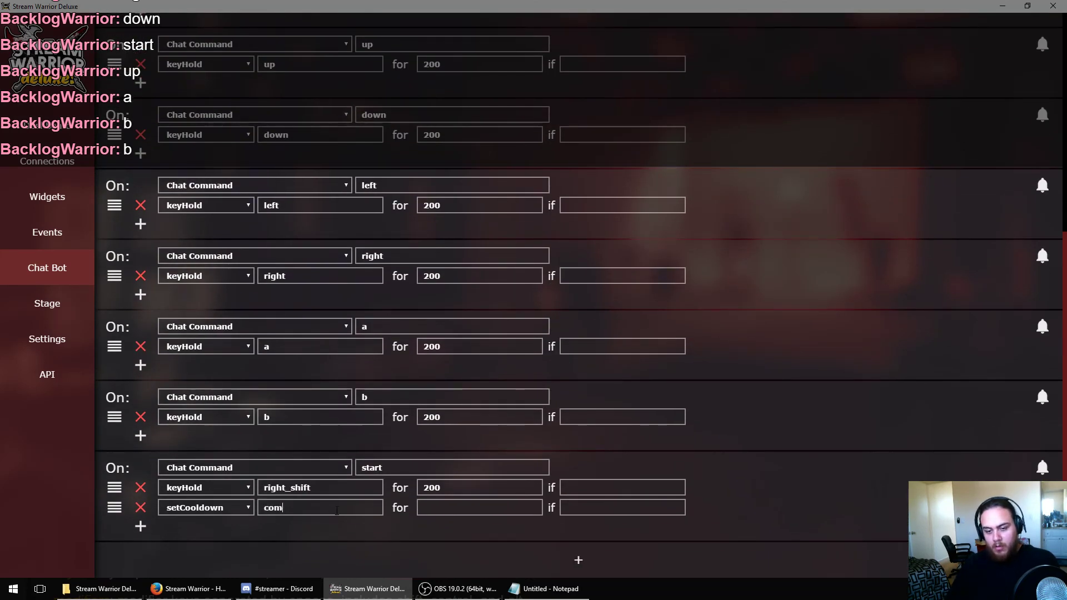
type("mand-start")
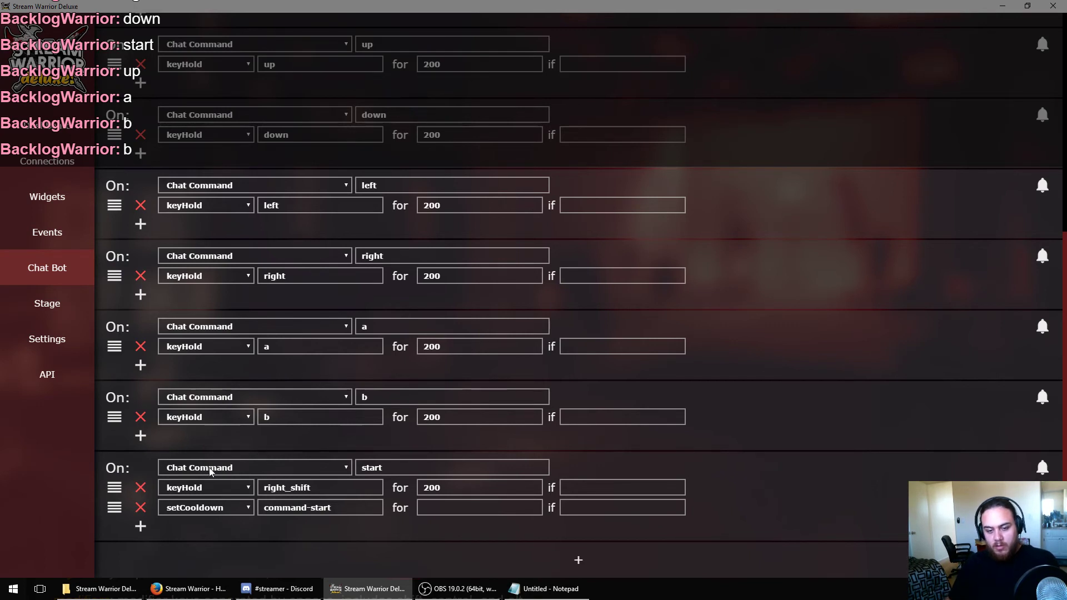
left_click(495, 507)
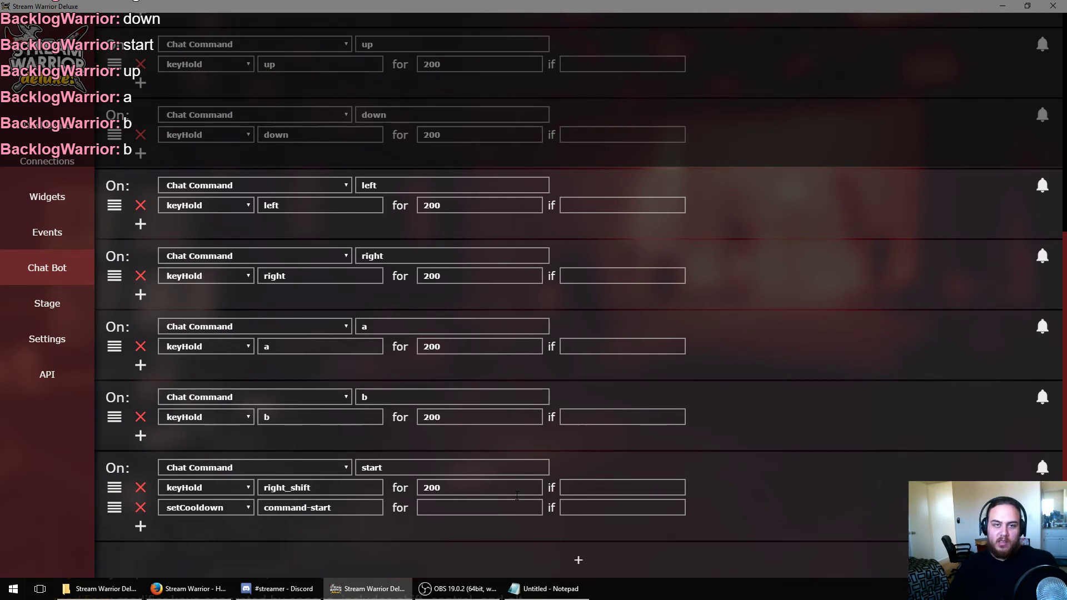
type("20")
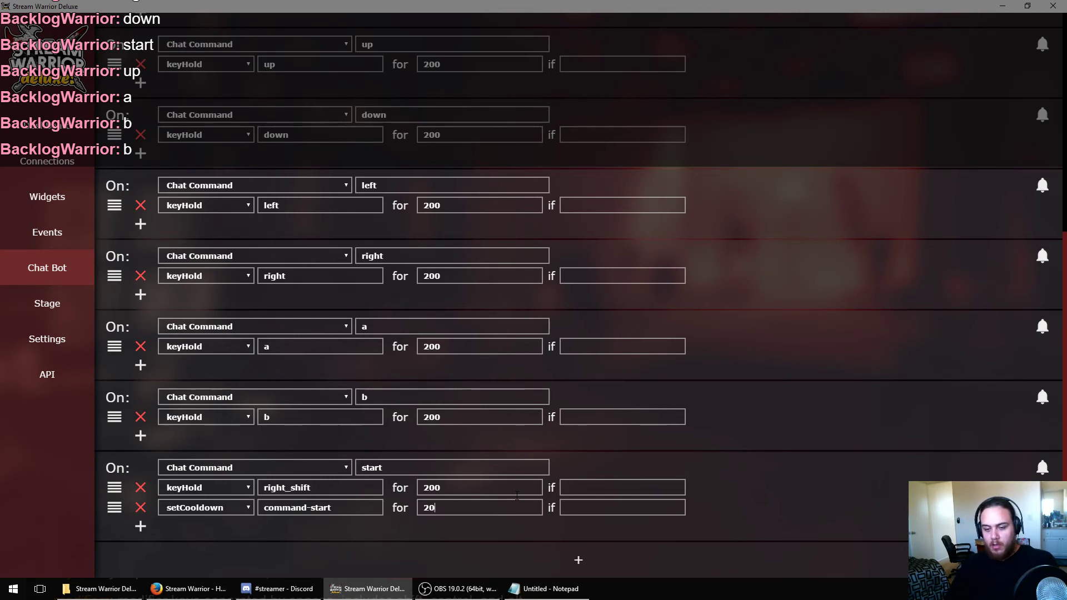
type("000")
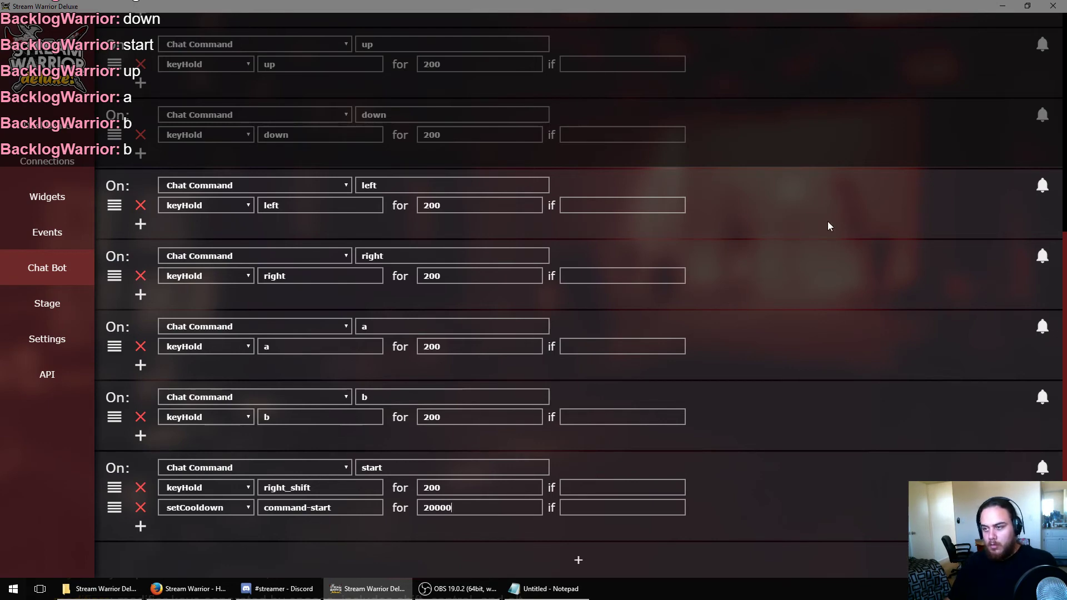
- Save the chatbot settings and dismiss the save confirmation
scroll(994, 88, "up", 6)
left_click(1000, 34)
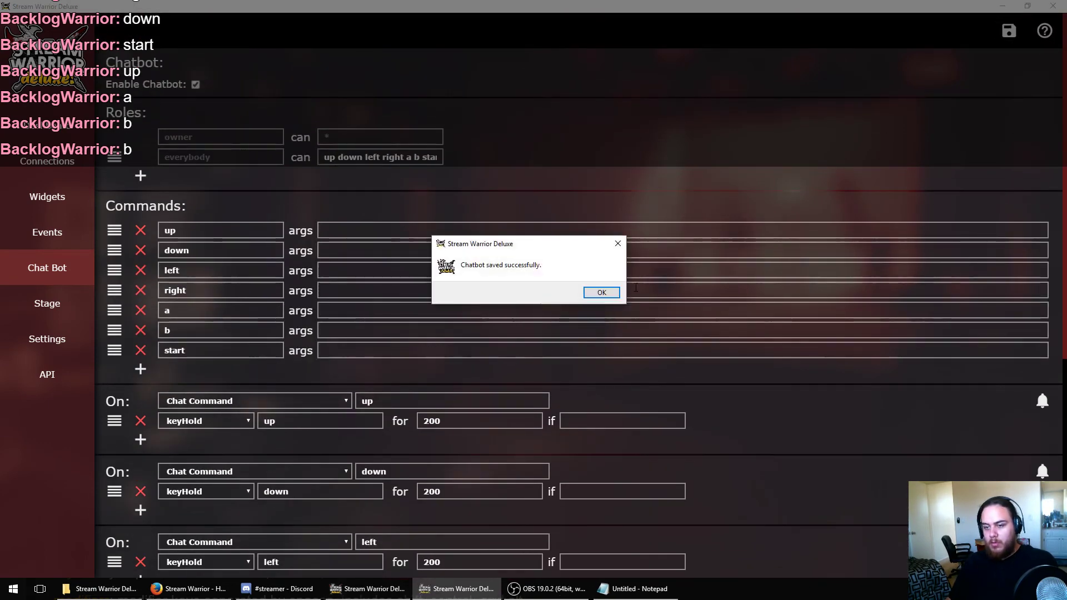
left_click(614, 293)
scroll(616, 294, "down", 5)
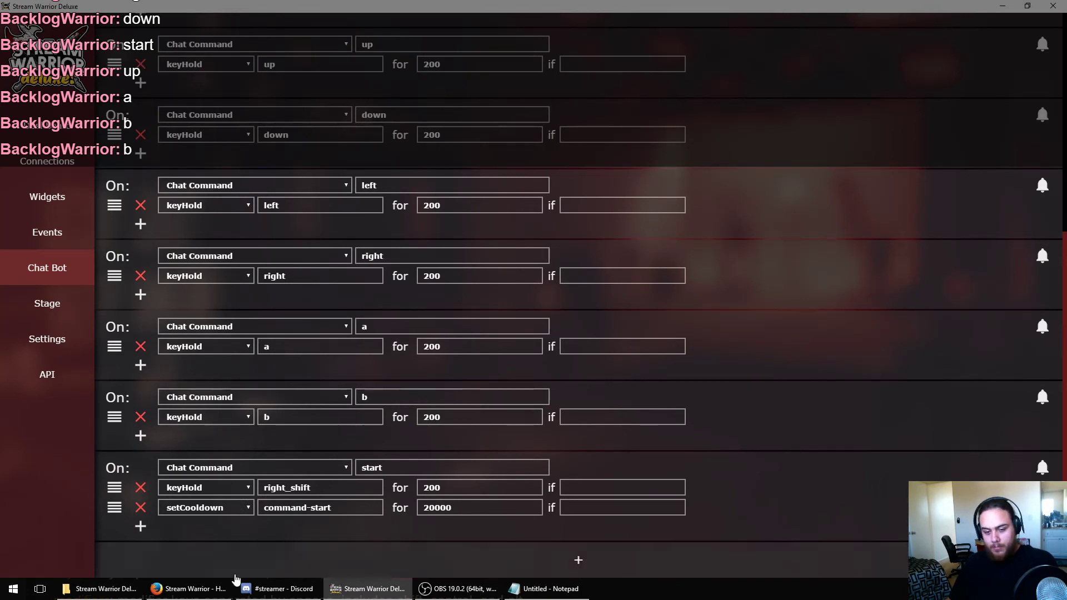
- In Pokemon Yellow, open and close the start menu, then retry start twice to test the 20-second cooldown
left_click(189, 589)
key("alt+Tab")
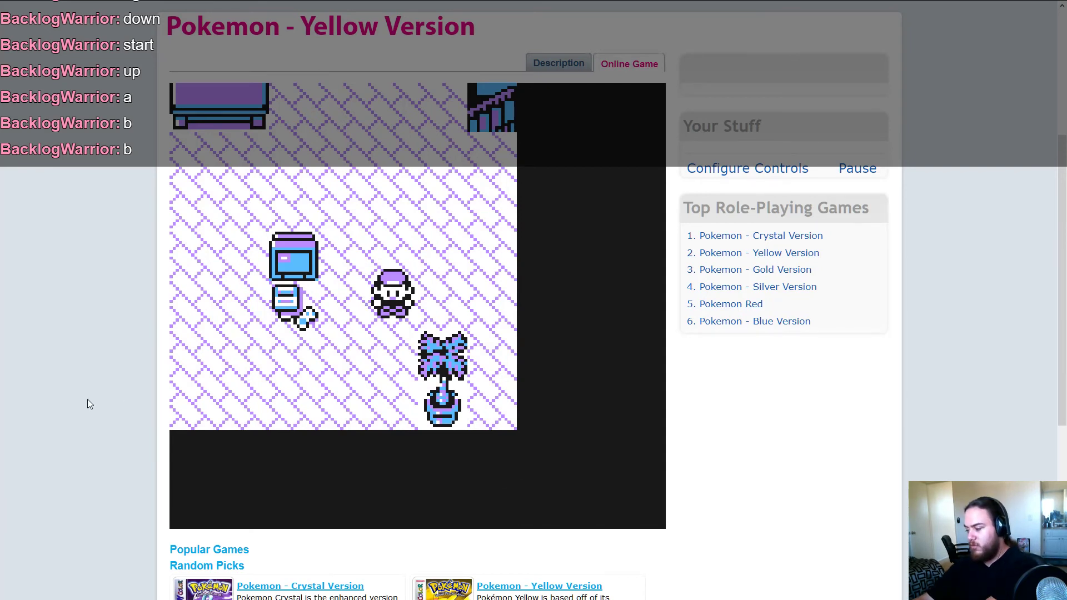
key("Return")
key("x")
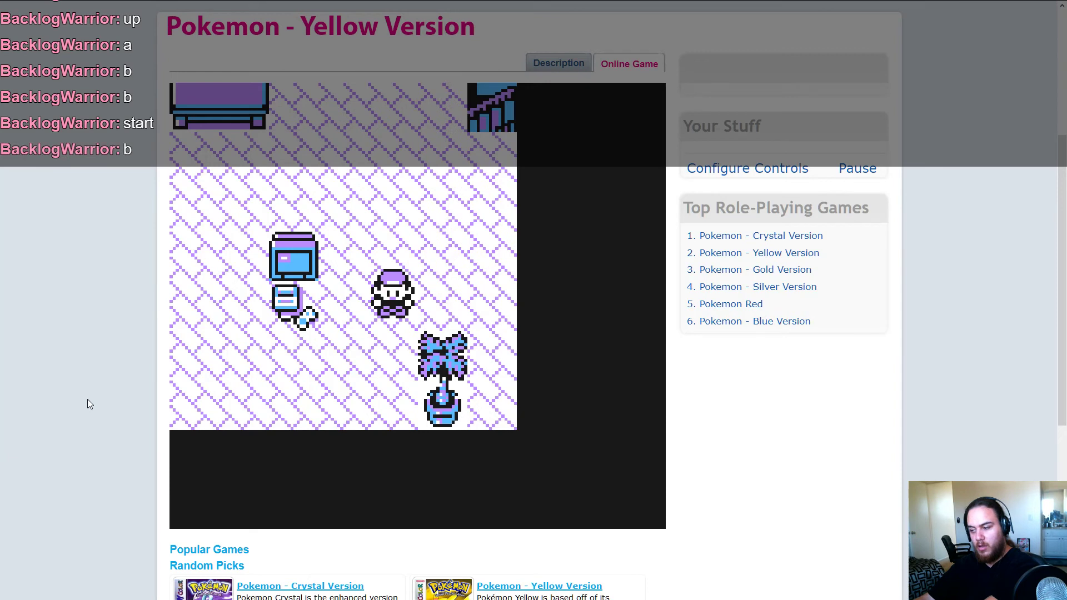
key("Return")
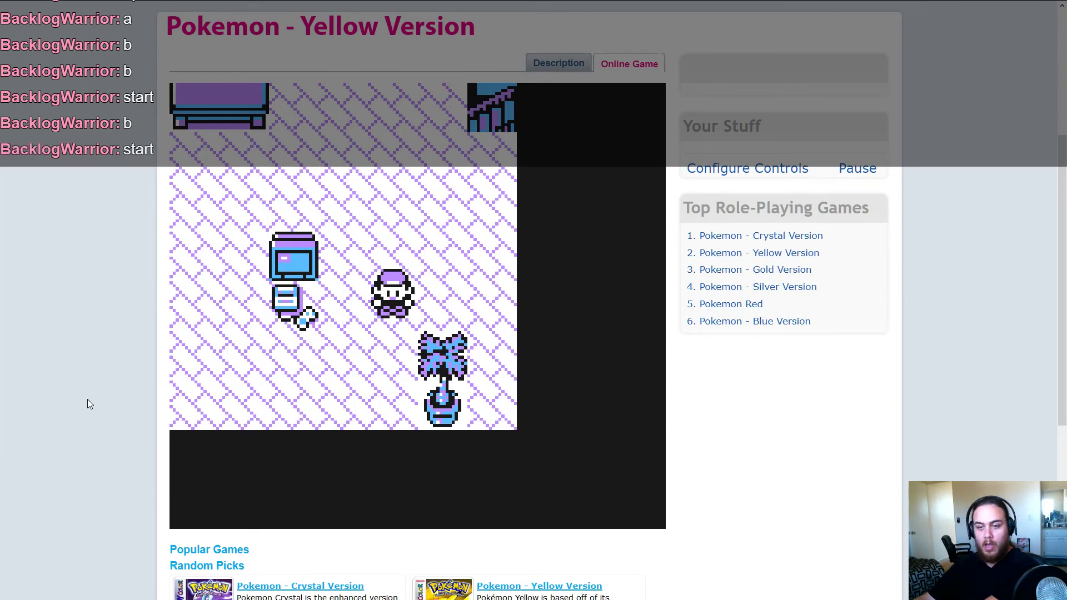
key("Return")
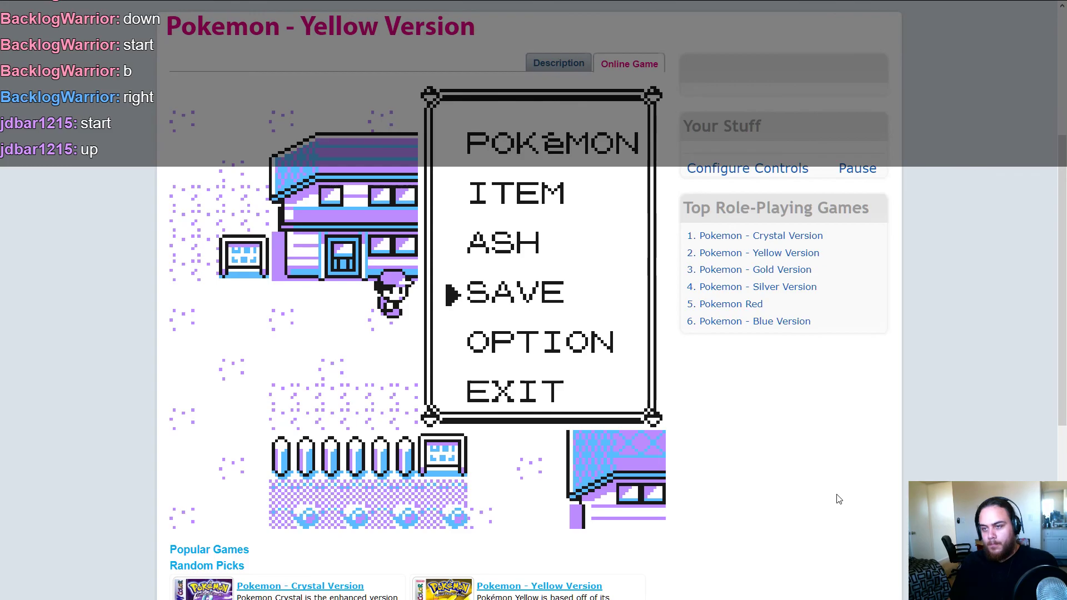
key("alt+Tab")
- Show the Chat Bot page from the top, then bring OBS Studio in front of it
scroll(779, 446, "up", 5)
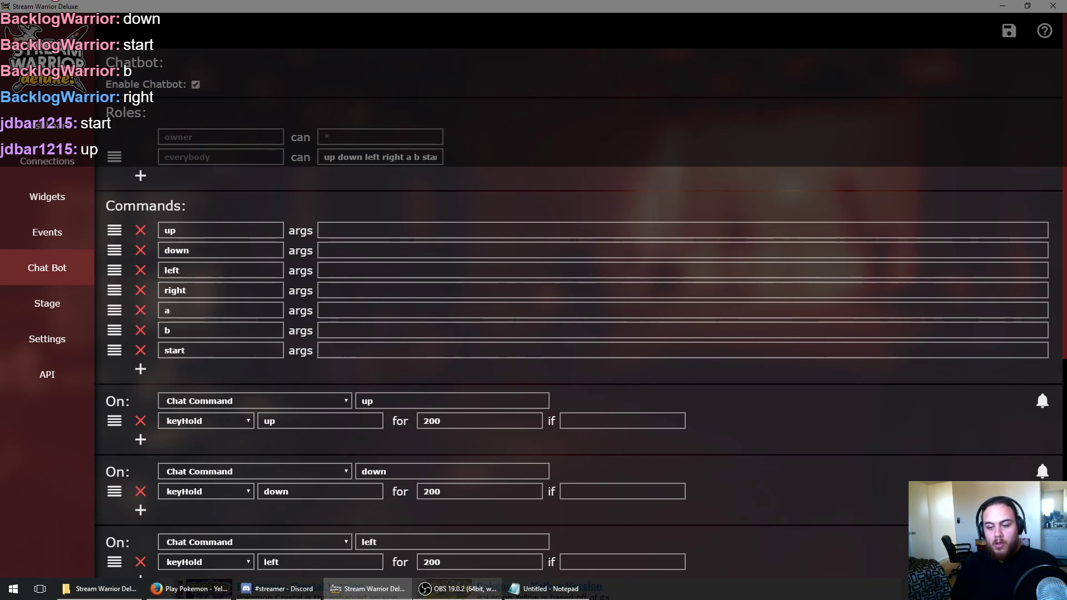
left_click(459, 588)
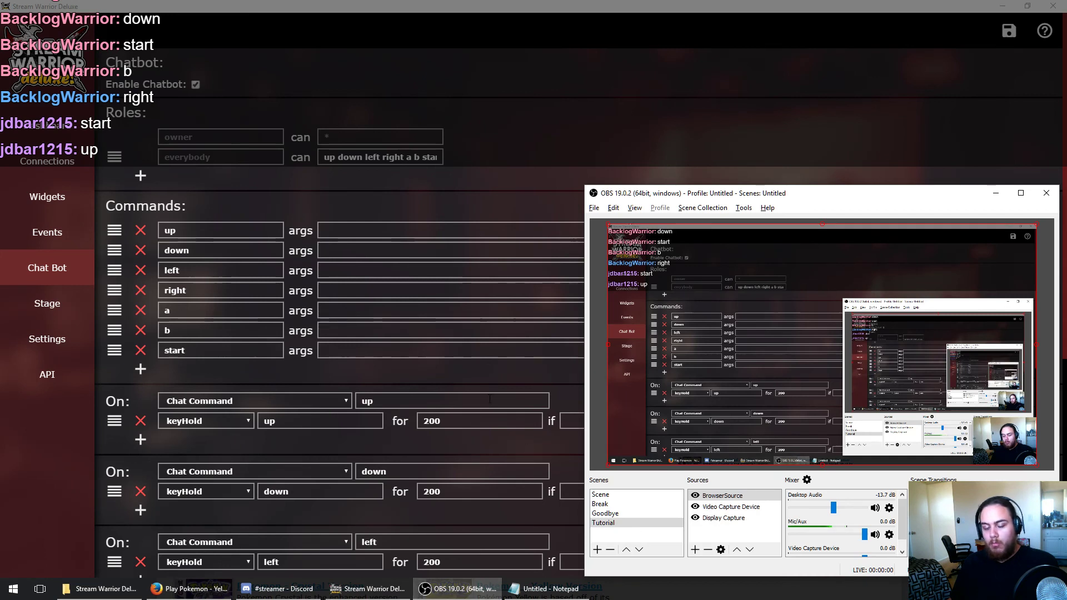
left_click(490, 368)
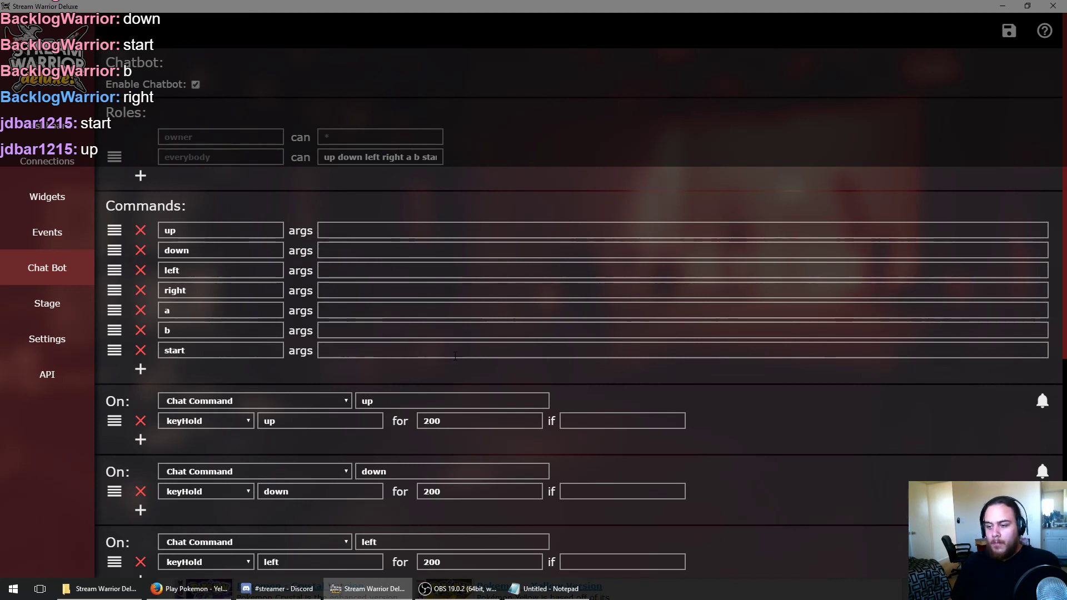
key("alt+Tab")
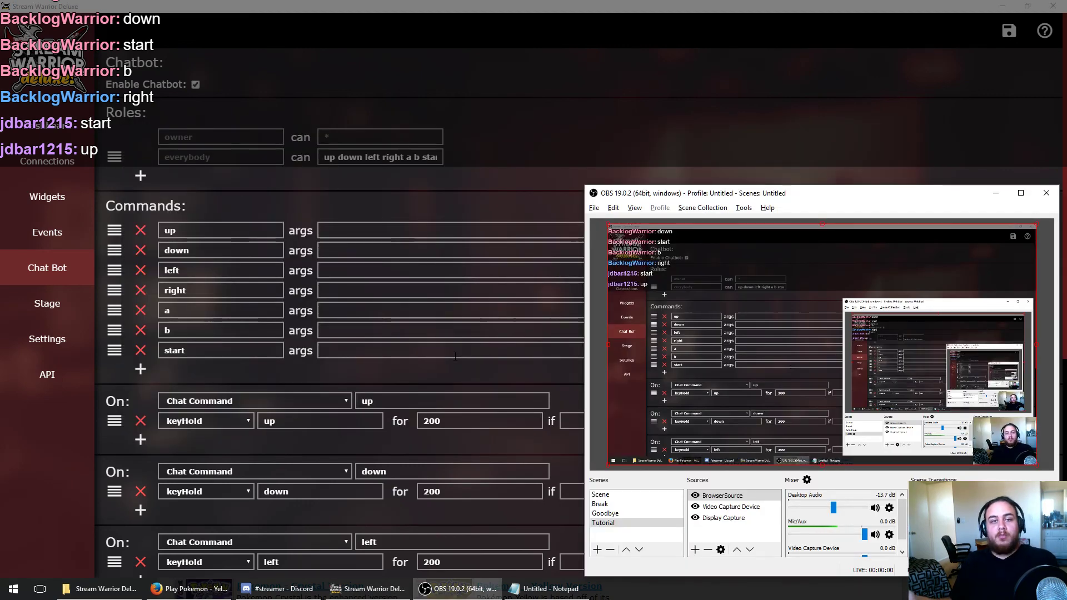